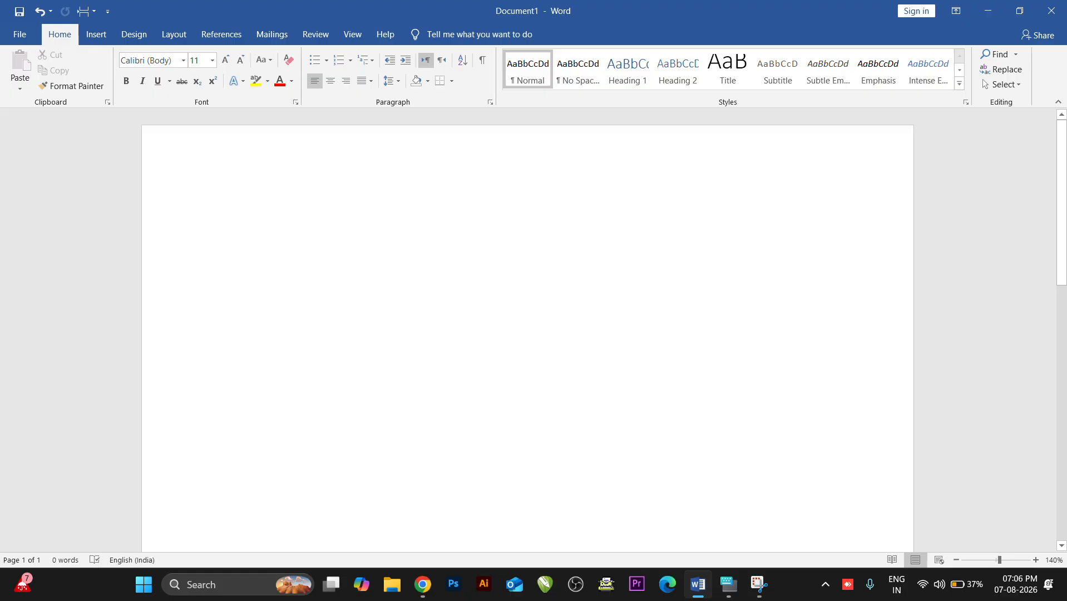
type("word")
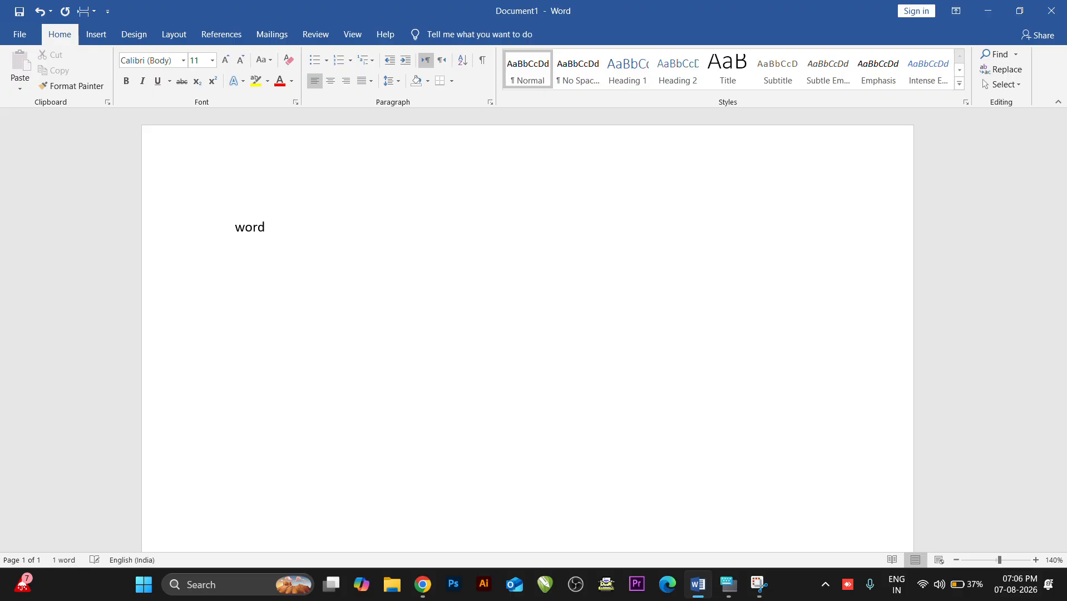
key("BackSpace")
key("BackSpace")
key("BackSpace")
key("BackSpace")
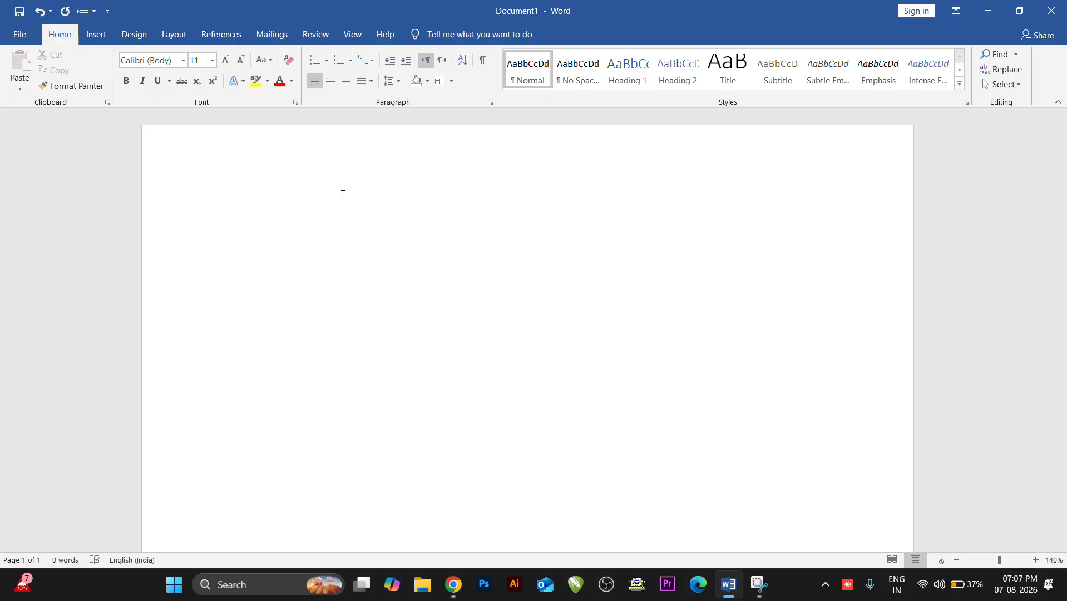
Step: Open the On-Screen Keyboard and move it below the first lines of the blank page
key("ctrl+super+o")
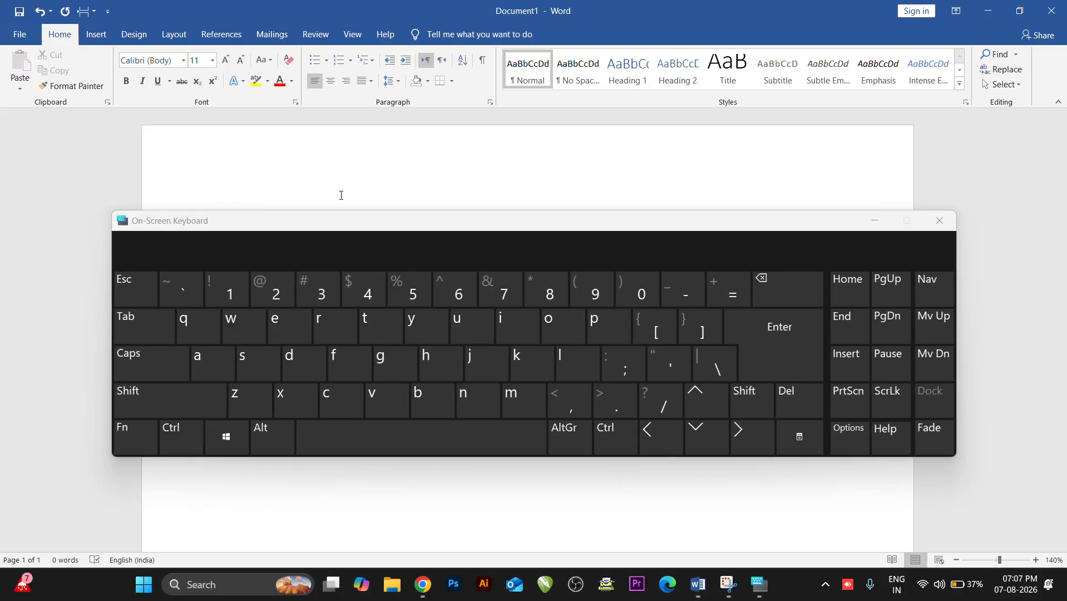
left_click_drag(351, 226, 339, 316)
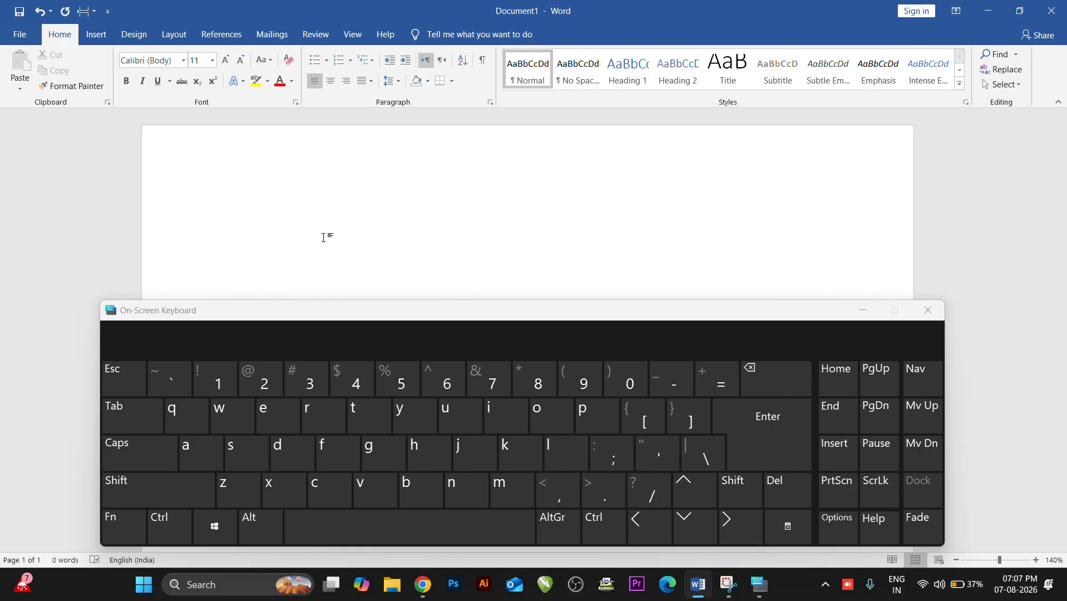
key("ctrl")
key("ctrl")
left_click(462, 26)
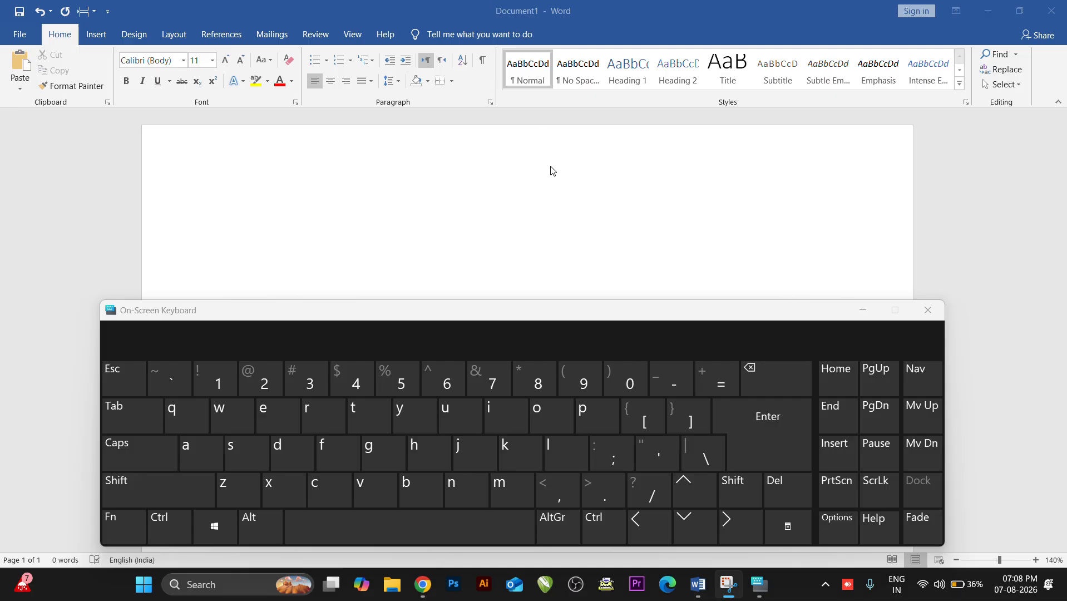
left_click_drag(646, 314, 648, 201)
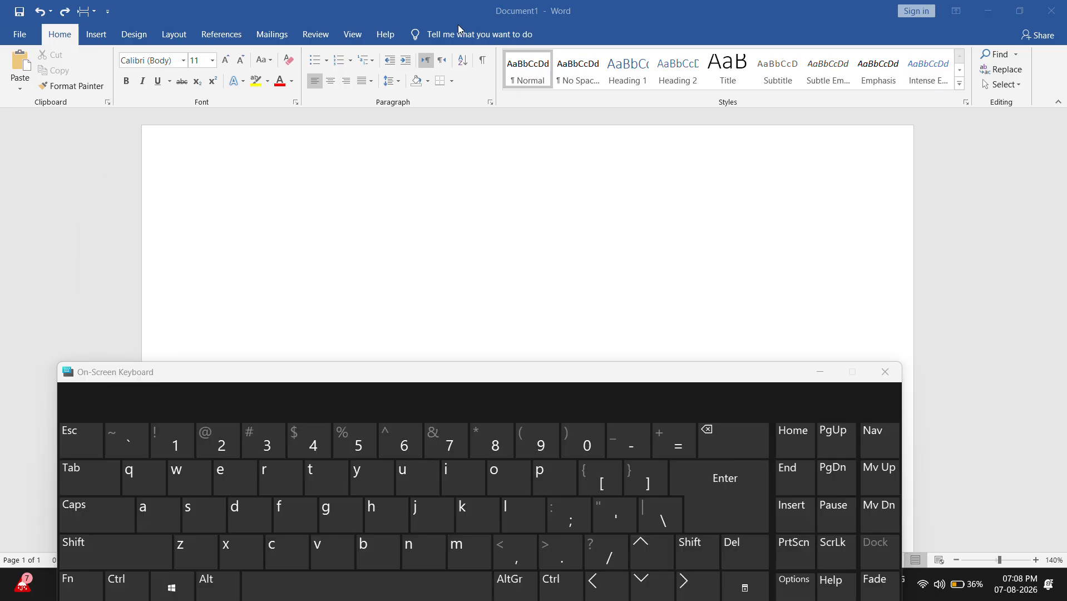
Step: Add the lines "ENGLISH FEST -2023" and "Symphony of Syllables", plus the English Club's welcome paragraph for December 09, 2023 at GHSS Pallippuram
key("ctrl")
left_click(446, 222)
type("ENGLISH FEST -2023 Symphony of Syllables All are welcome to the English Fest' 2023 conducted by the English Club on December 09, 2023 at GHSS Pallippuram. Come, Enjoy and have fun with English.")
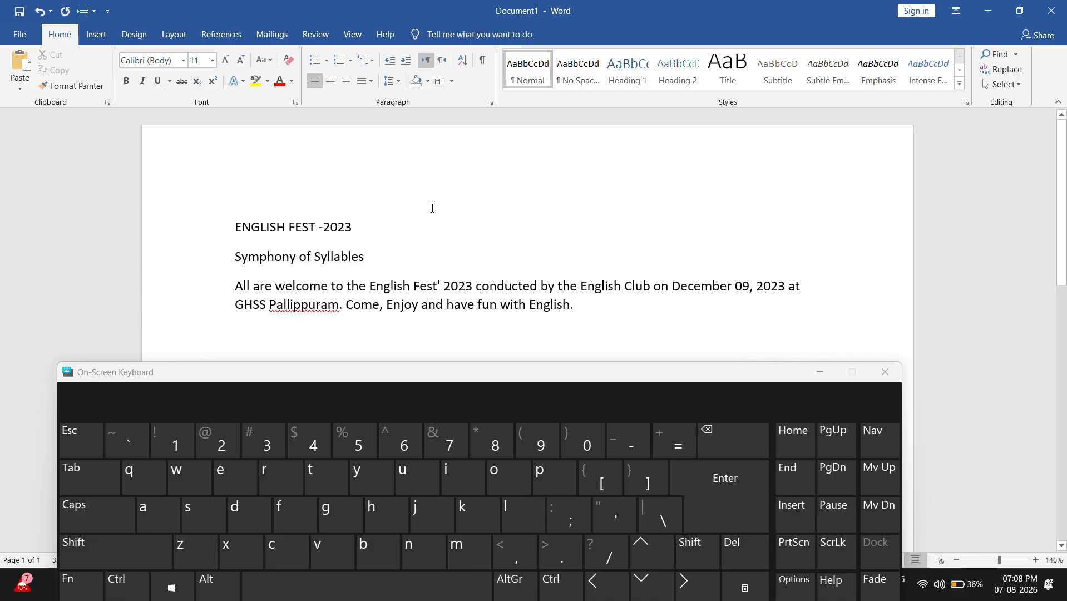
Step: Reposition the On-Screen Keyboard just below the welcome paragraph so it stays fully on screen without covering the text
left_click_drag(444, 379, 482, 334)
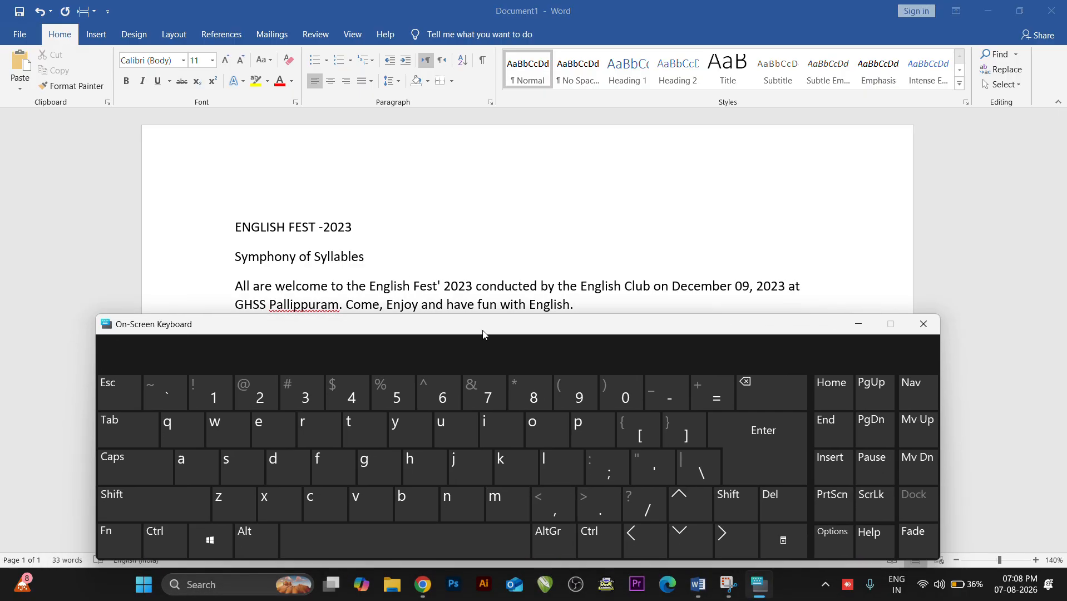
key("ctrl")
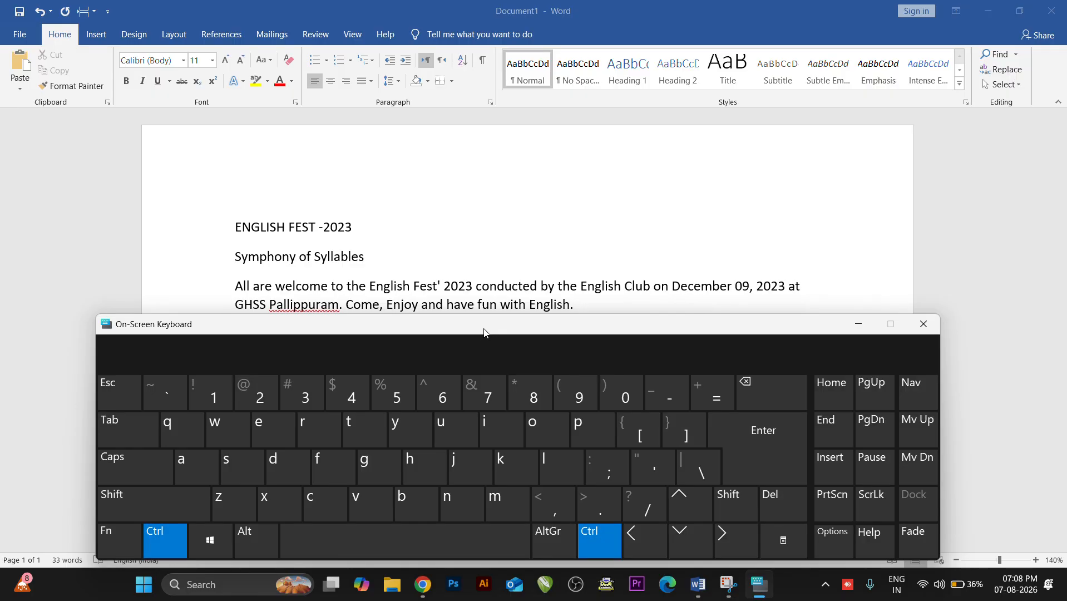
key("ctrl")
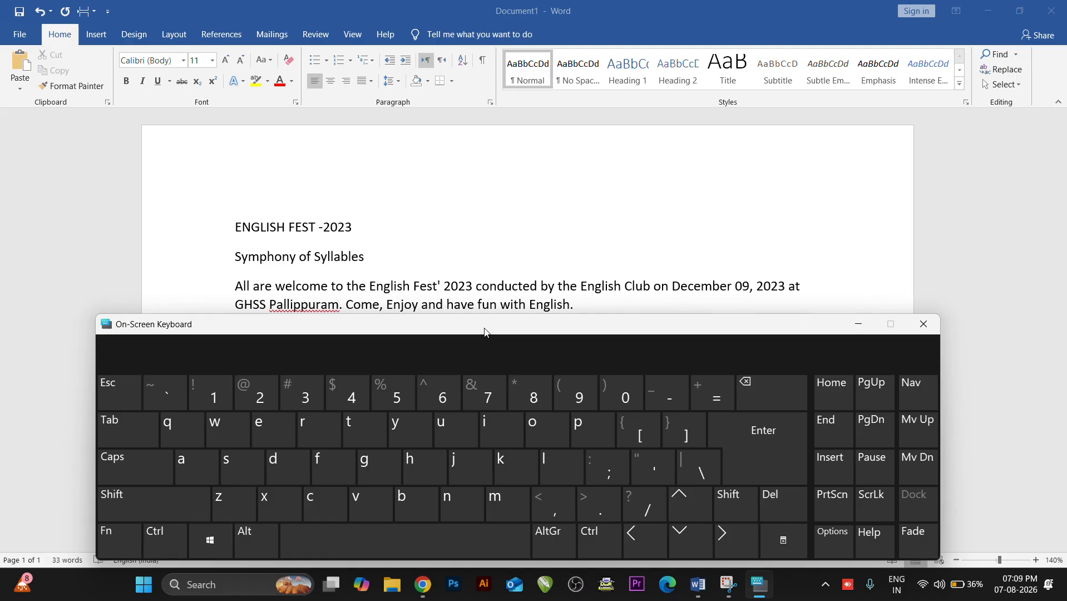
left_click_drag(484, 333, 481, 356)
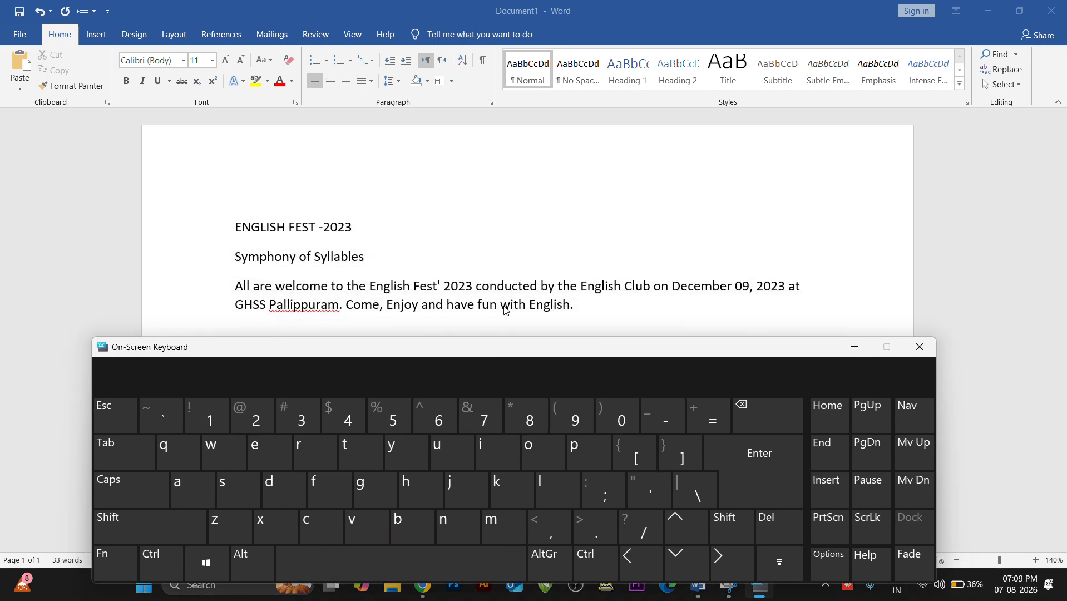
scroll(512, 291, "down", 2)
left_click(308, 173)
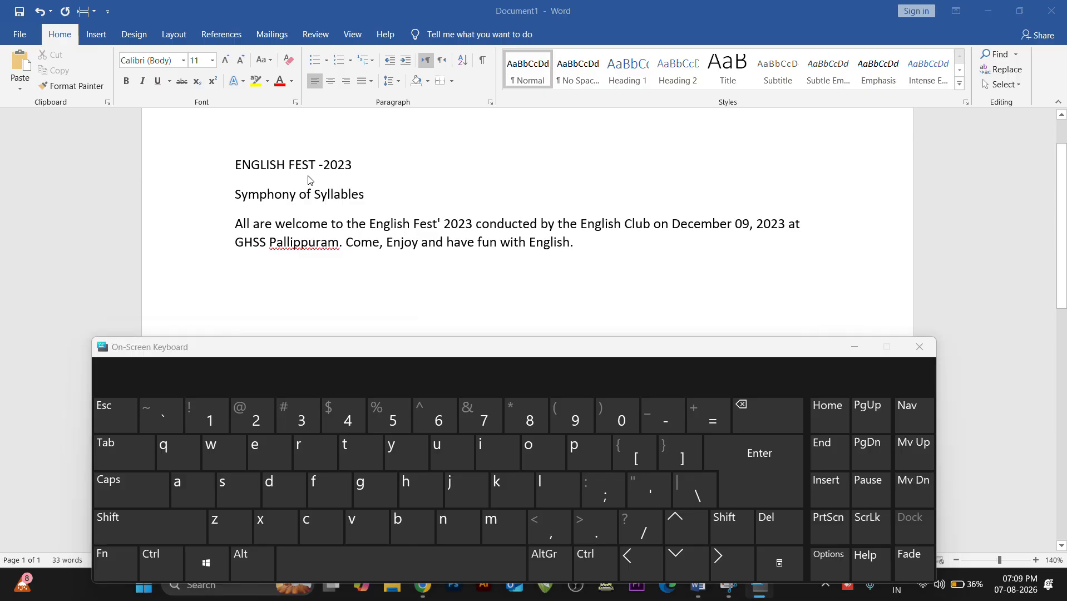
left_click_drag(576, 243, 247, 123)
left_click(340, 243)
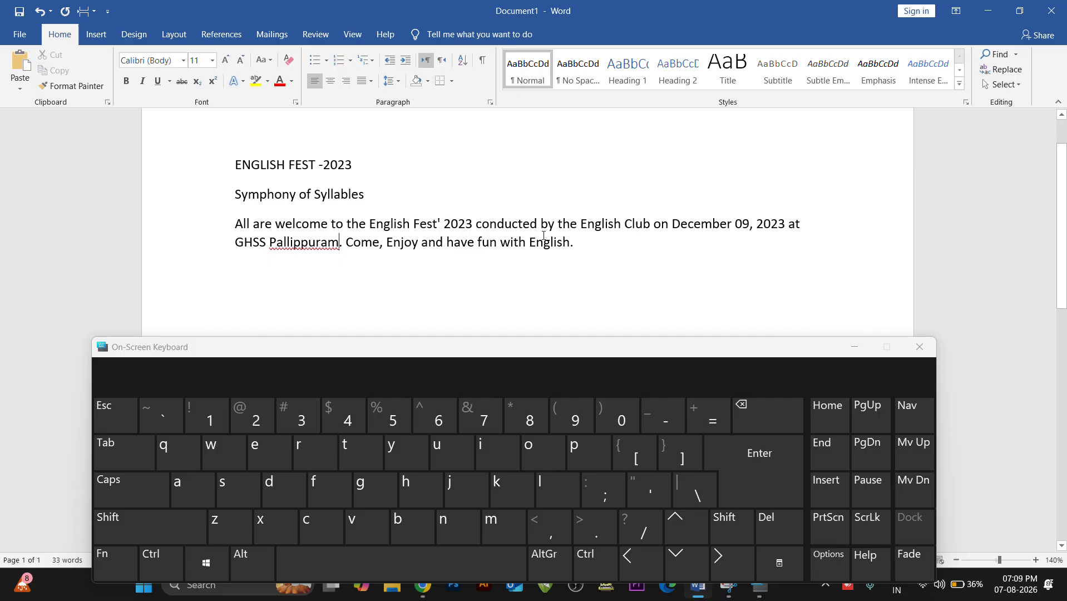
left_click_drag(578, 247, 218, 175)
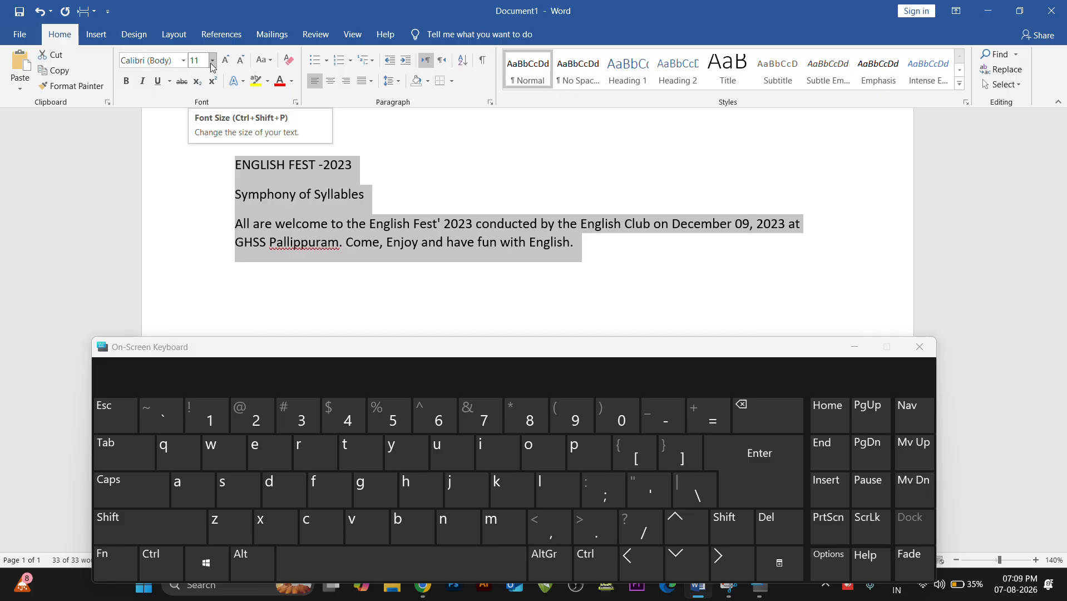
left_click(301, 196)
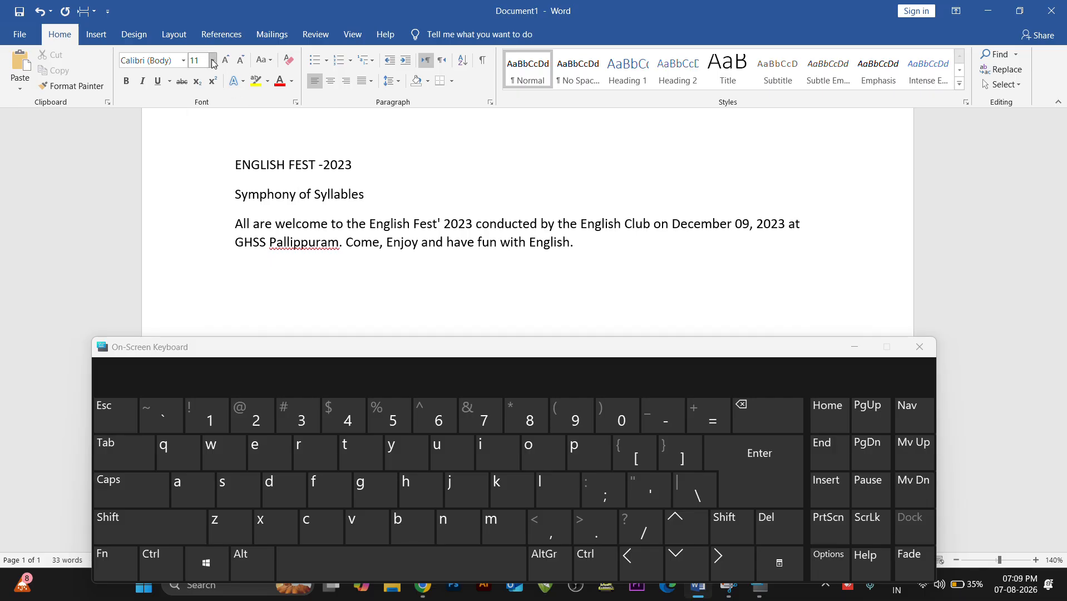
left_click(213, 61)
left_click(297, 165)
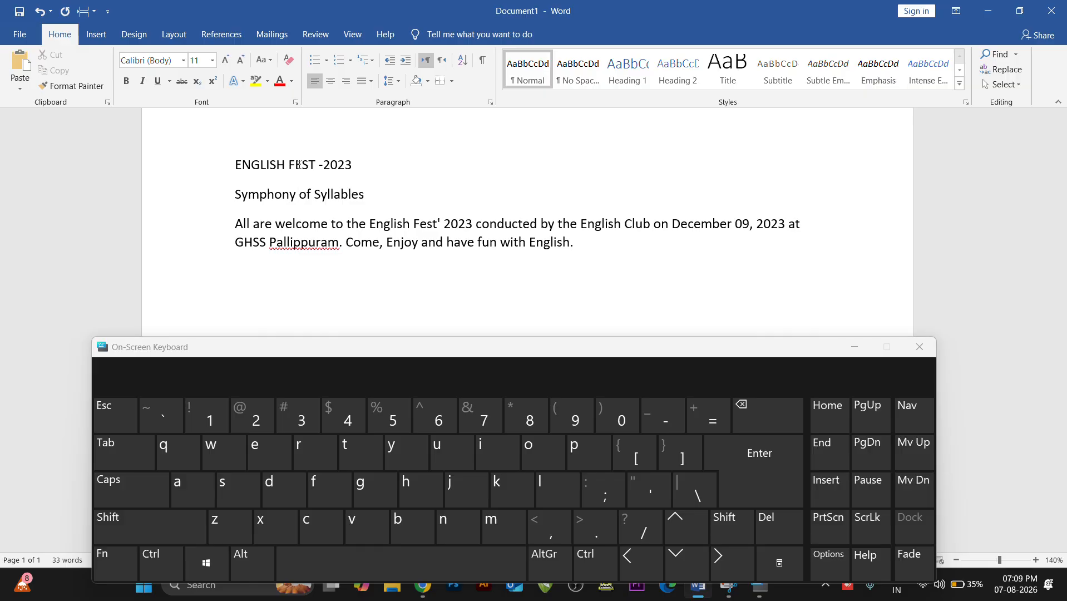
Step: Split the welcome paragraph into four separate lines by breaking it before "conducted", "on December 09, 2023" and "Come, Enjoy"
left_click(476, 223)
key("BackSpace")
key("Return")
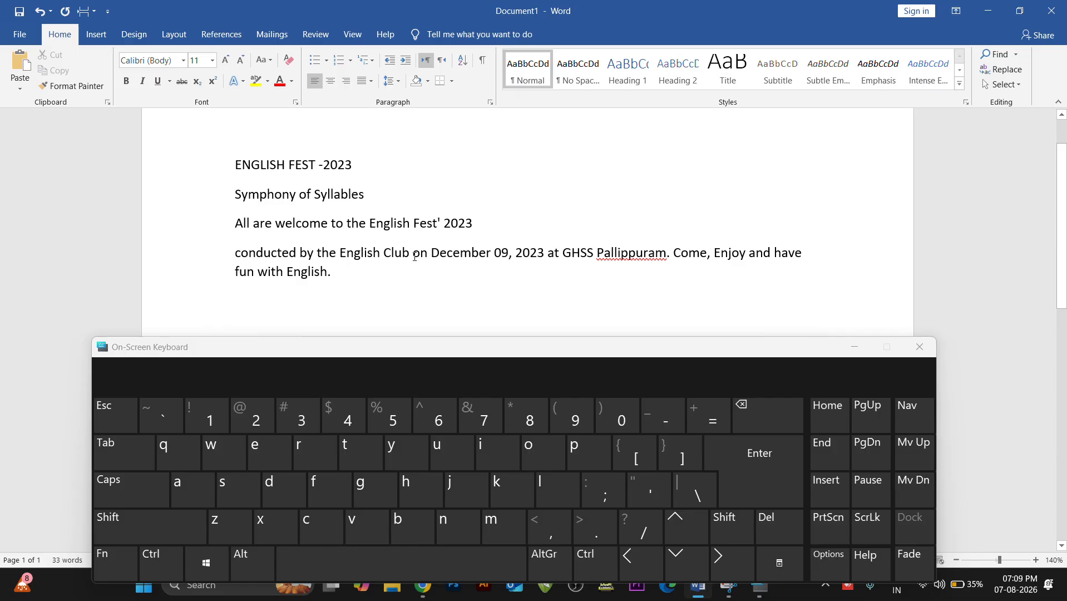
left_click(415, 257)
key("Return")
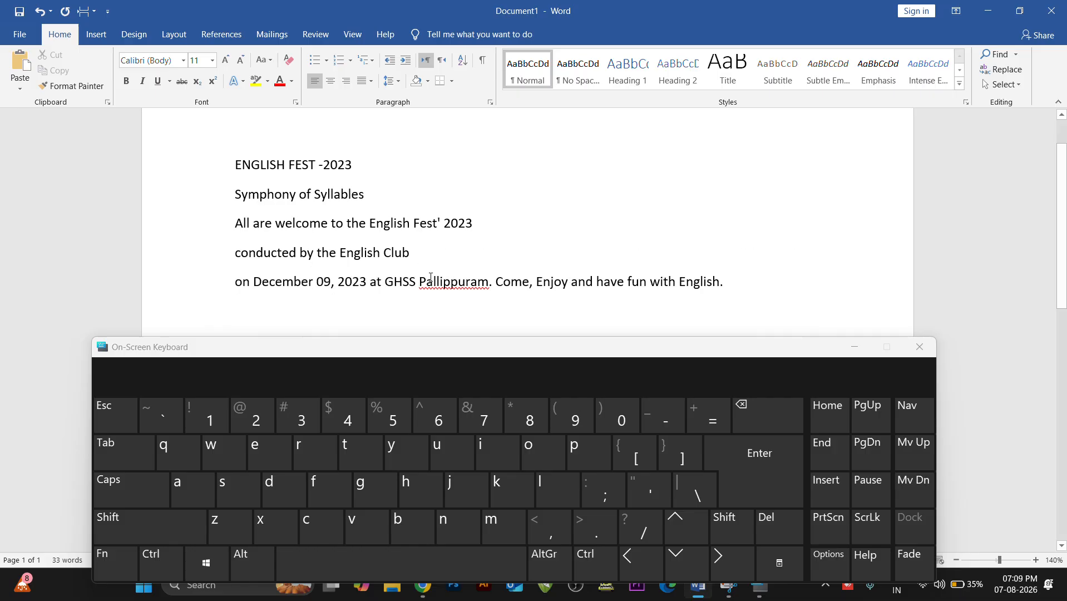
left_click(494, 284)
key("BackSpace")
key("BackSpace")
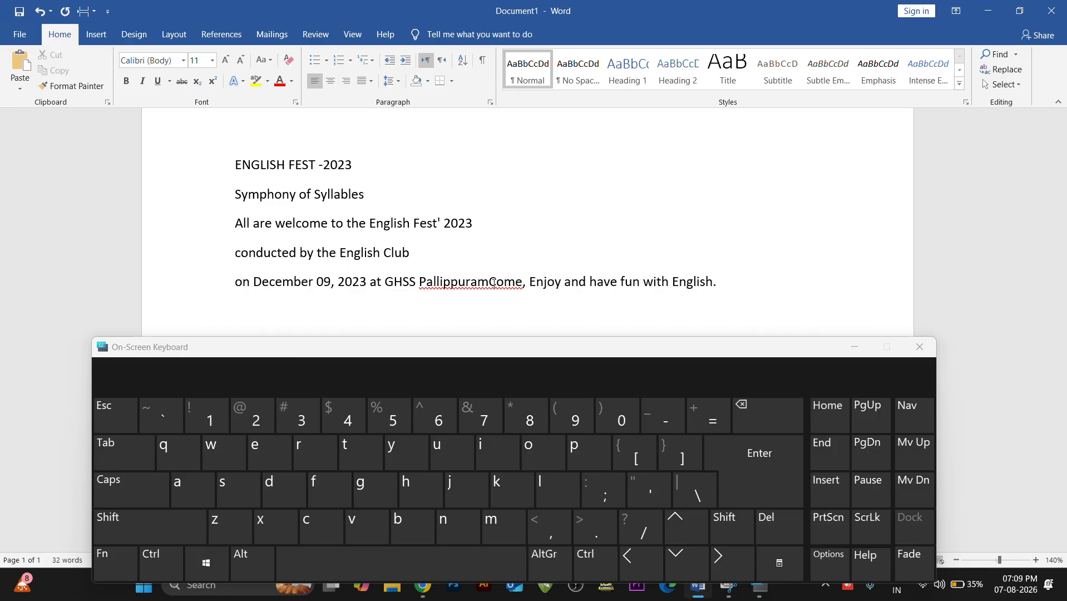
type(".")
key("Return")
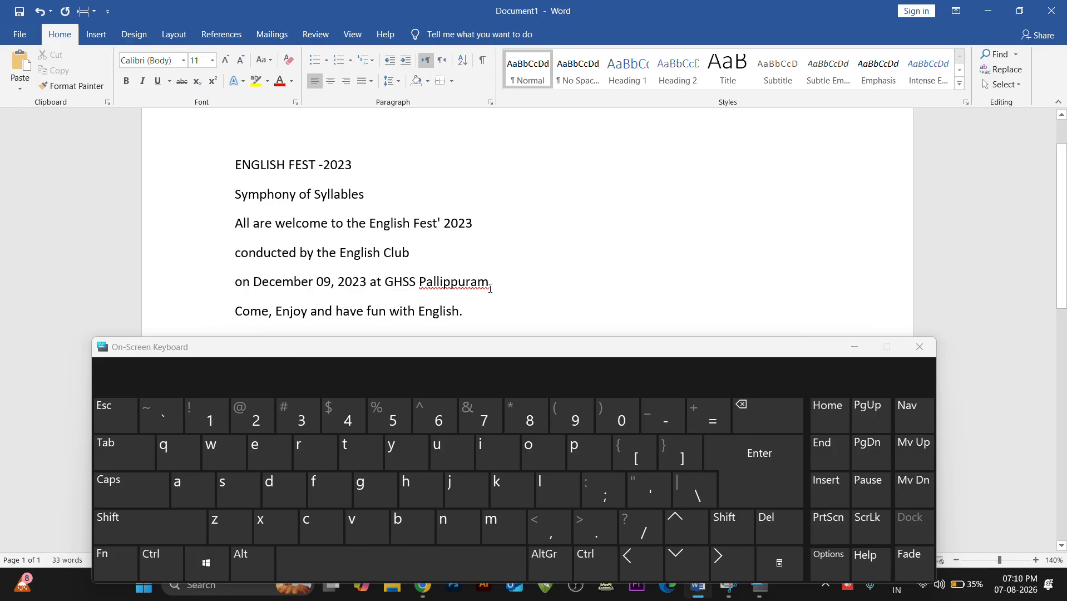
left_click(444, 311)
left_click(307, 163)
triple_click(305, 163)
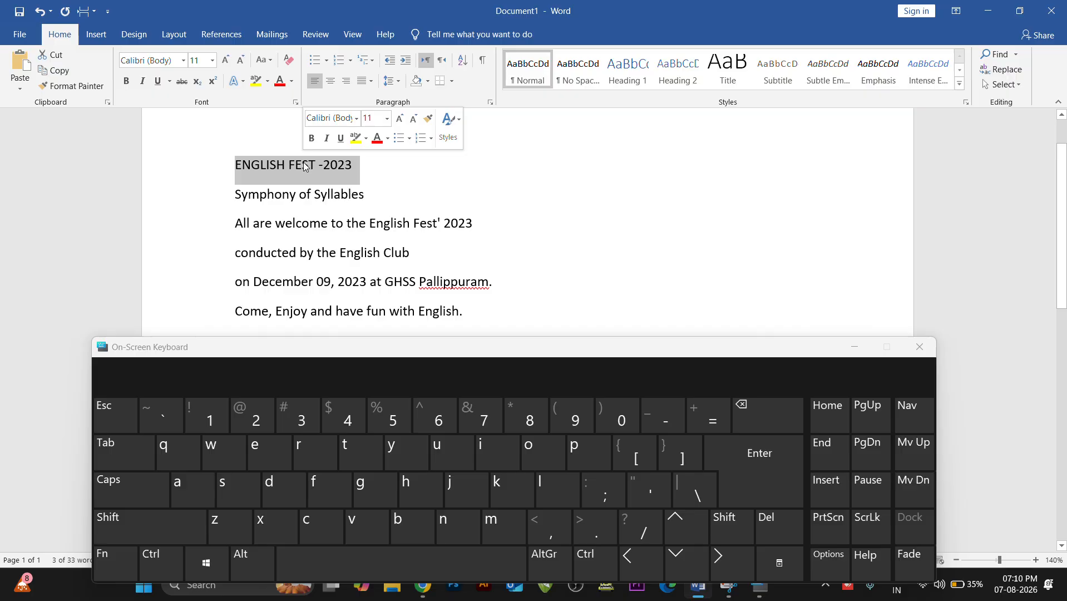
left_click(303, 165)
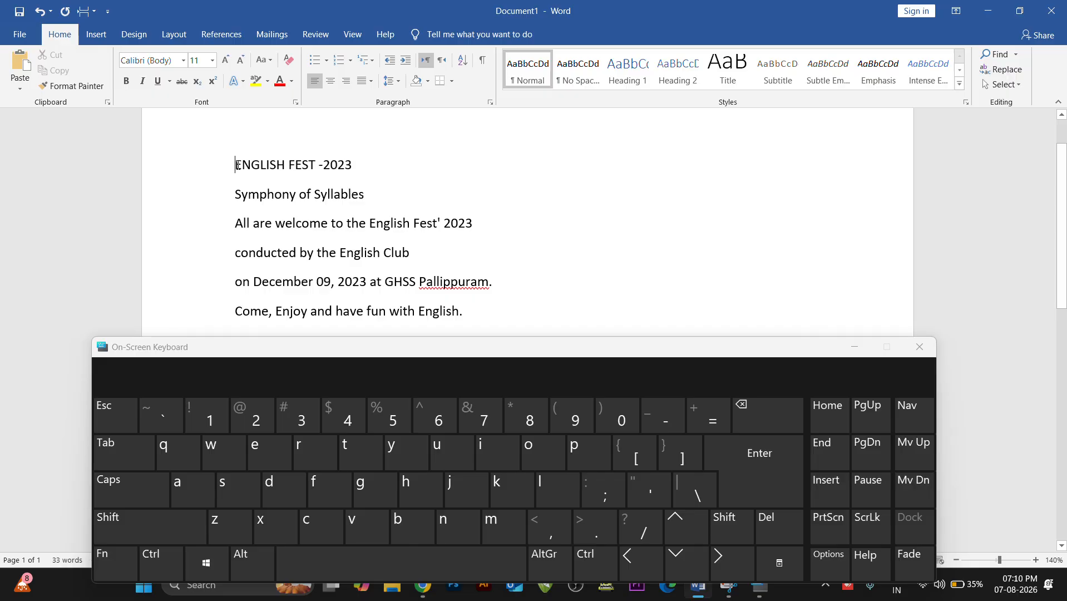
double_click(238, 168)
left_click(238, 168)
triple_click(255, 167)
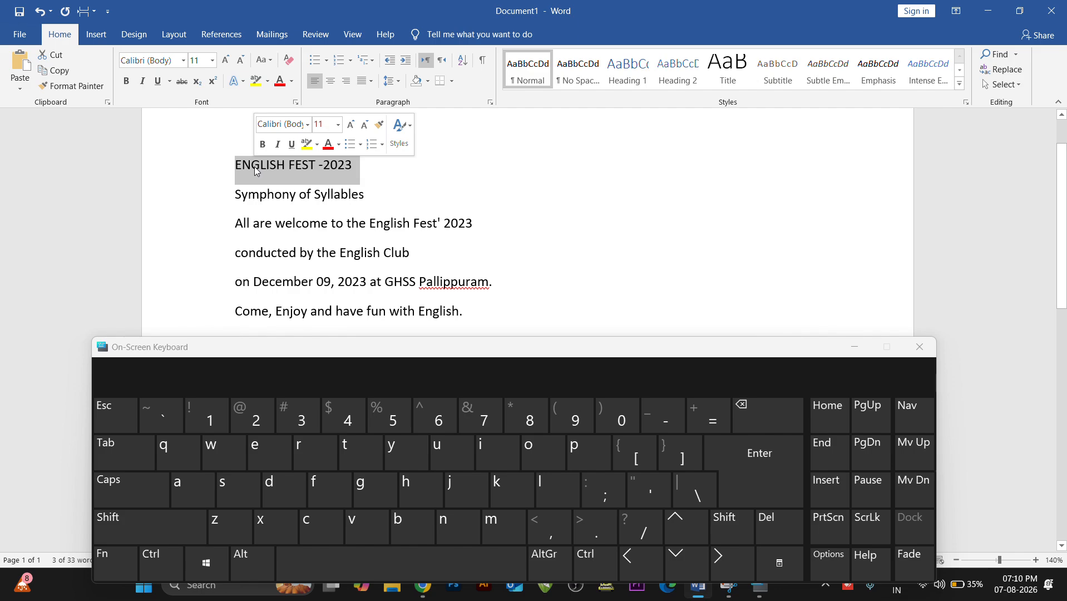
triple_click(255, 170)
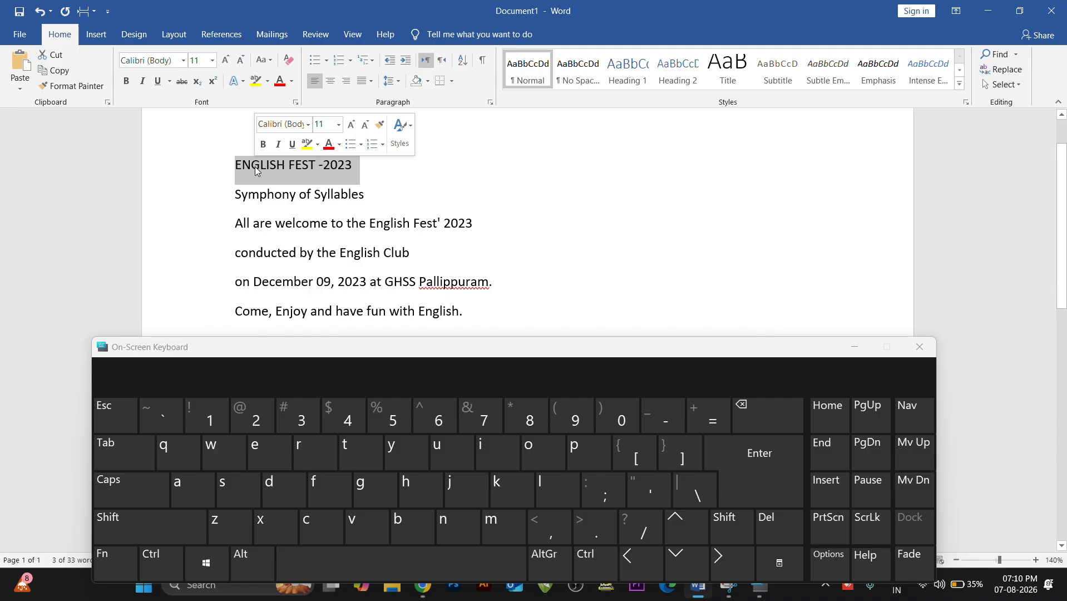
left_click(256, 170)
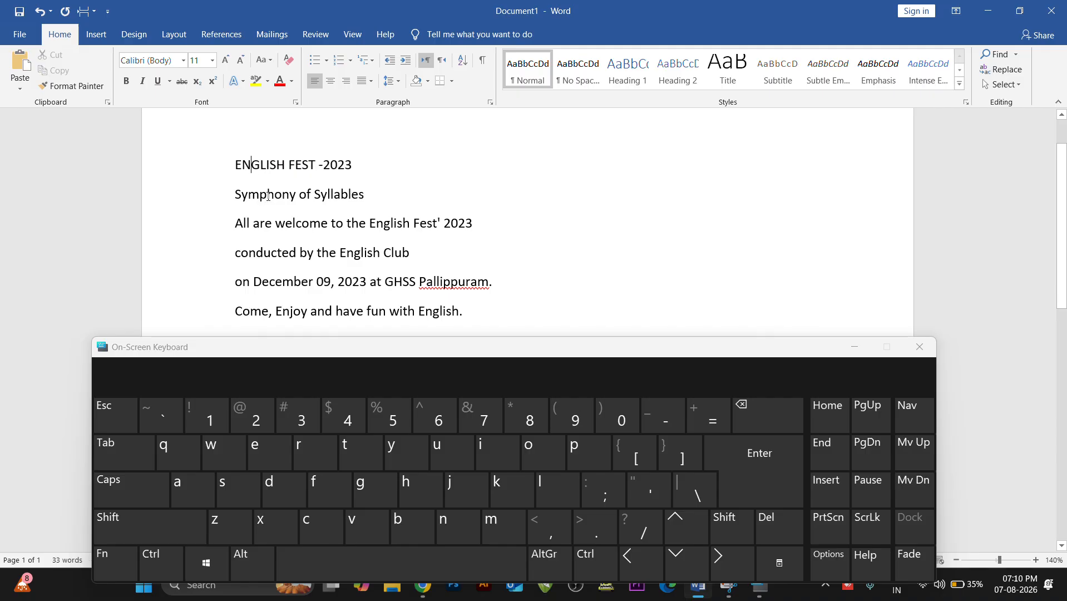
triple_click(279, 226)
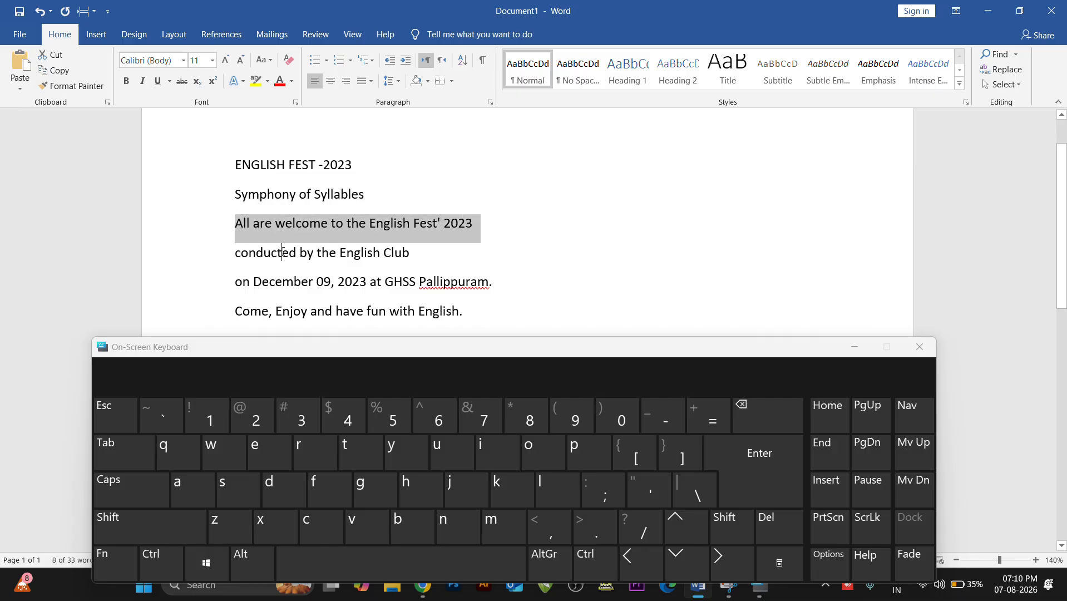
triple_click(282, 254)
left_click(282, 253)
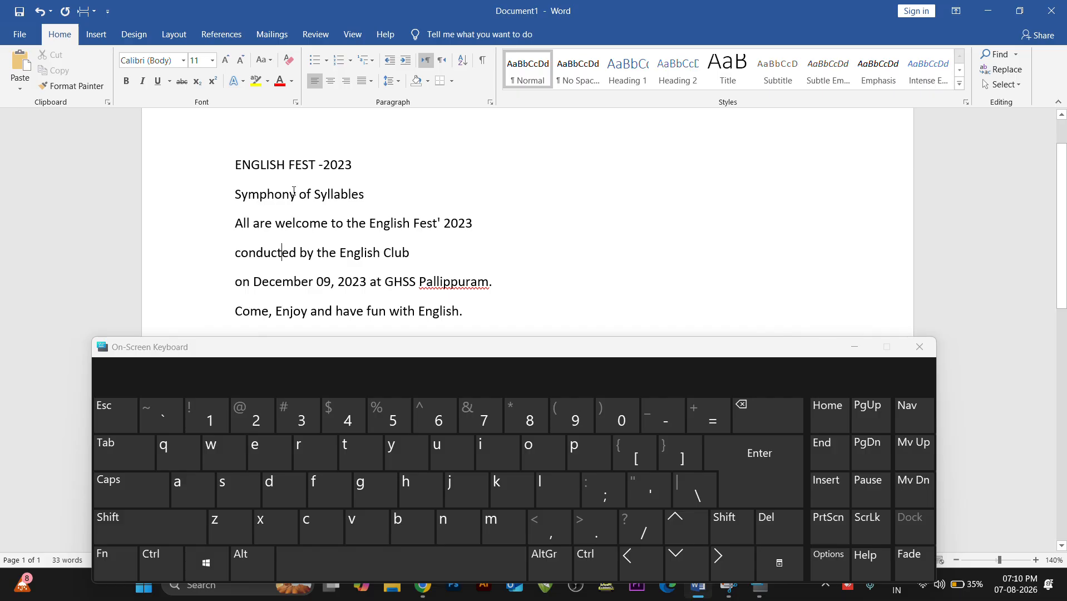
left_click(237, 167)
left_click_drag(236, 196, 421, 266)
left_click(402, 254)
Step: Set the font size of the title line "ENGLISH FEST -2023" to 36
left_click_drag(235, 164, 350, 168)
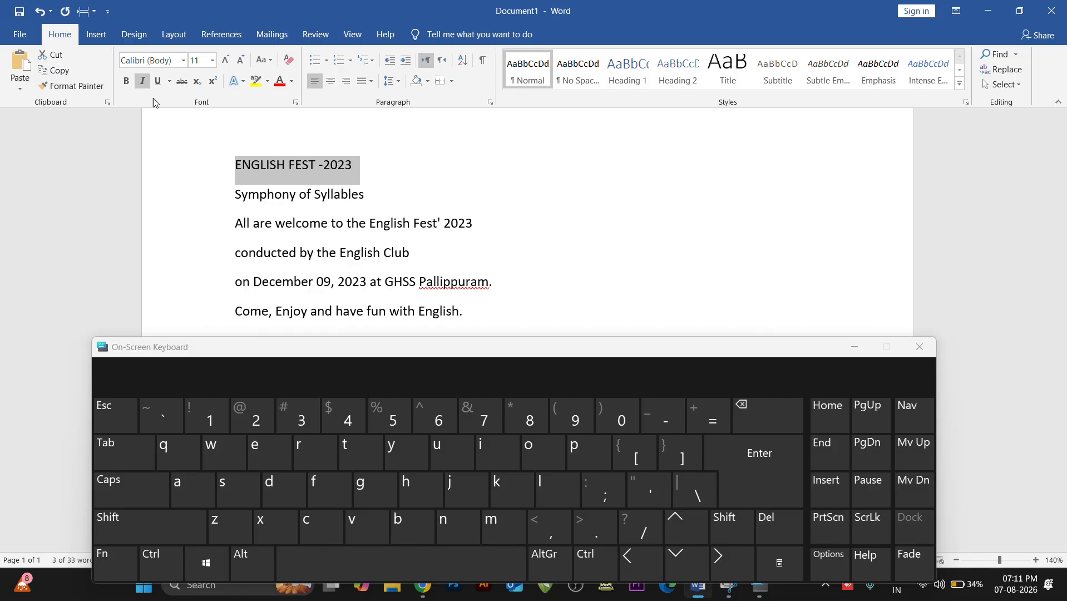
left_click(270, 164)
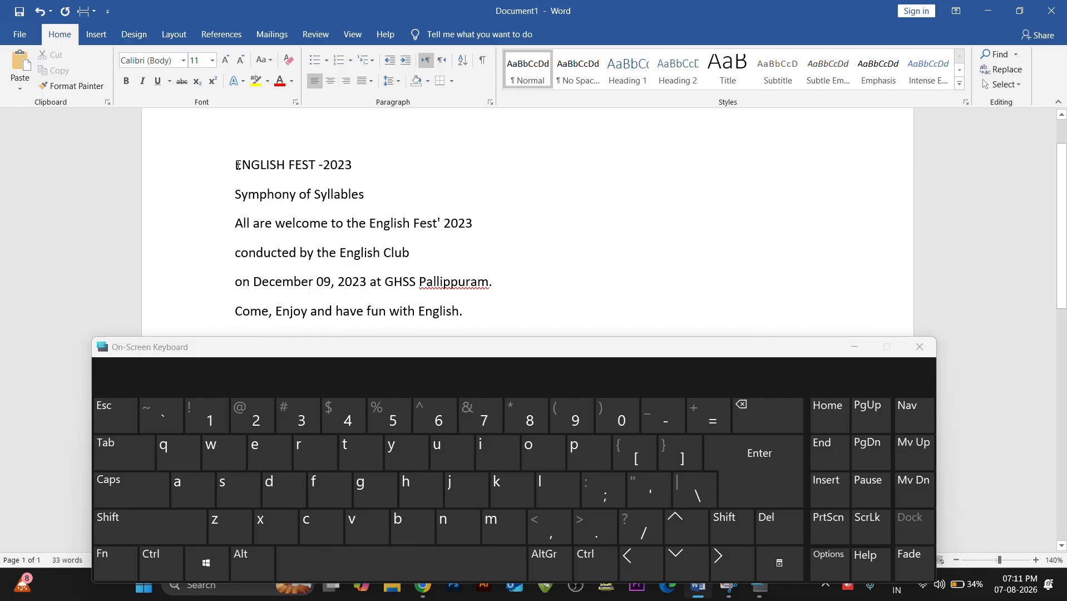
left_click_drag(235, 165, 351, 170)
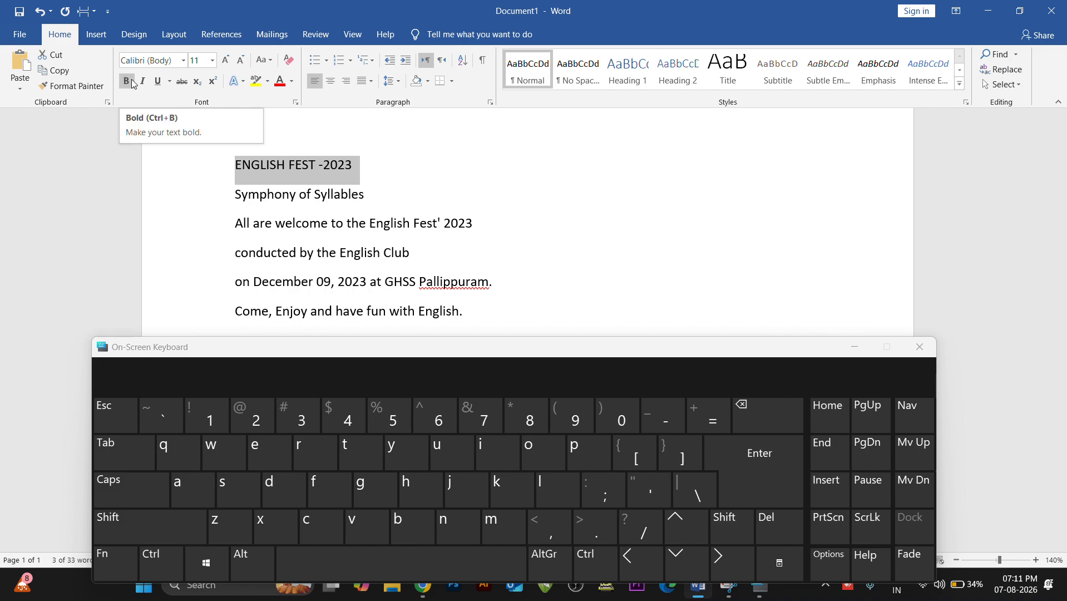
left_click(212, 60)
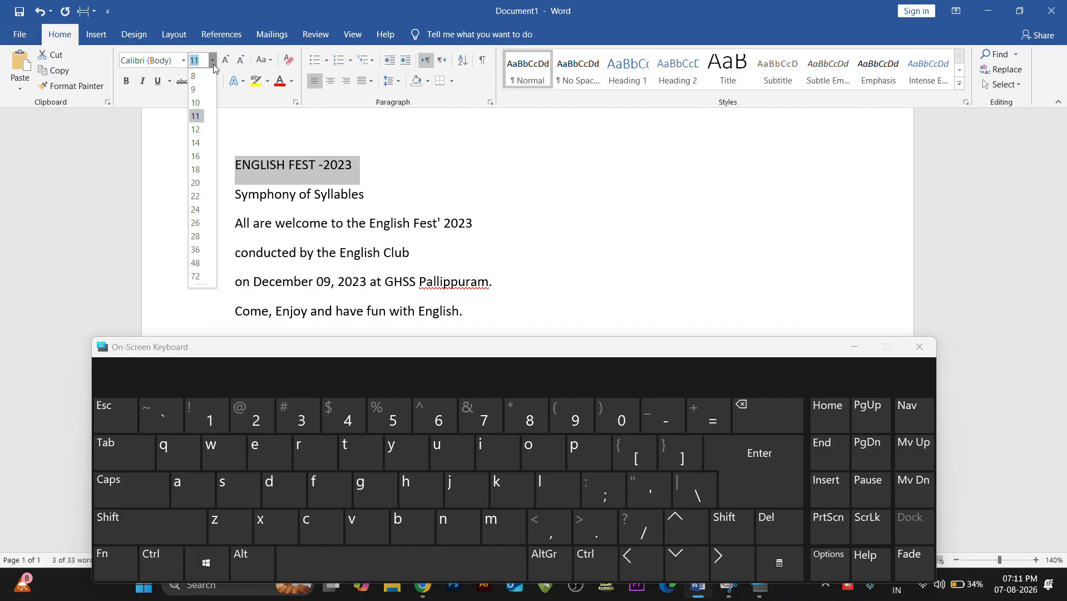
left_click(198, 250)
left_click(360, 281)
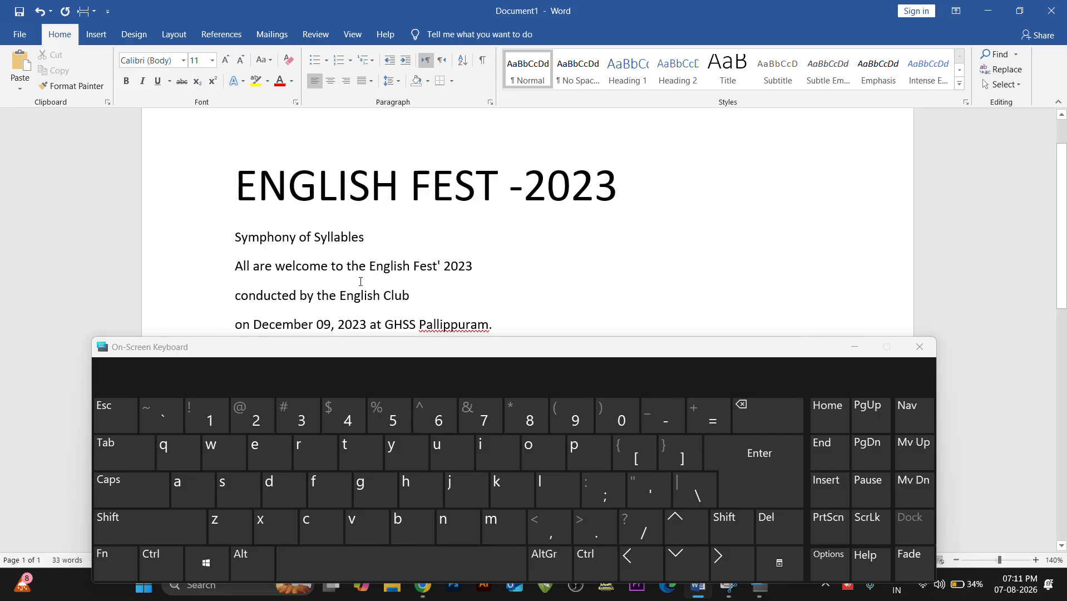
left_click_drag(362, 286, 360, 206)
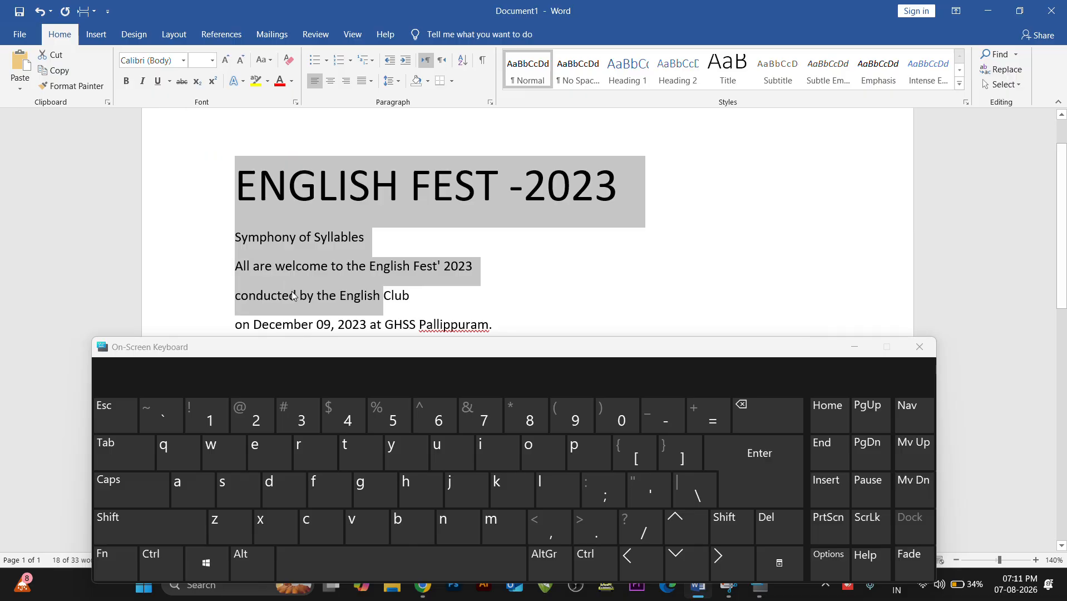
double_click(262, 295)
left_click(314, 193)
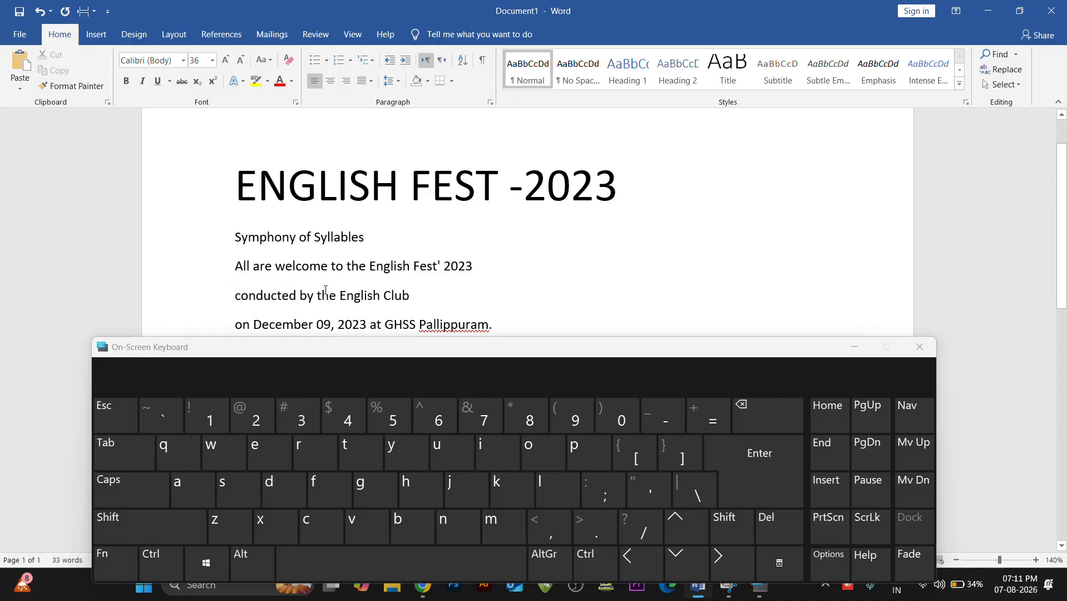
left_click_drag(408, 295, 228, 200)
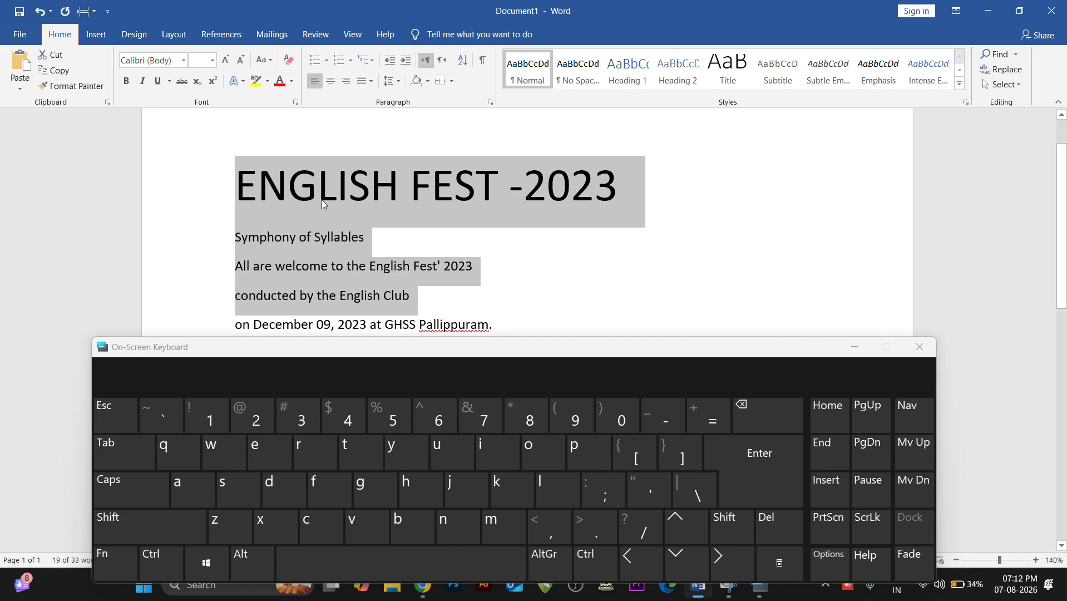
left_click(322, 285)
left_click_drag(476, 267, 236, 267)
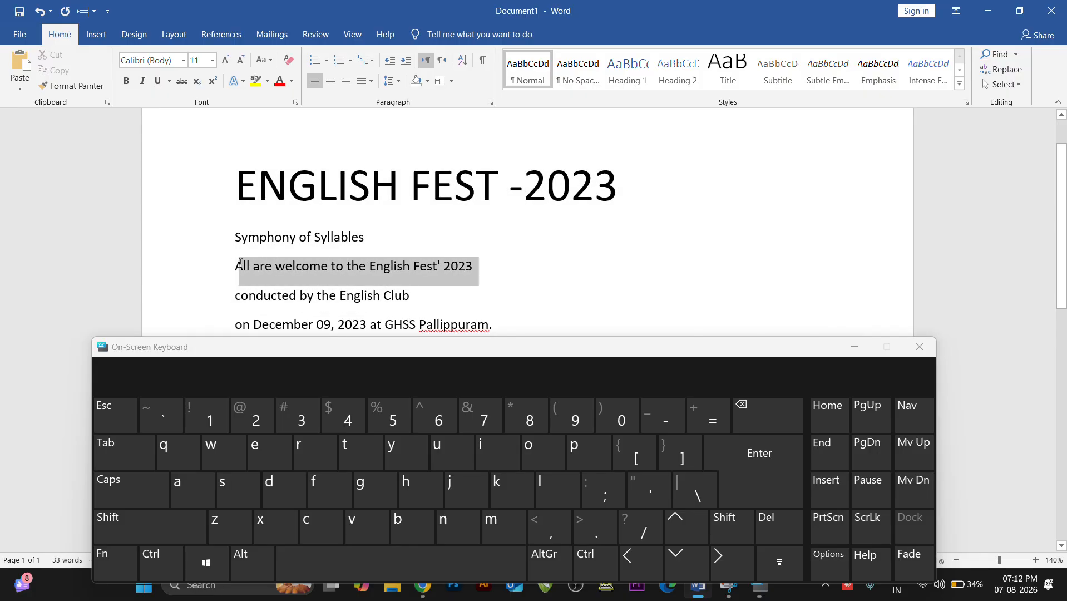
double_click(306, 273)
left_click(306, 274)
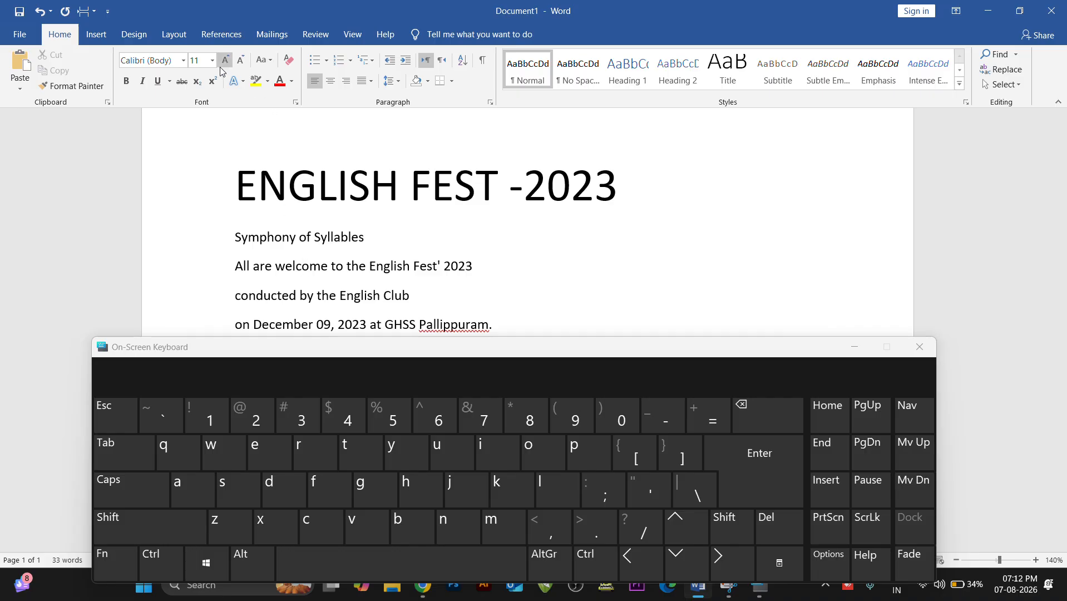
key("ctrl+a")
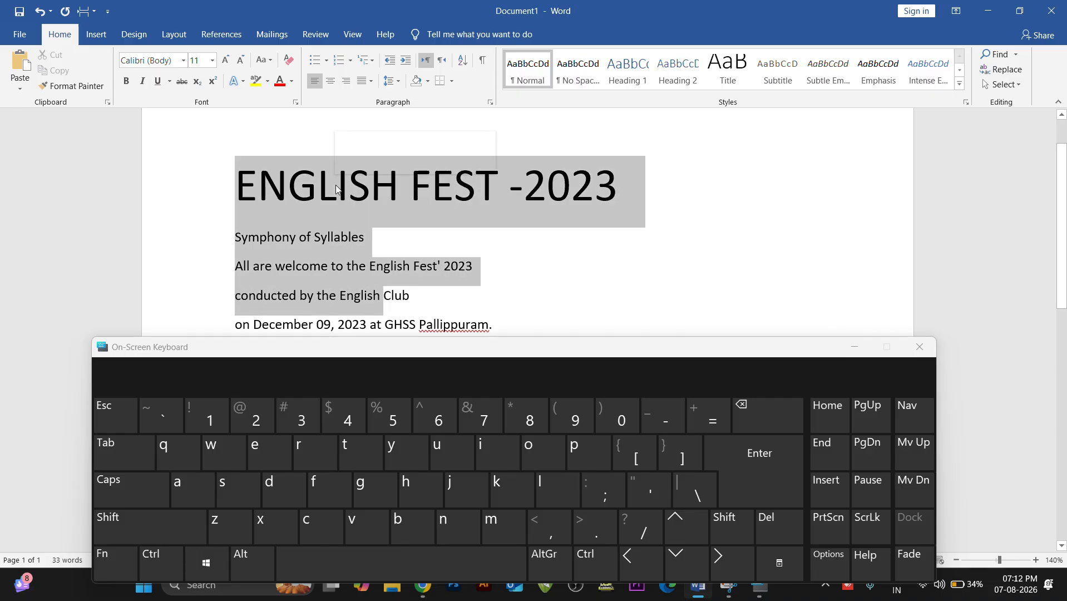
left_click(349, 237)
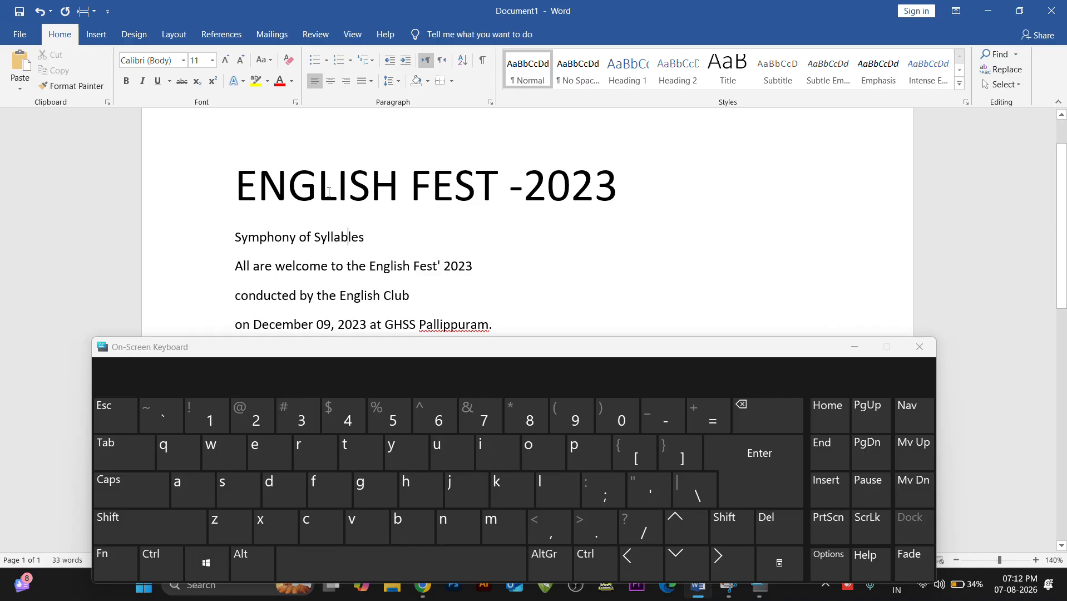
Step: Set the font size of the subtitle line "Symphony of Syllables" to 24
triple_click(328, 238)
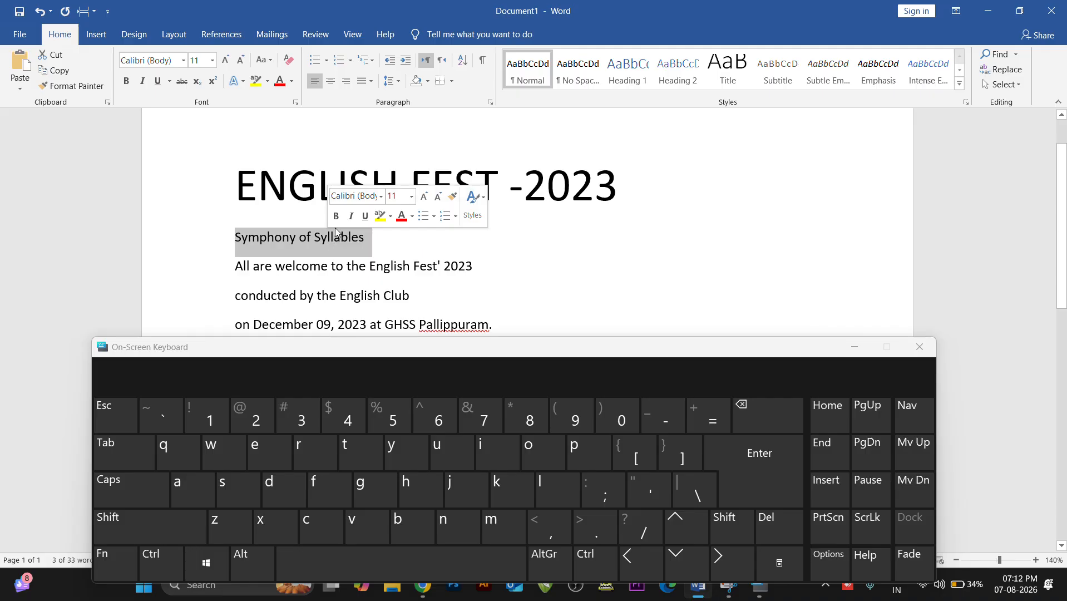
left_click(411, 197)
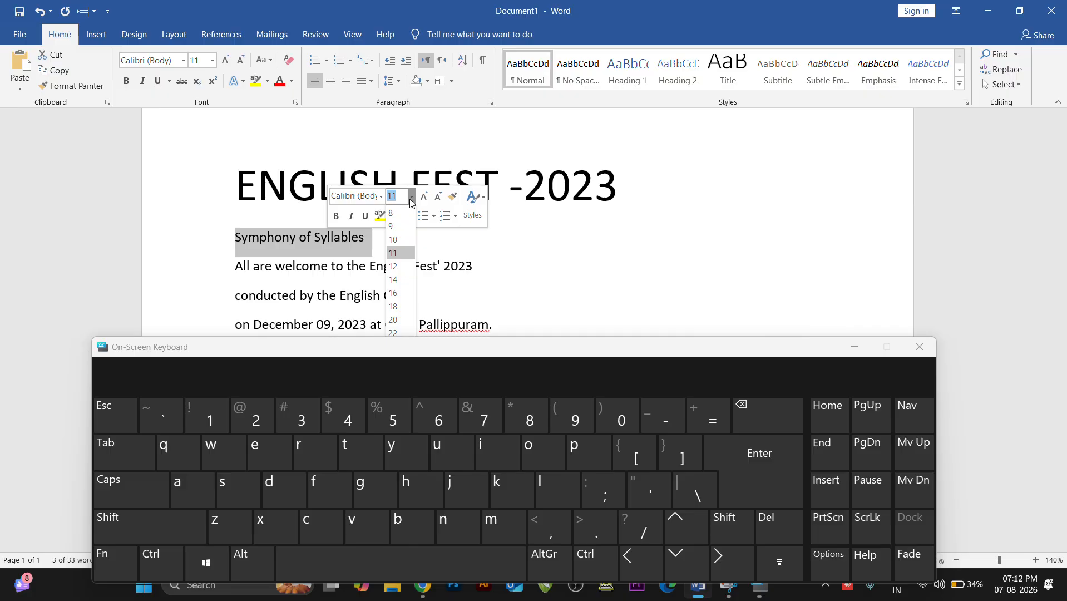
left_click(214, 62)
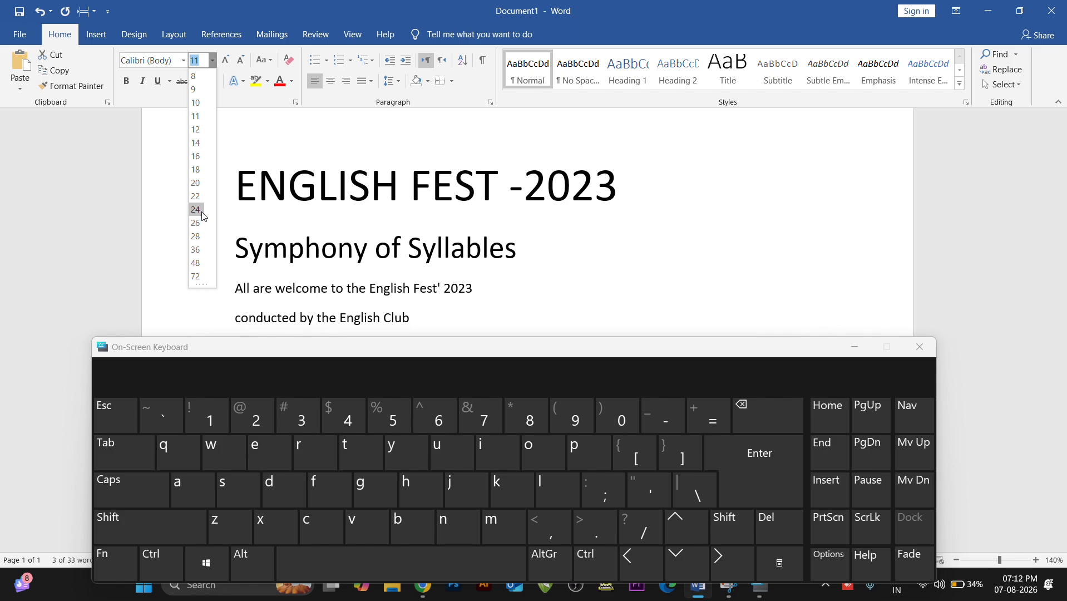
left_click(196, 210)
left_click(369, 275)
Step: Set the font size of the four welcome lines to 16 and move the On-Screen Keyboard down below the last line
scroll(381, 265, "down", 3)
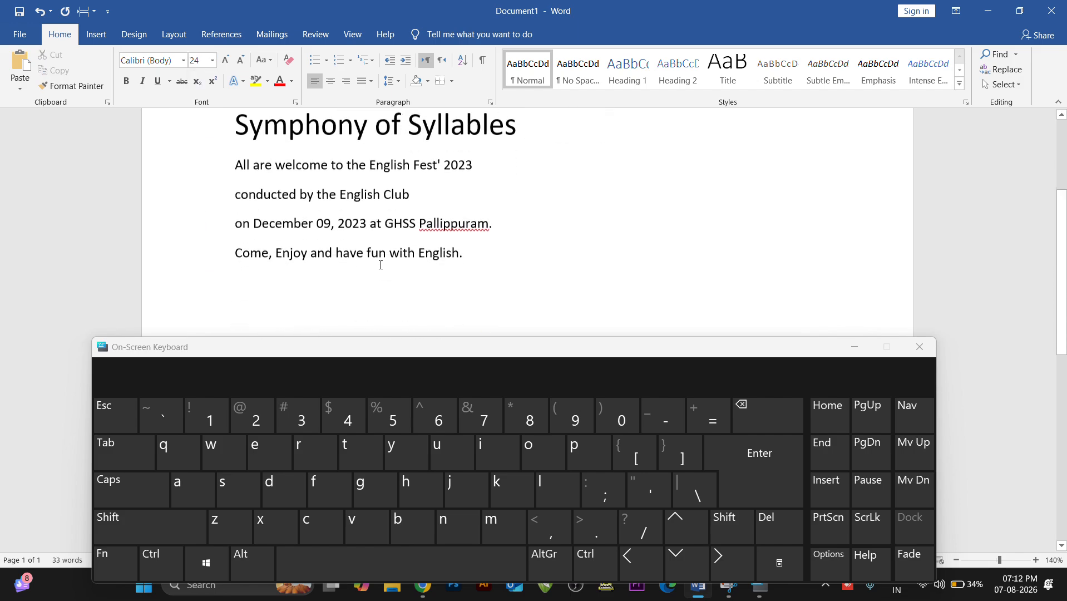
scroll(445, 266, "up", 2)
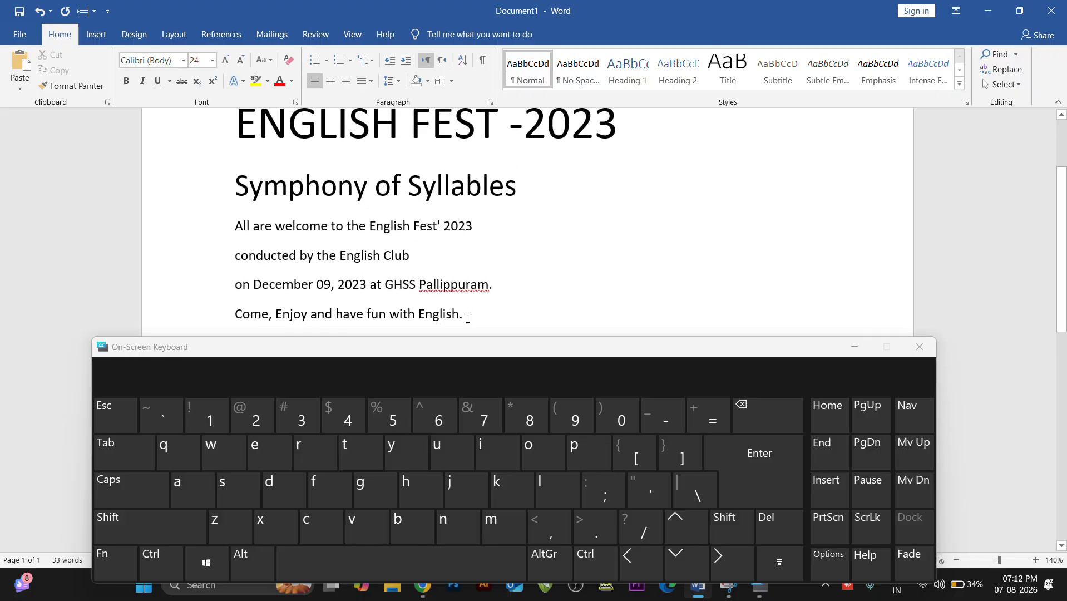
left_click_drag(468, 318, 243, 238)
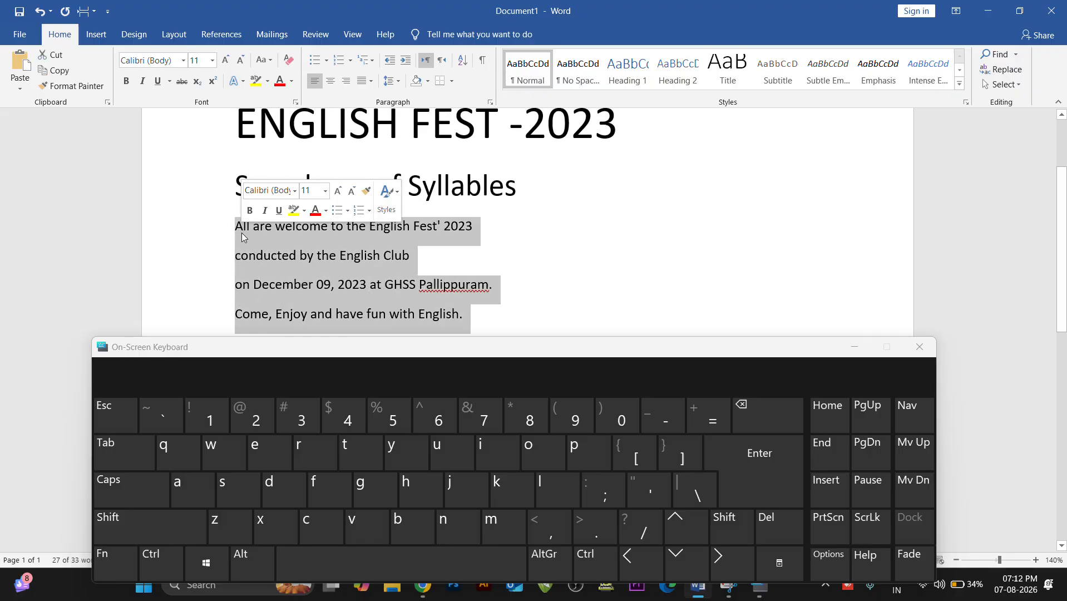
left_click(212, 62)
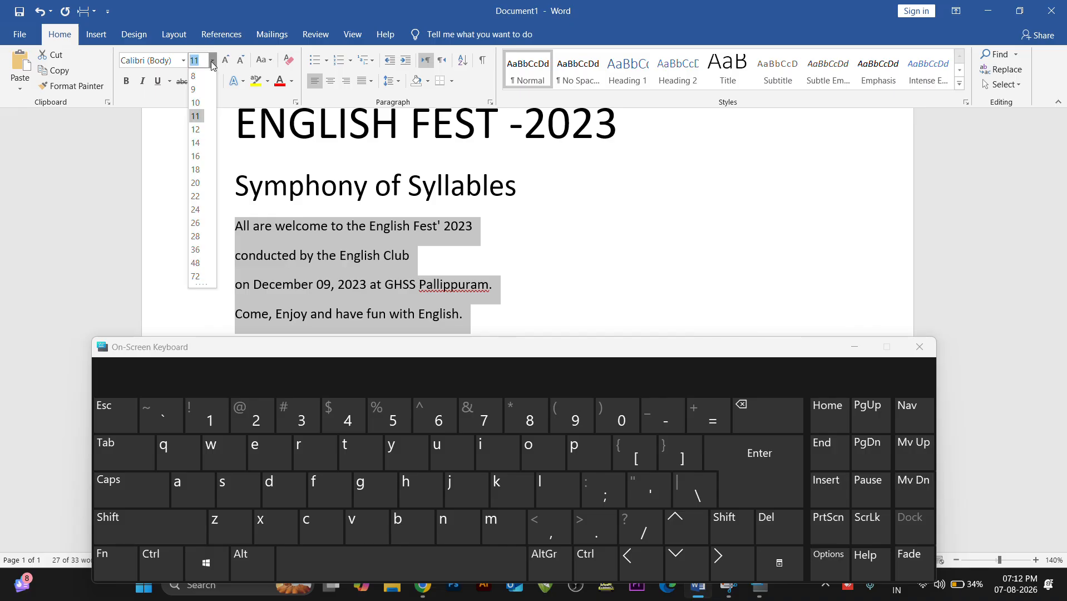
left_click(196, 157)
left_click(397, 230)
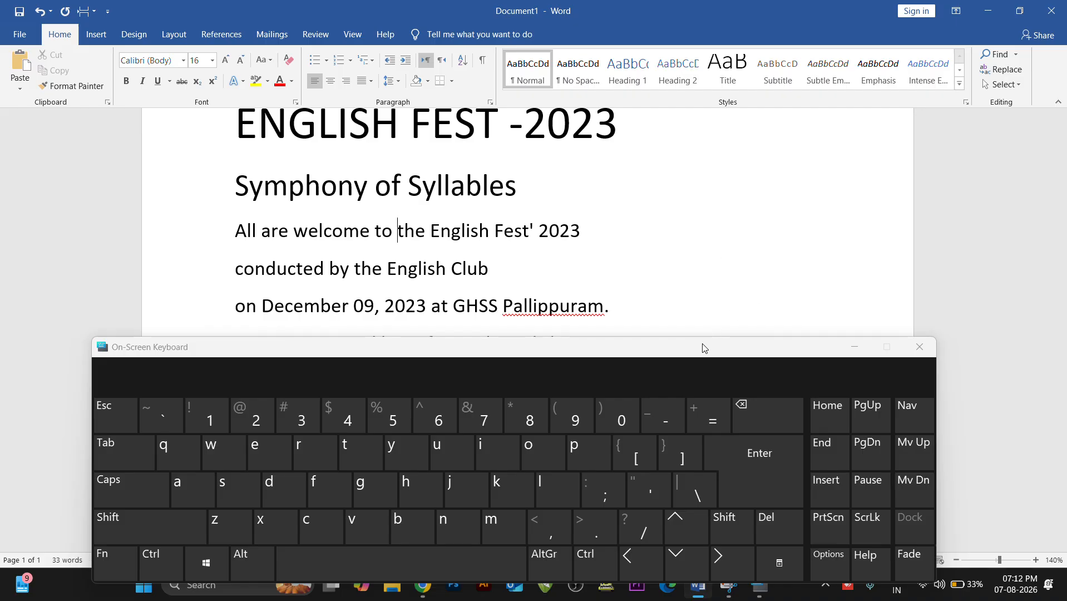
left_click_drag(703, 348, 718, 457)
scroll(590, 351, "up", 2)
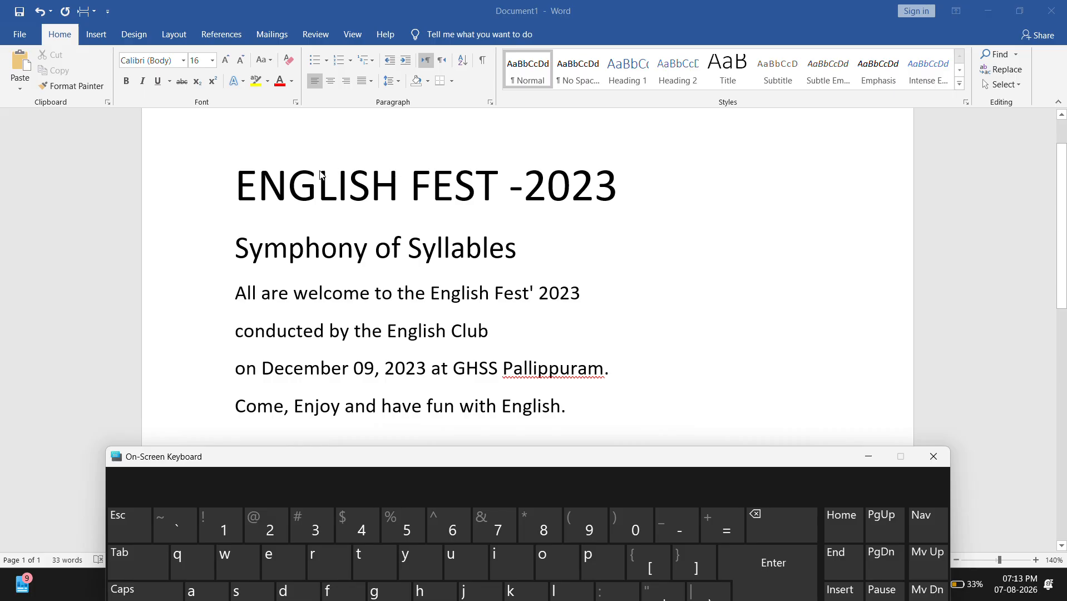
Step: Center the title line "ENGLISH FEST -2023" and the subtitle "Symphony of Syllables" on the page
left_click(311, 192)
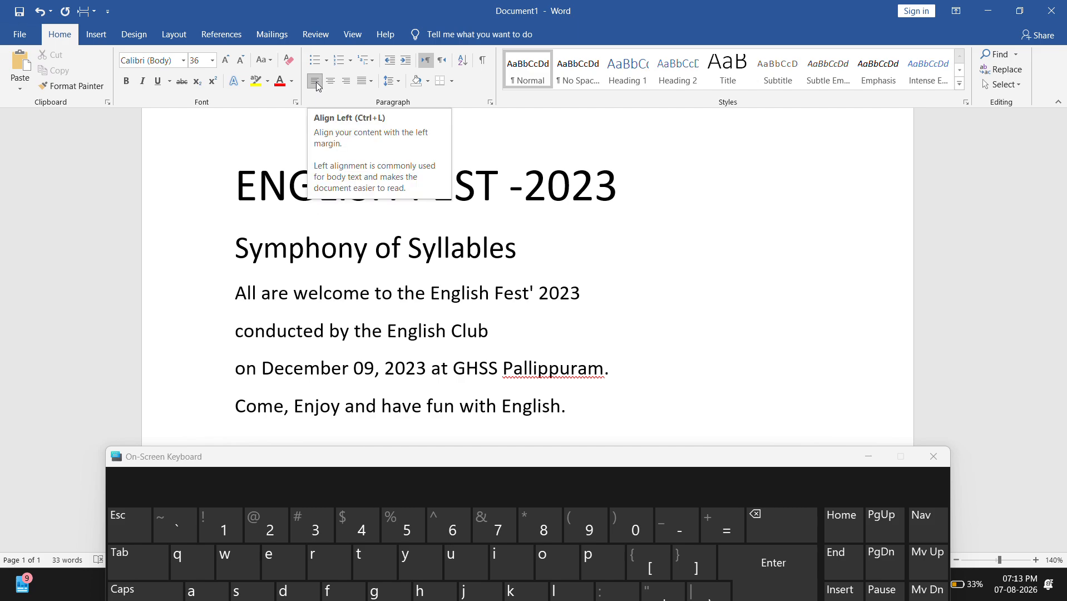
left_click(334, 84)
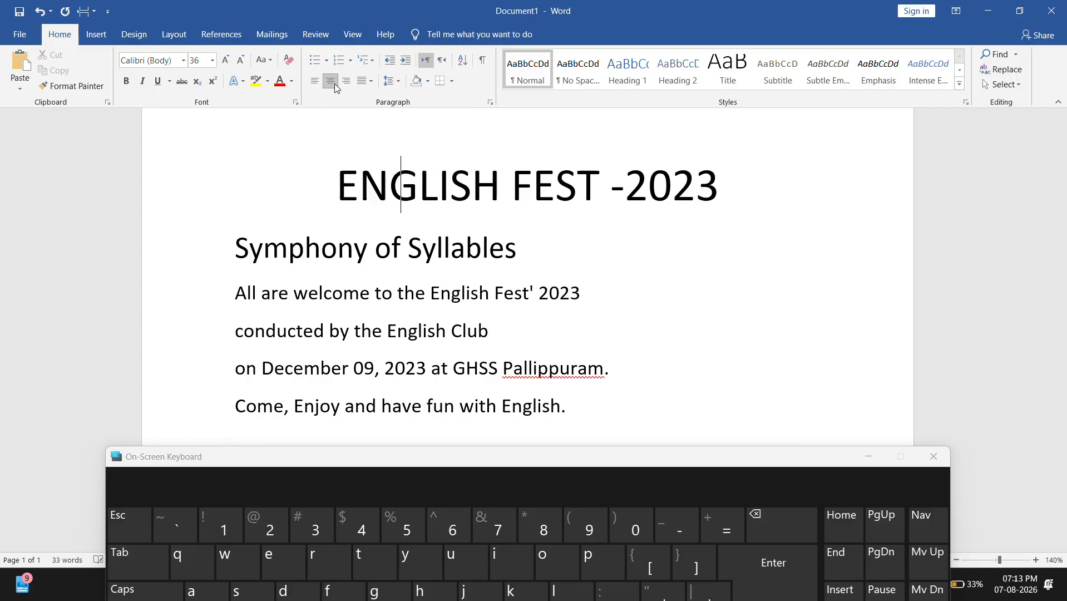
left_click(348, 82)
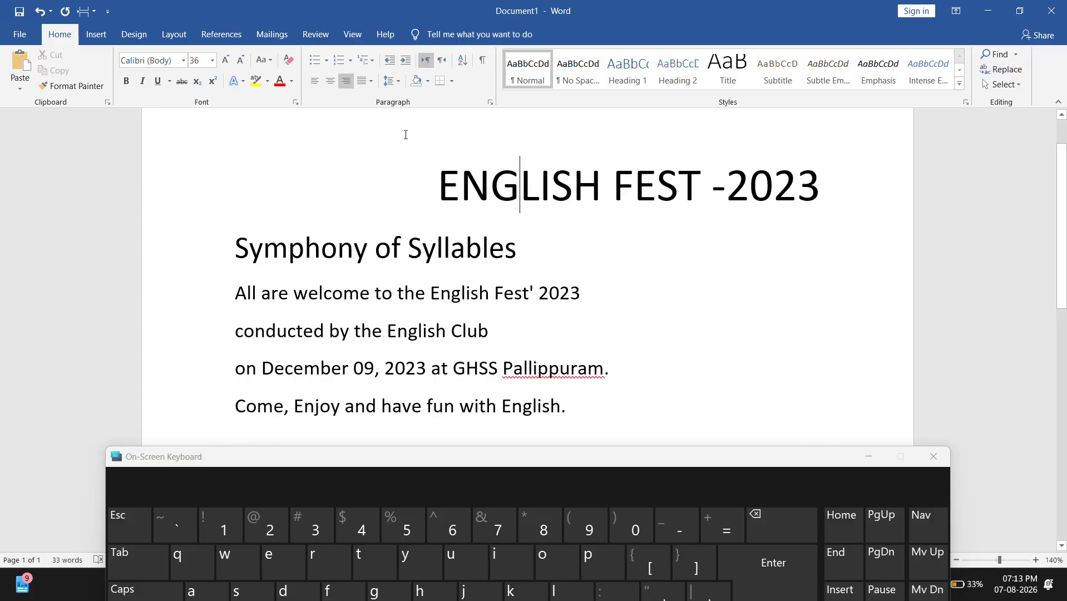
left_click(331, 83)
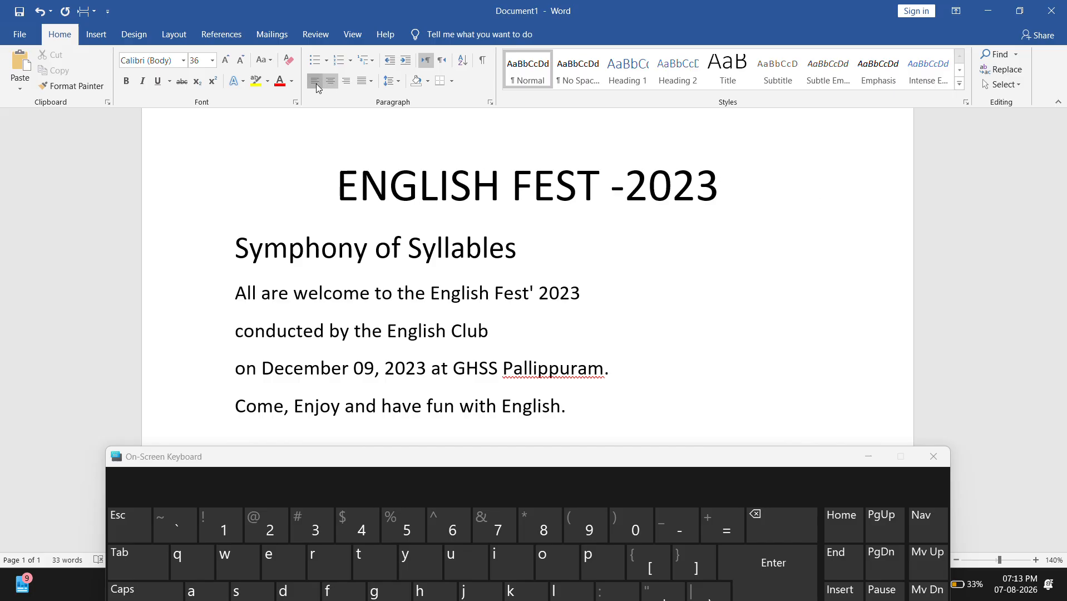
left_click(315, 82)
left_click(331, 84)
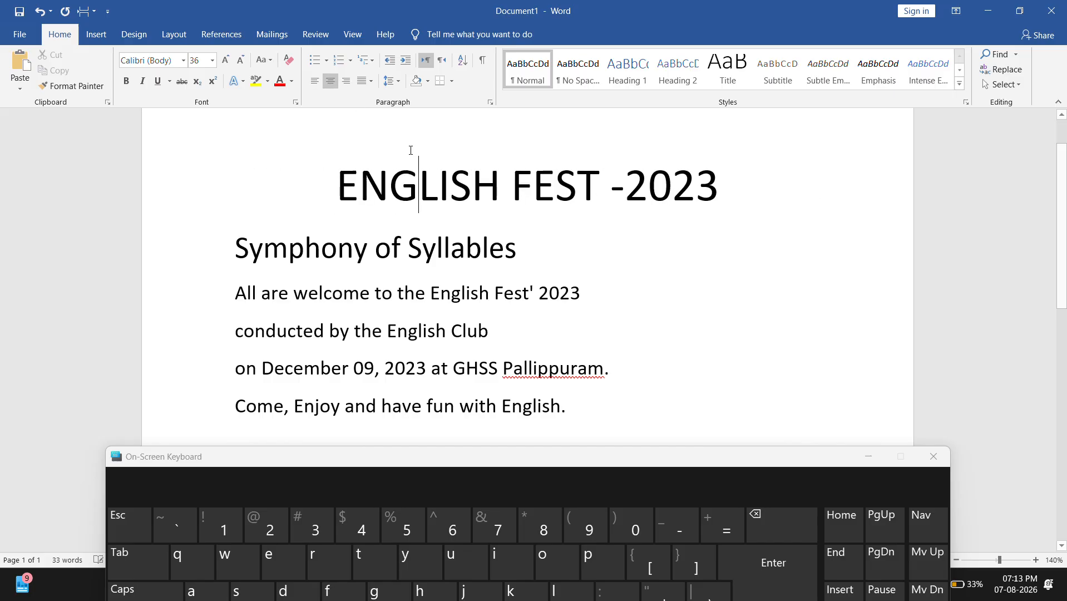
left_click(444, 250)
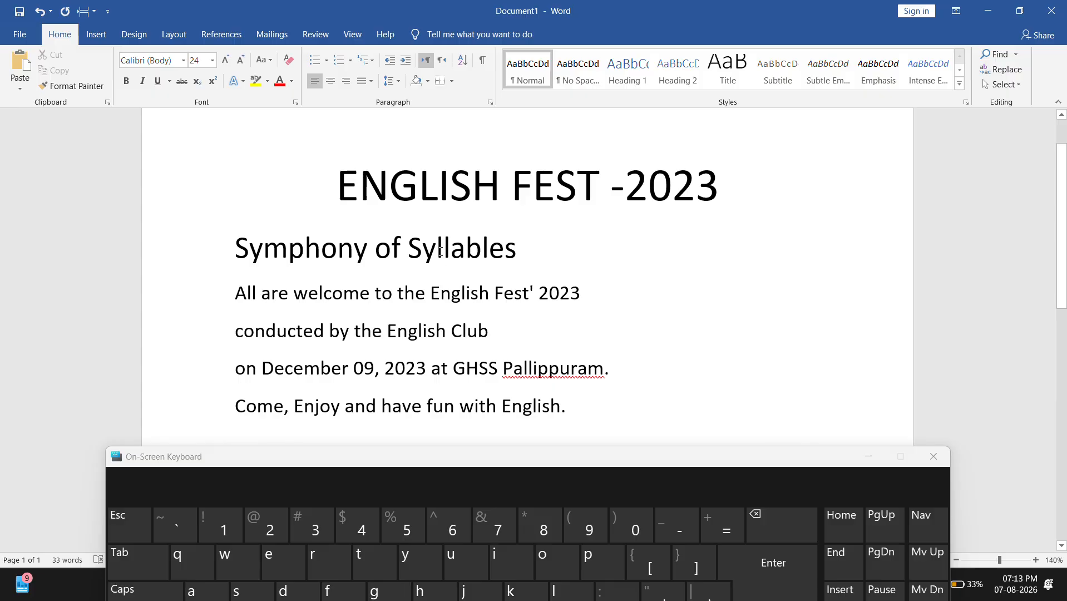
left_click(332, 84)
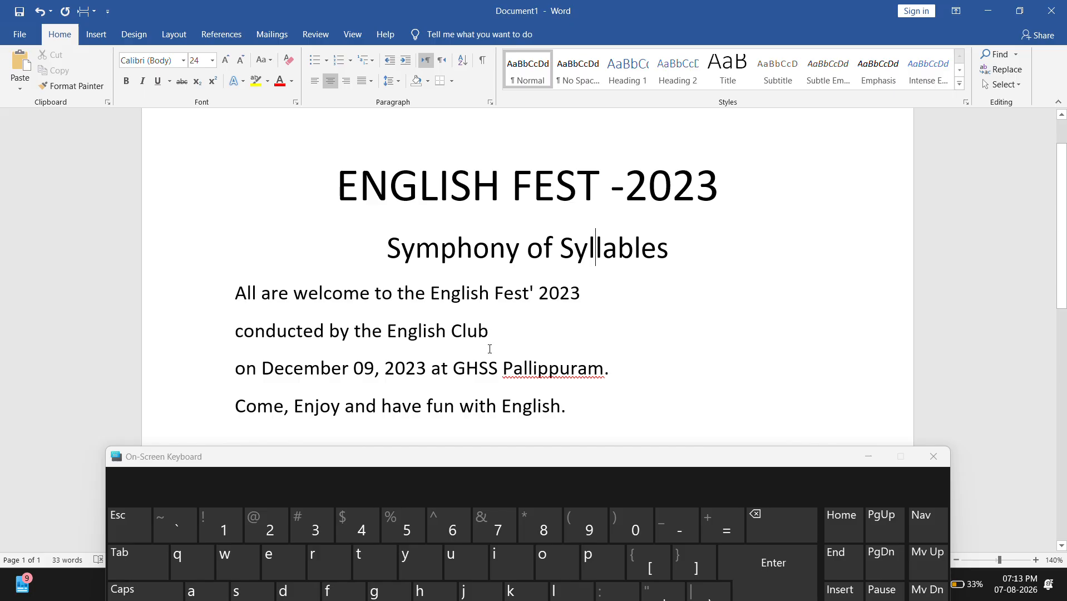
Step: Center the four welcome lines one at a time, working upward from "Come, Enjoy and have fun with English."
left_click(512, 408)
left_click(332, 84)
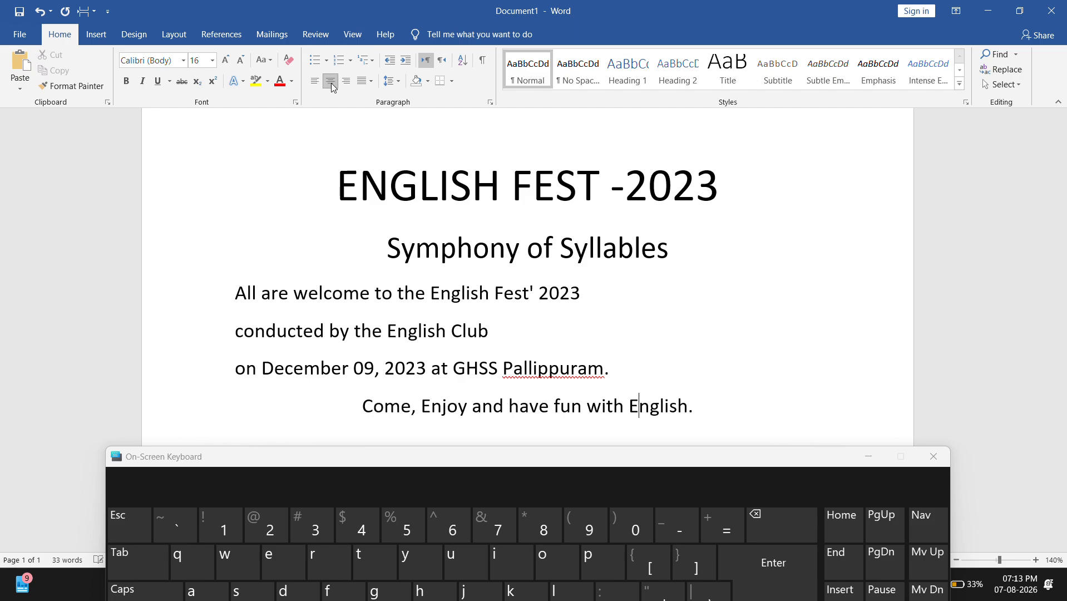
left_click(550, 368)
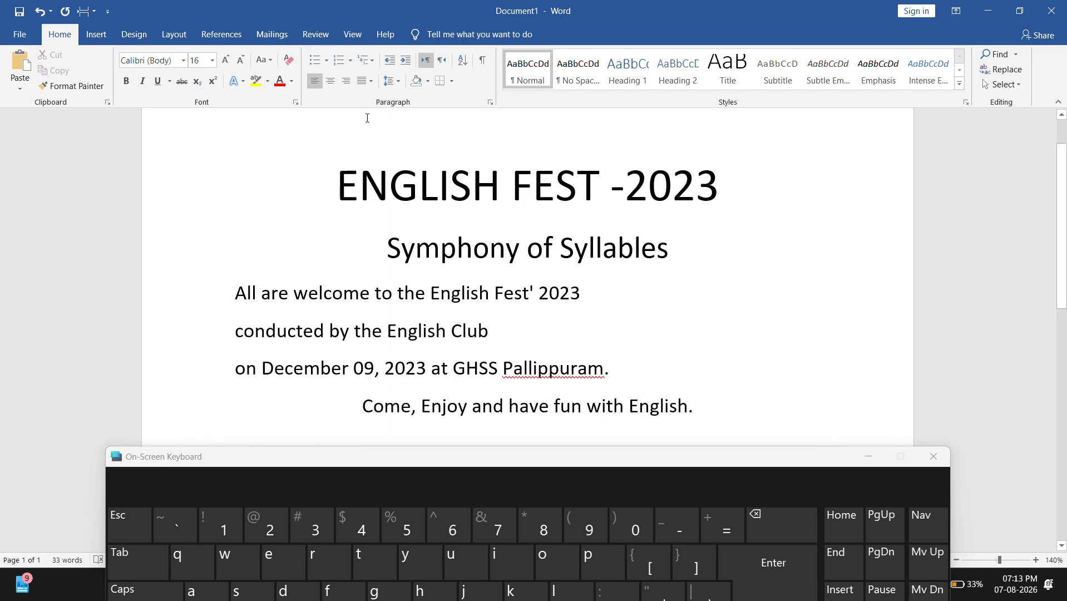
left_click(330, 81)
left_click(385, 331)
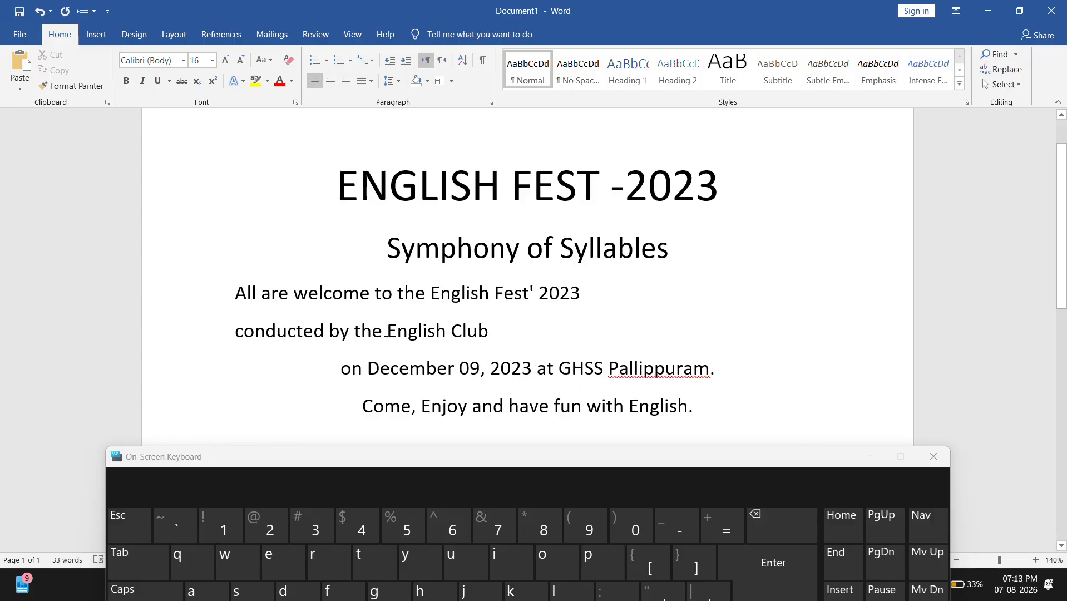
left_click(330, 80)
left_click(432, 293)
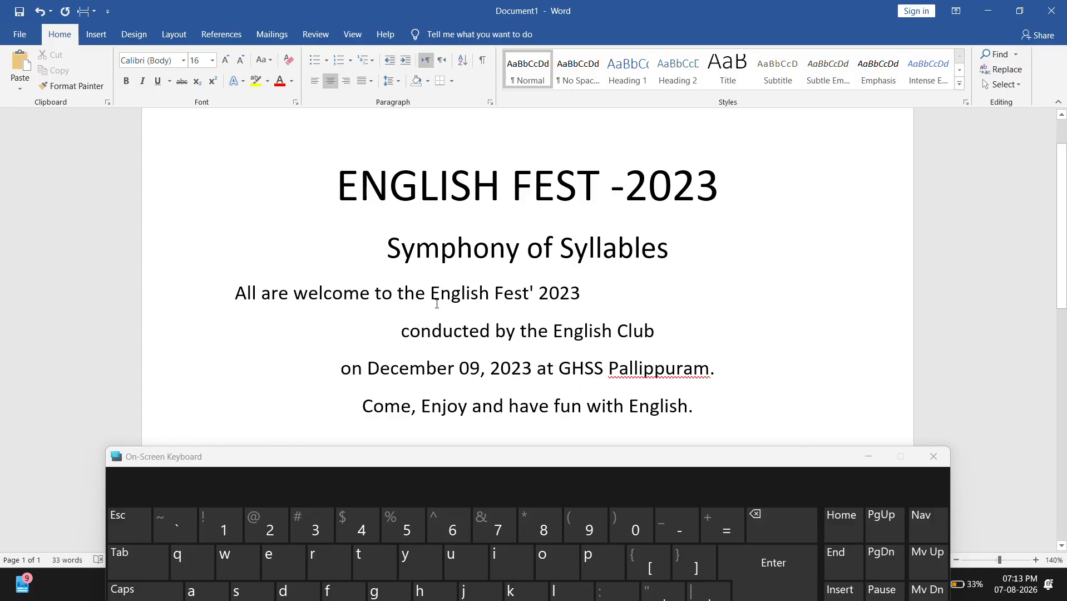
left_click(330, 81)
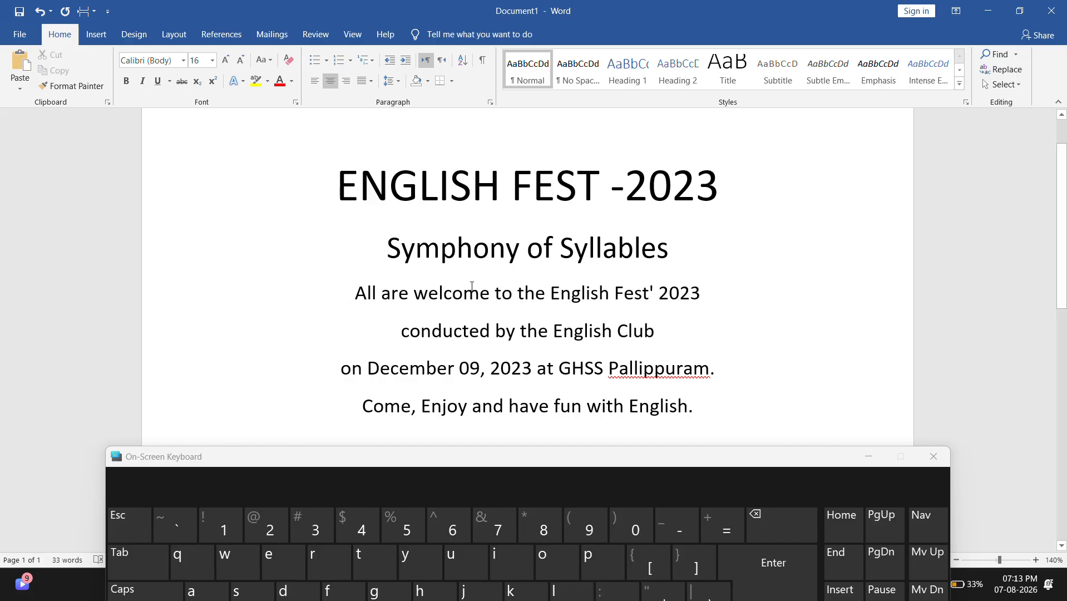
Step: Undo the centering of the four individual welcome lines
key("ctrl+z")
key("ctrl+z")
key("ctrl+z")
key("ctrl+z")
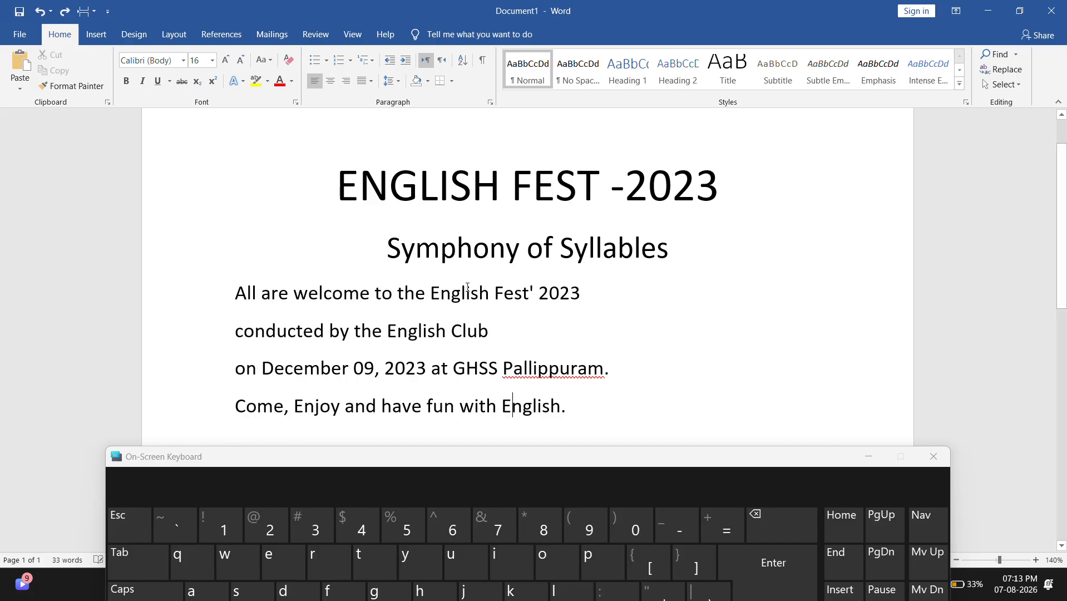
Step: Try right and left alignment on all four welcome lines together, and finish with the whole block centered
left_click_drag(578, 412, 234, 288)
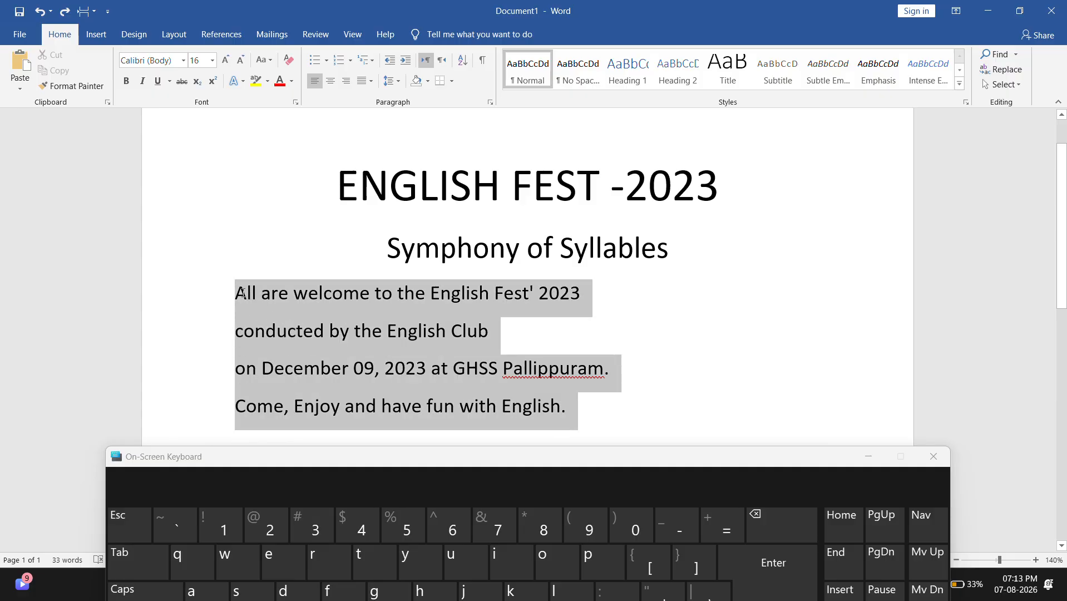
left_click(329, 83)
left_click(344, 83)
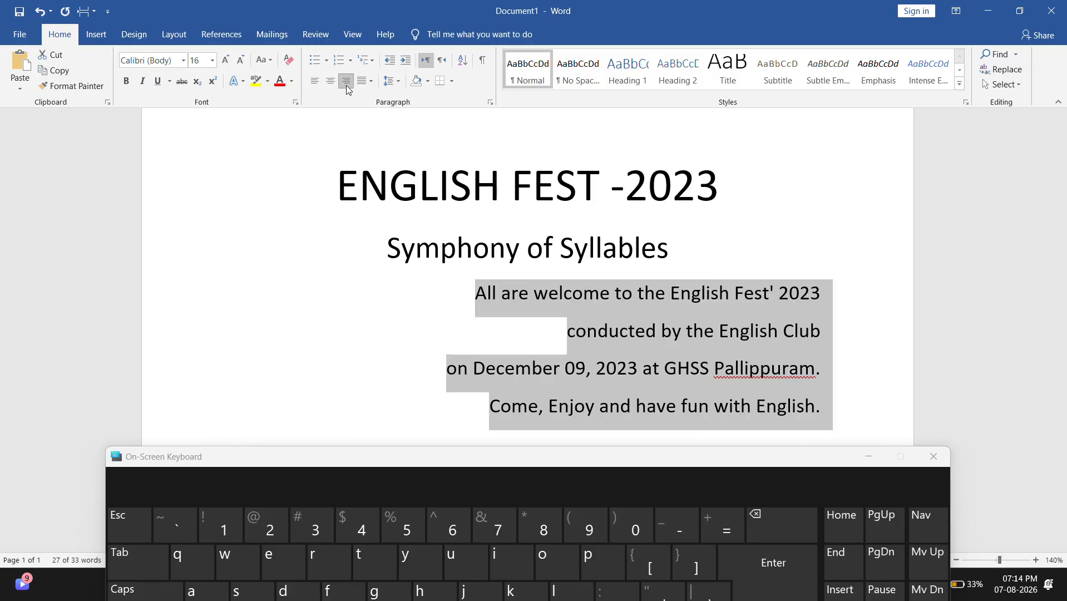
left_click(314, 81)
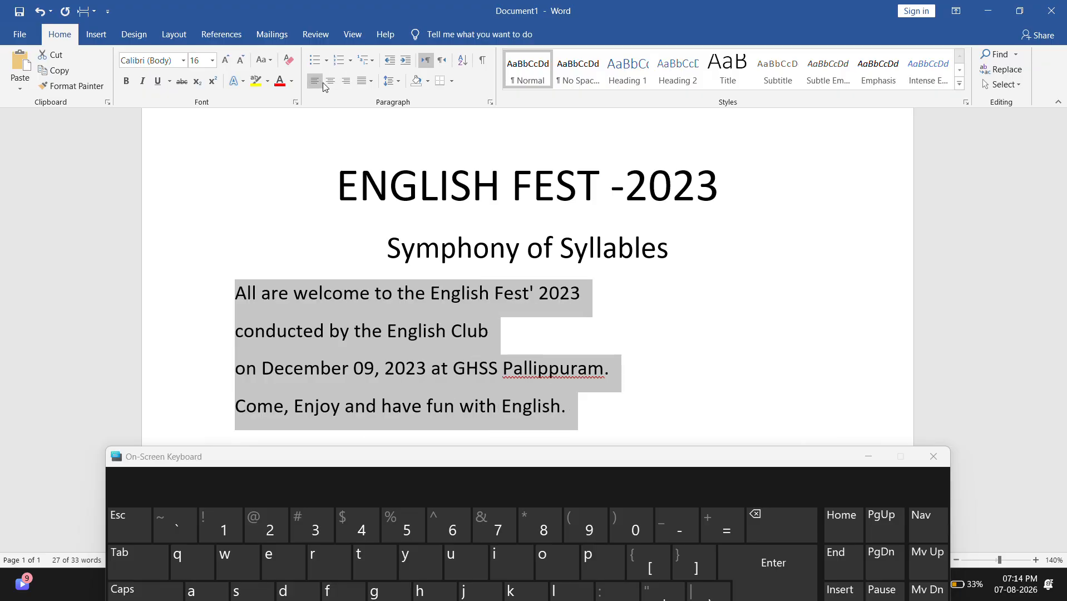
left_click(329, 82)
left_click(344, 82)
left_click(331, 81)
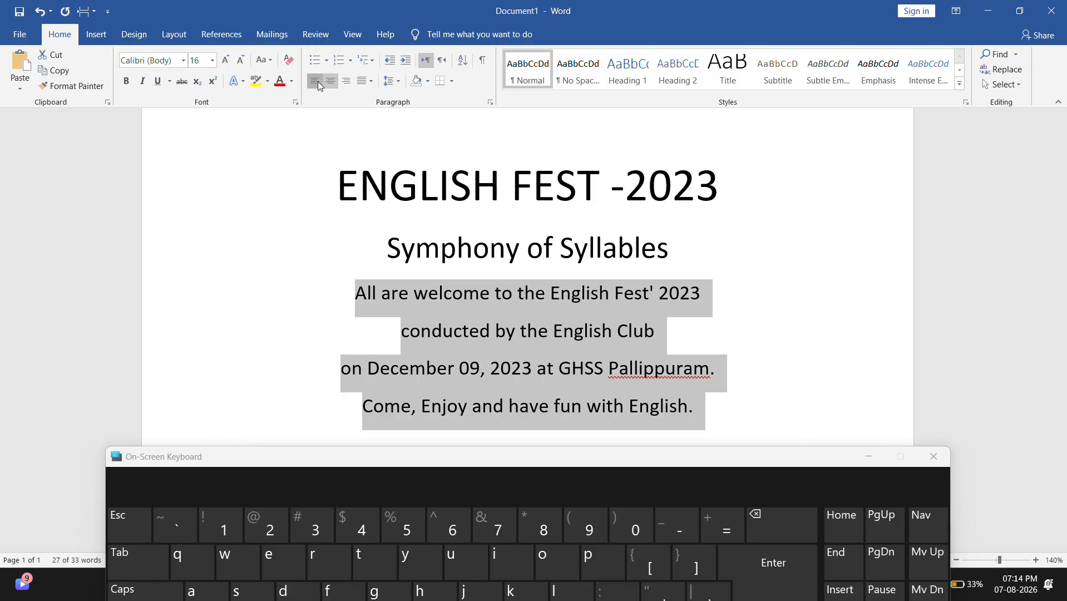
left_click(315, 81)
left_click(330, 83)
left_click(343, 81)
left_click(329, 82)
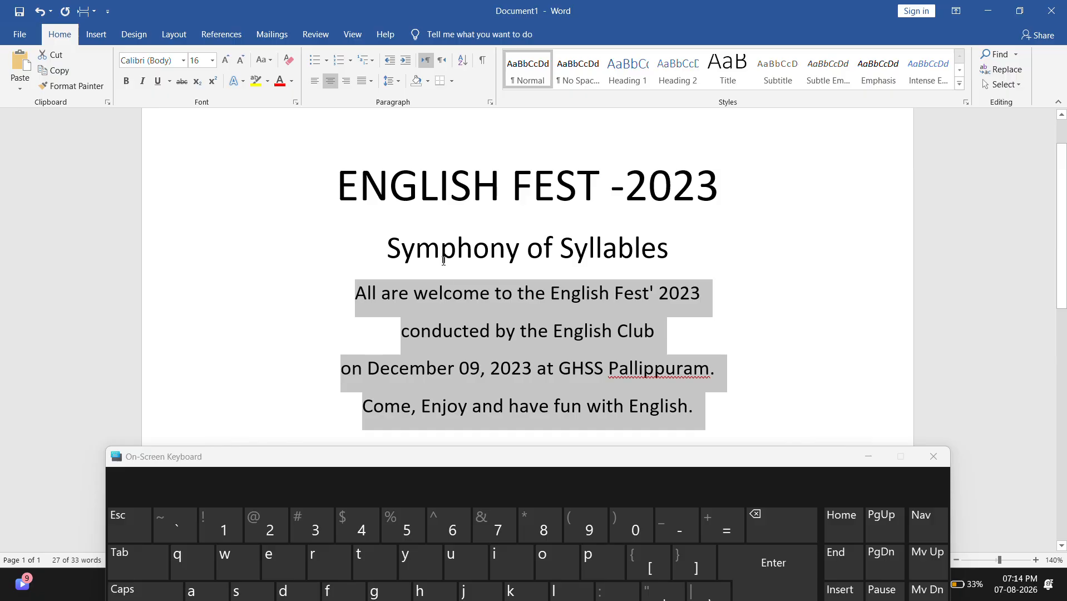
left_click(477, 306)
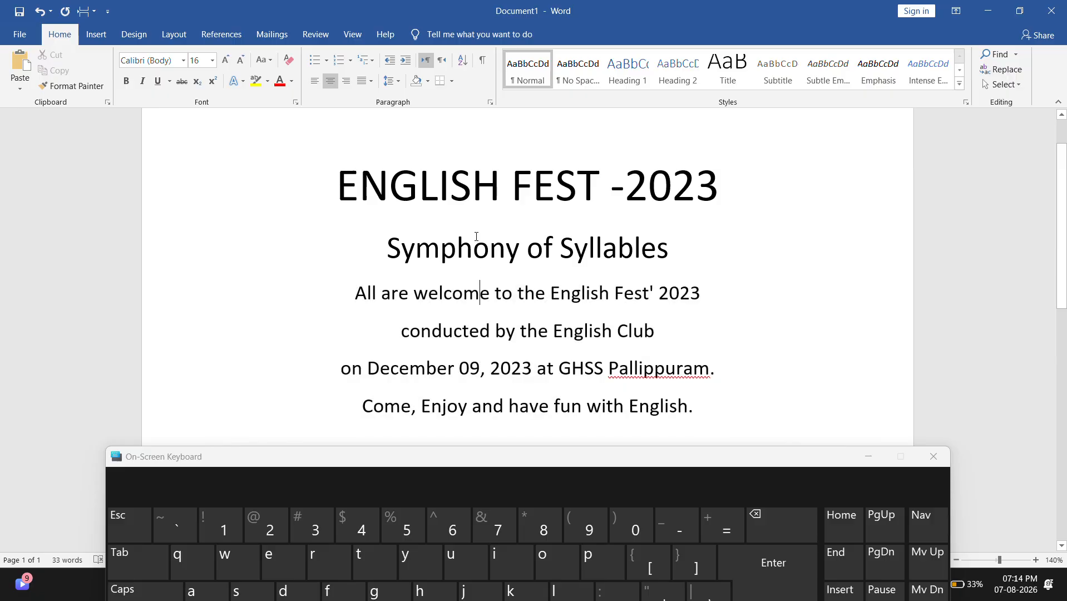
Step: Set the font colour of the whole title line "ENGLISH FEST -2023" to black
triple_click(422, 194)
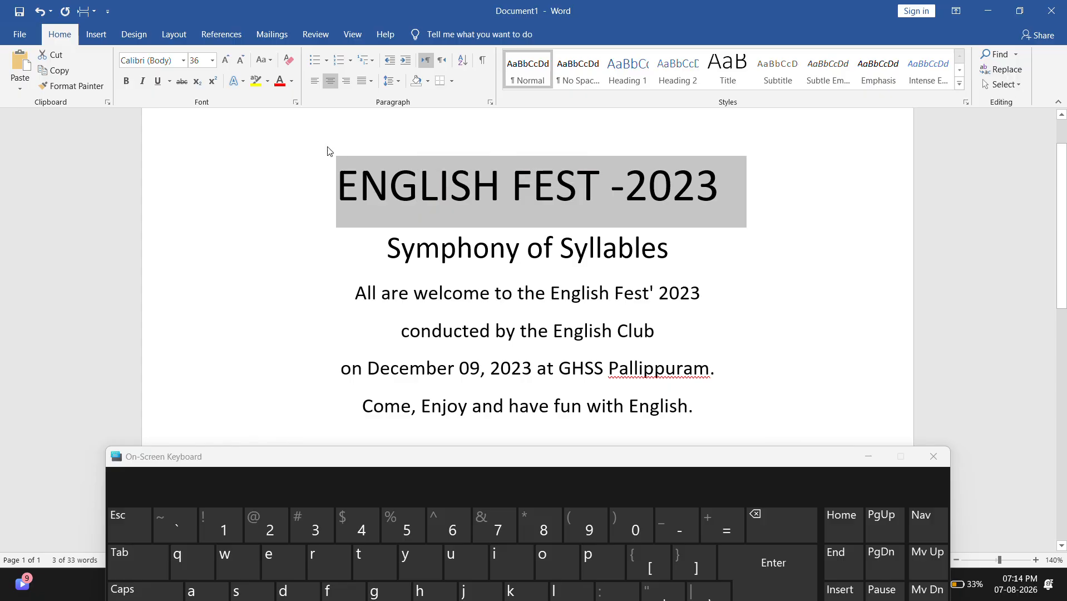
left_click(292, 83)
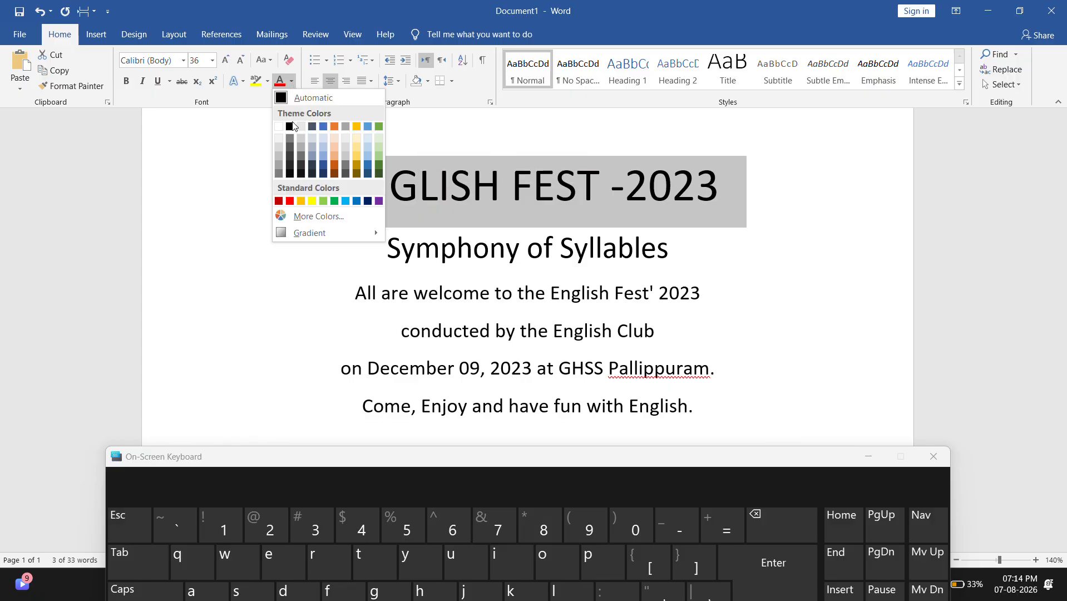
left_click(291, 126)
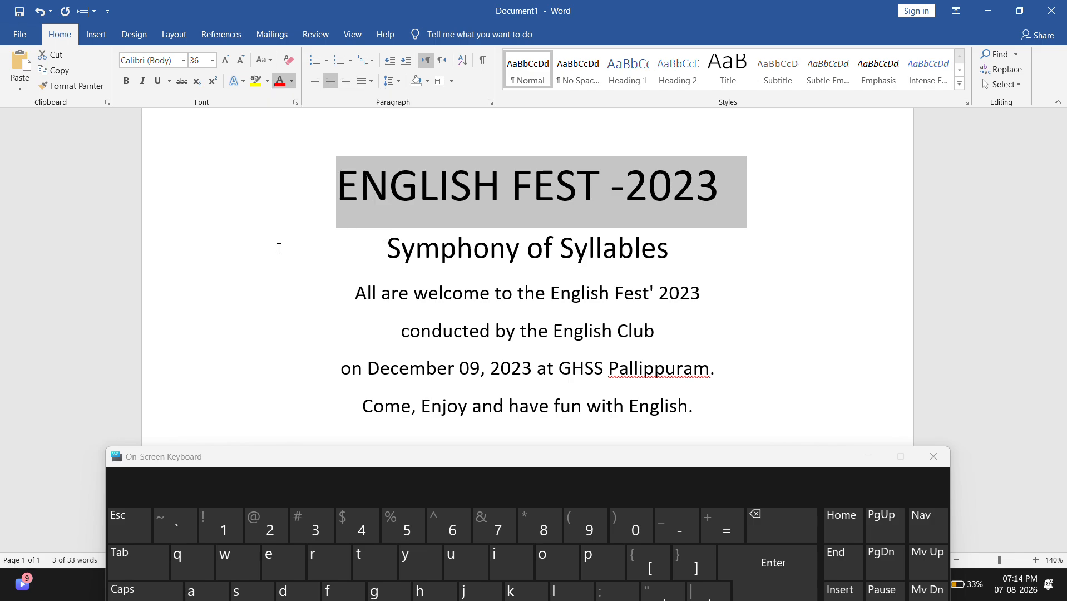
left_click(487, 199)
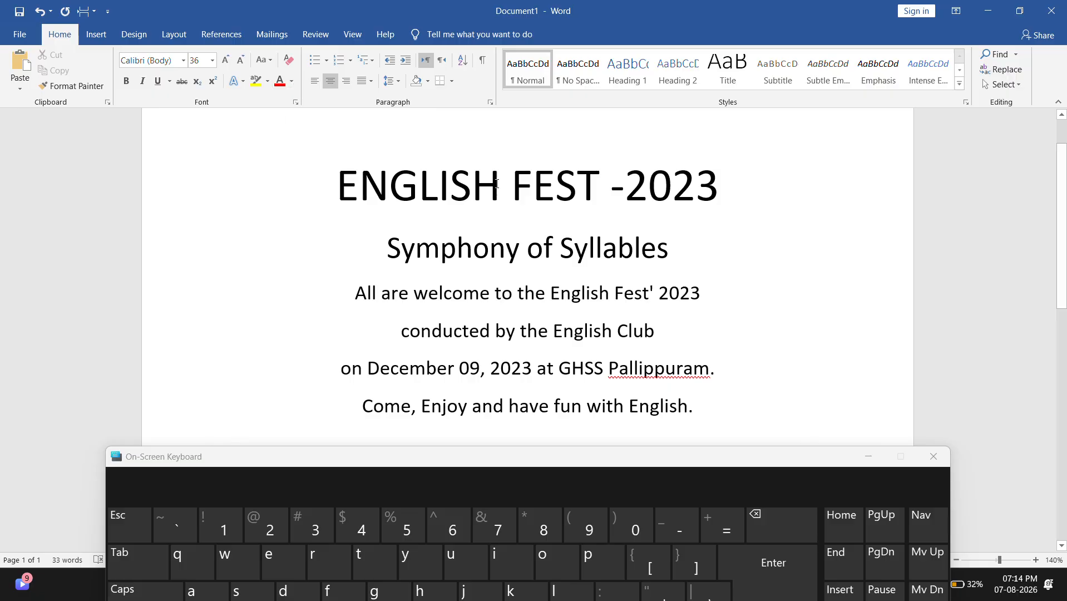
Step: Change the font colour of only the word "ENGLISH" in the title to standard green
left_click(292, 81)
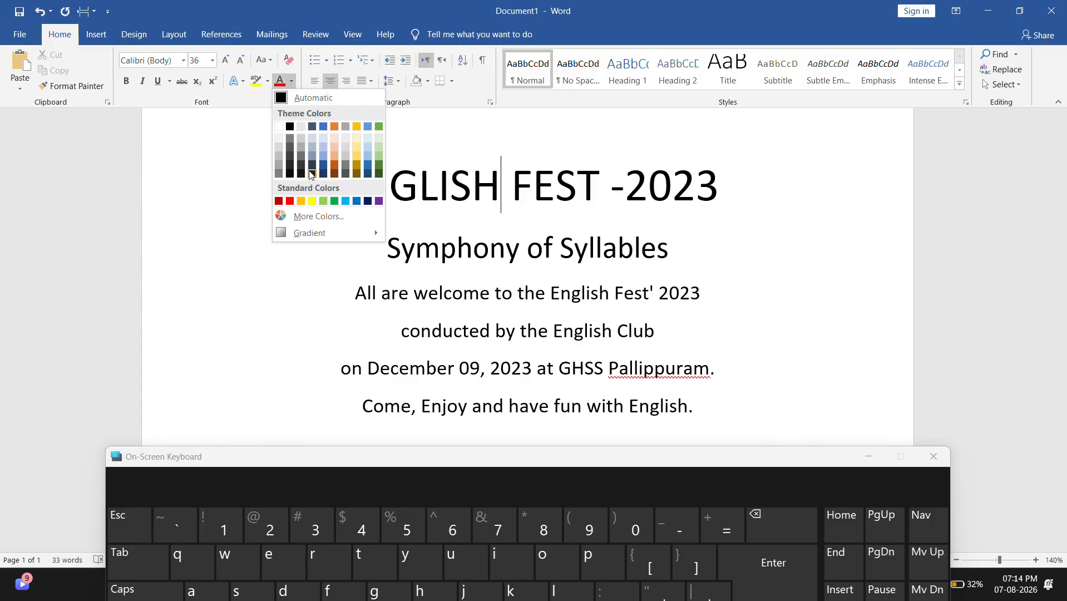
left_click(379, 174)
left_click(440, 209)
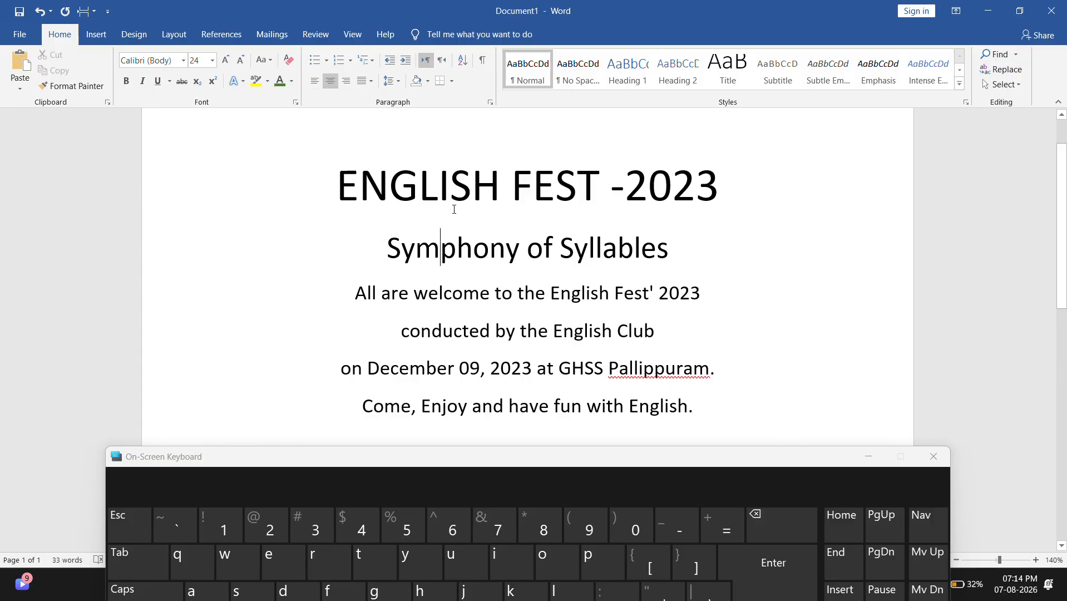
left_click_drag(502, 190, 342, 185)
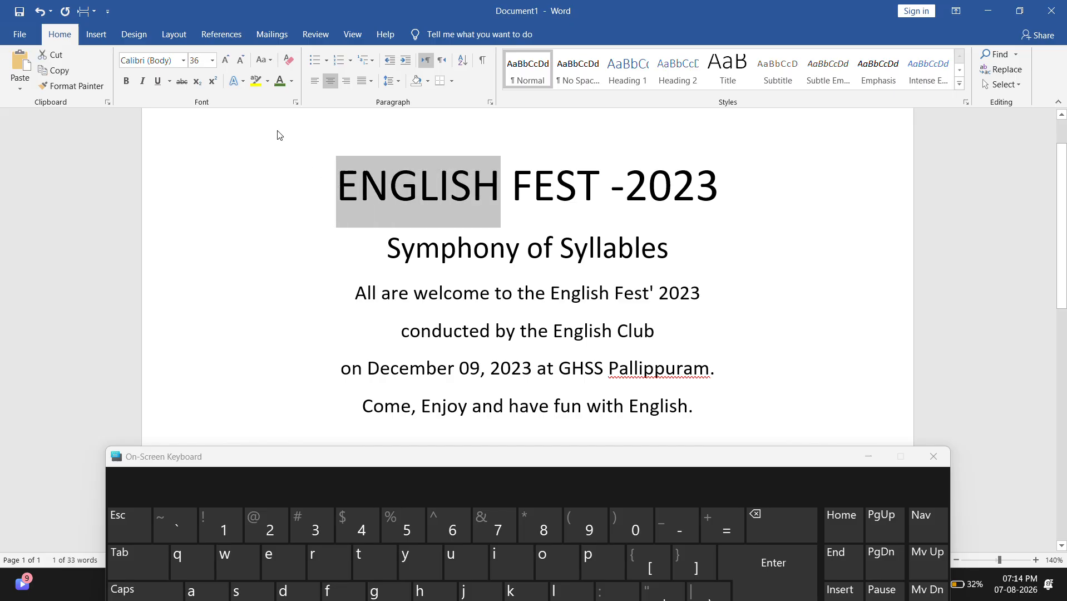
left_click(291, 81)
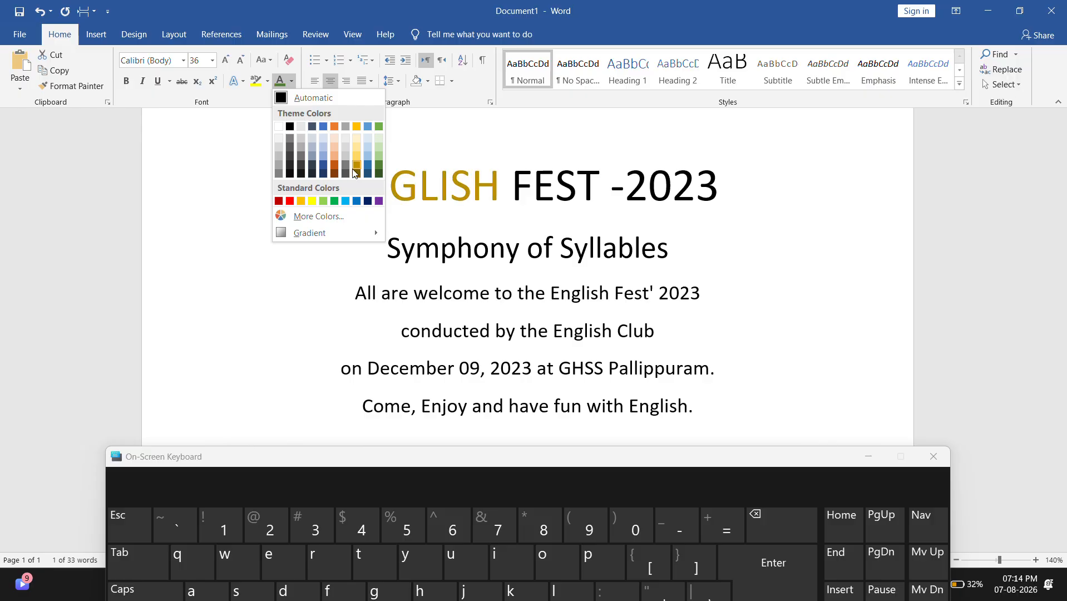
left_click(334, 201)
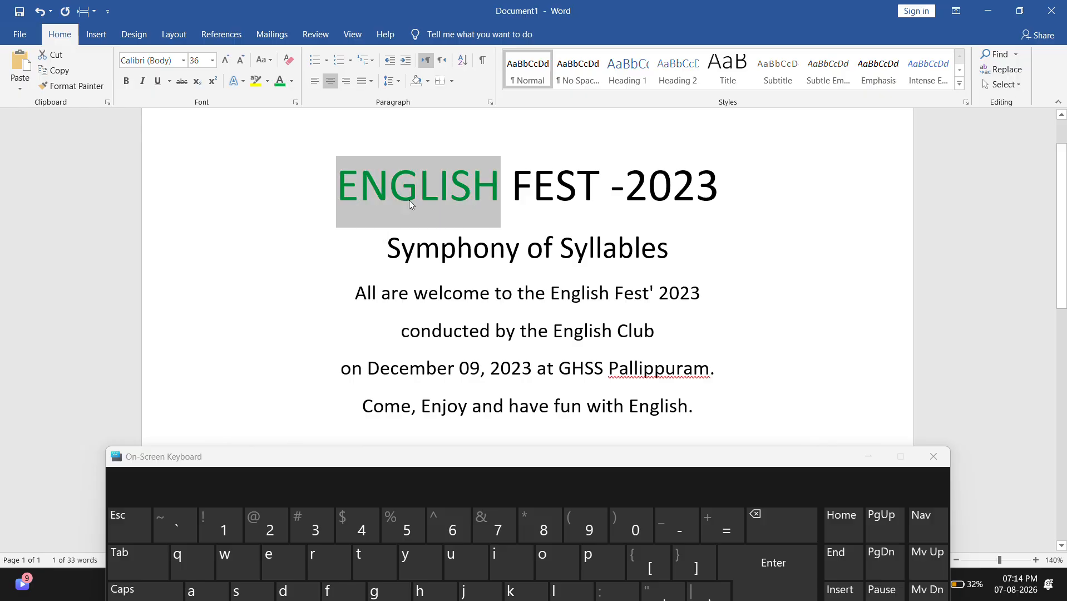
double_click(439, 195)
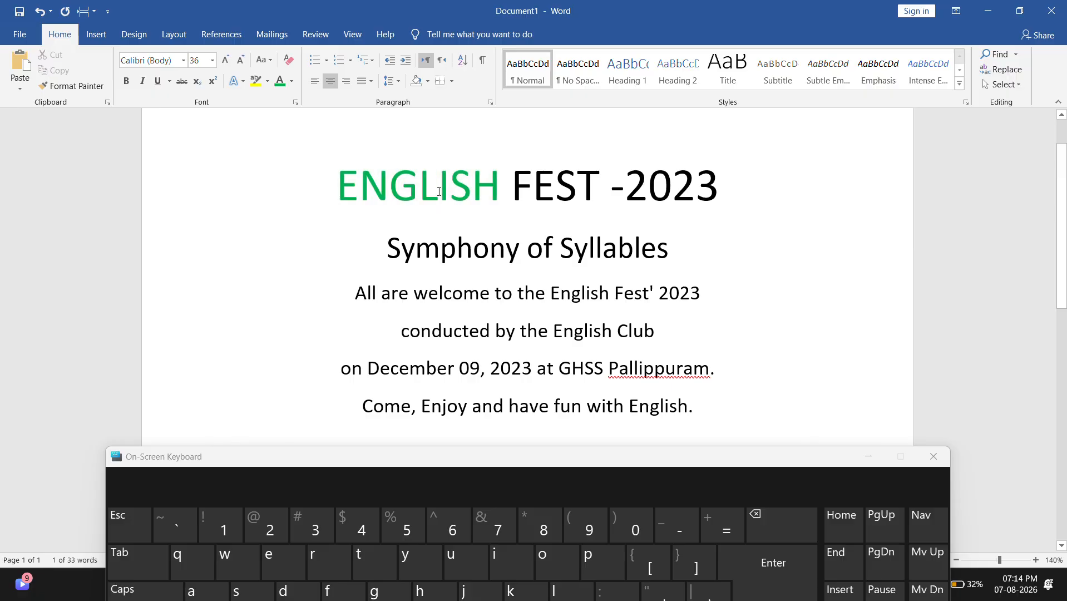
Step: Recolour the entire title line "ENGLISH FEST -2023" with the darkest blue theme shade
triple_click(429, 190)
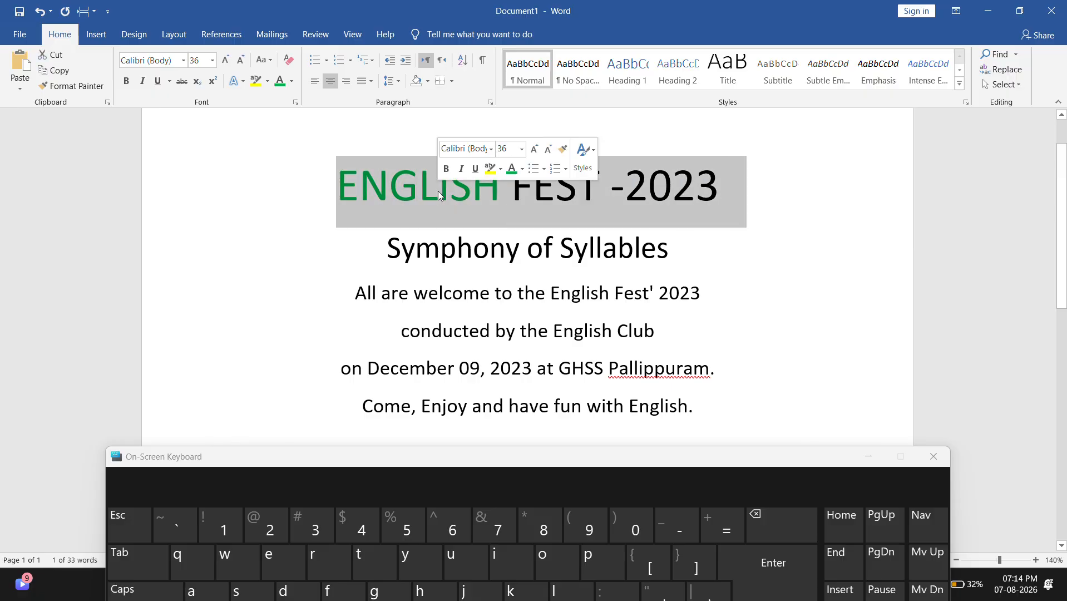
left_click(292, 82)
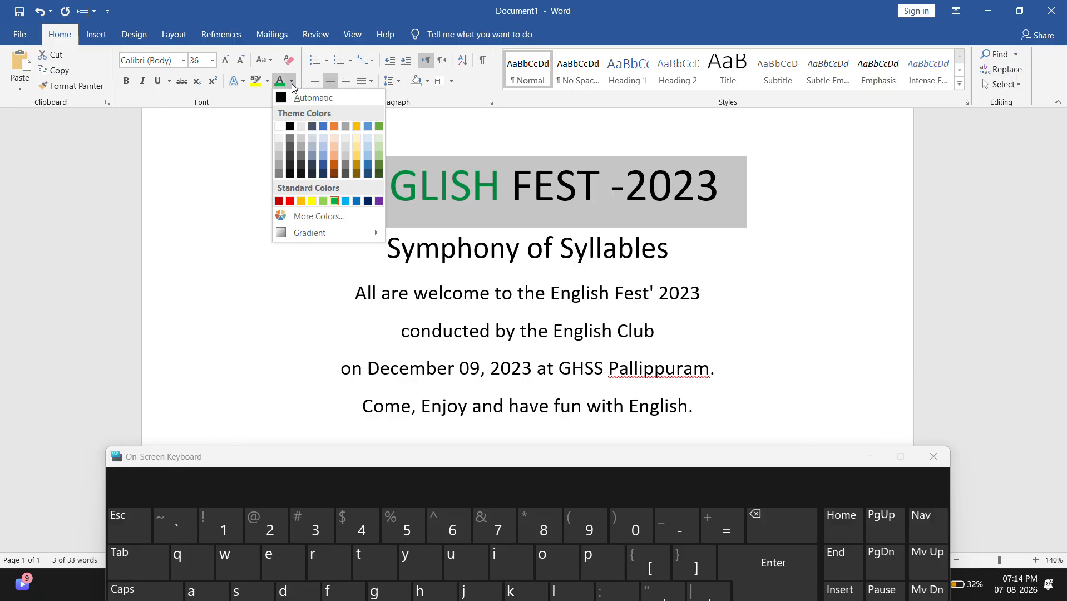
left_click(324, 169)
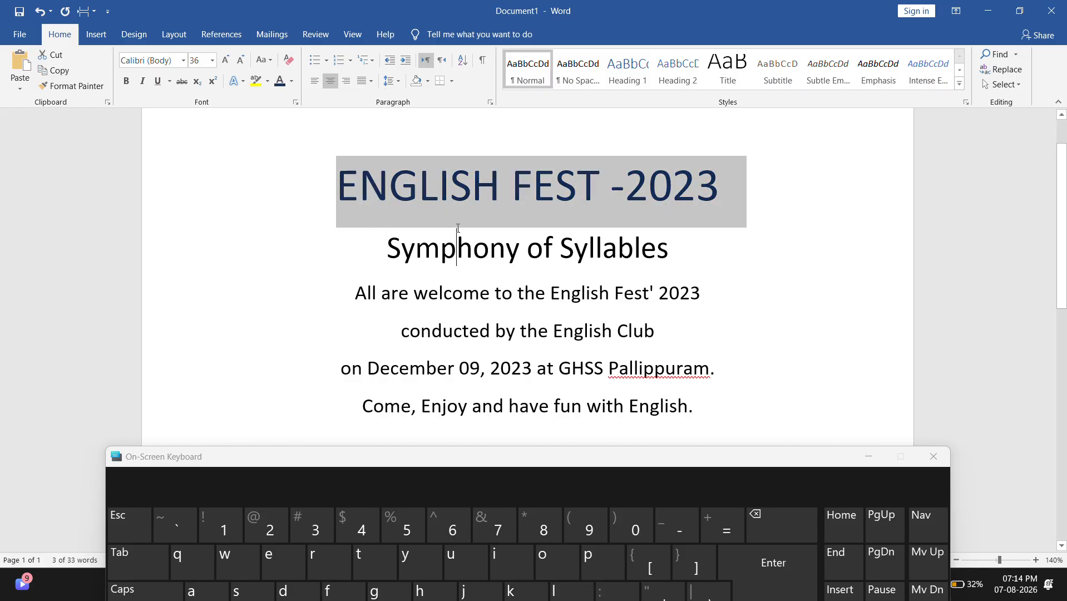
Step: Set the font colour of the subtitle "Symphony of Syllables" to the standard dark blue
left_click(458, 247)
triple_click(487, 253)
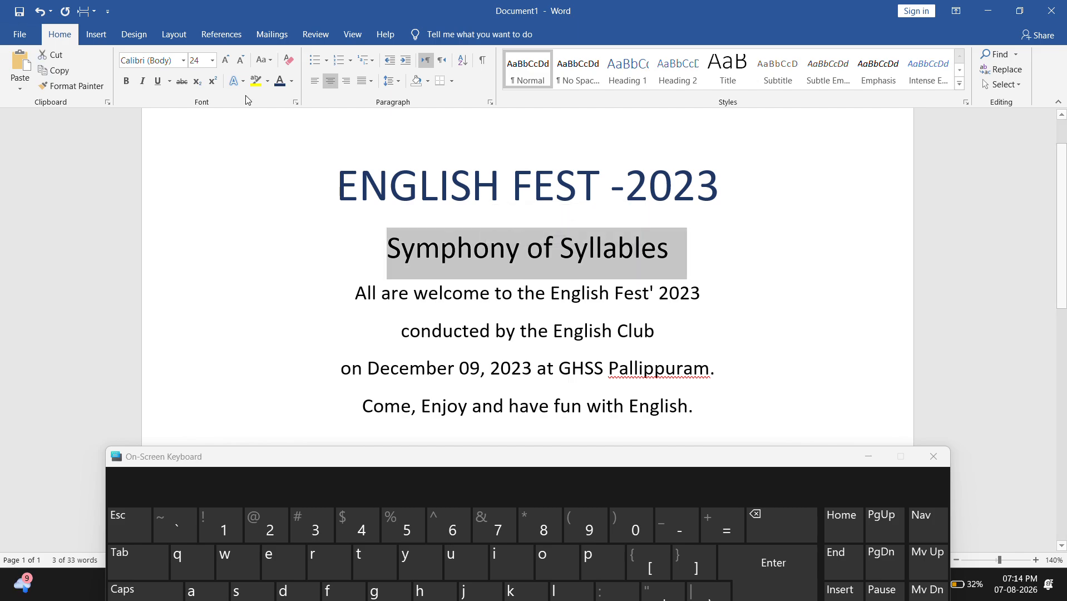
left_click(292, 81)
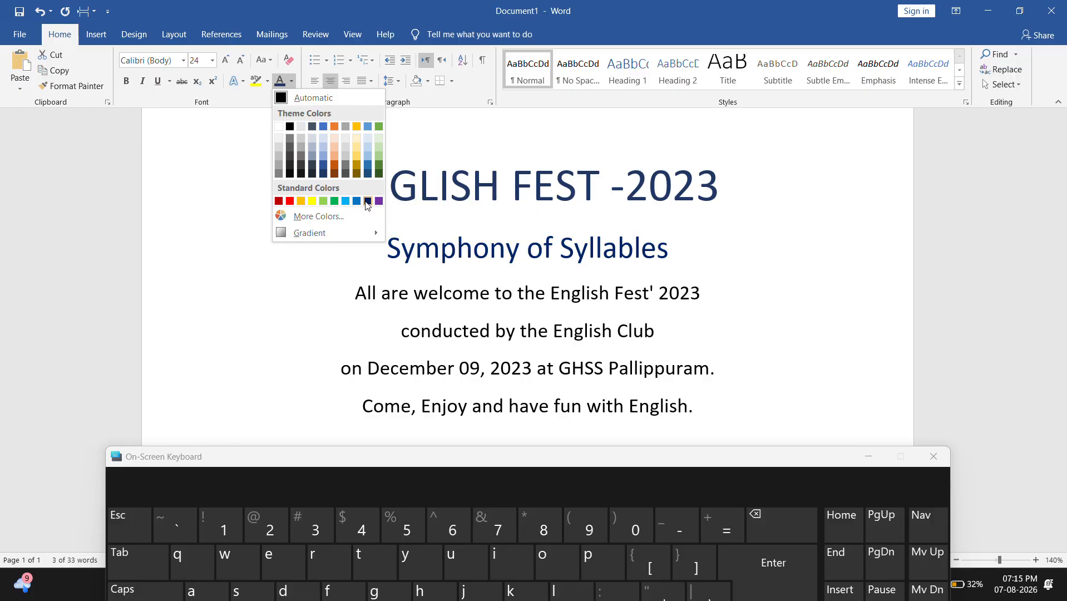
left_click(368, 202)
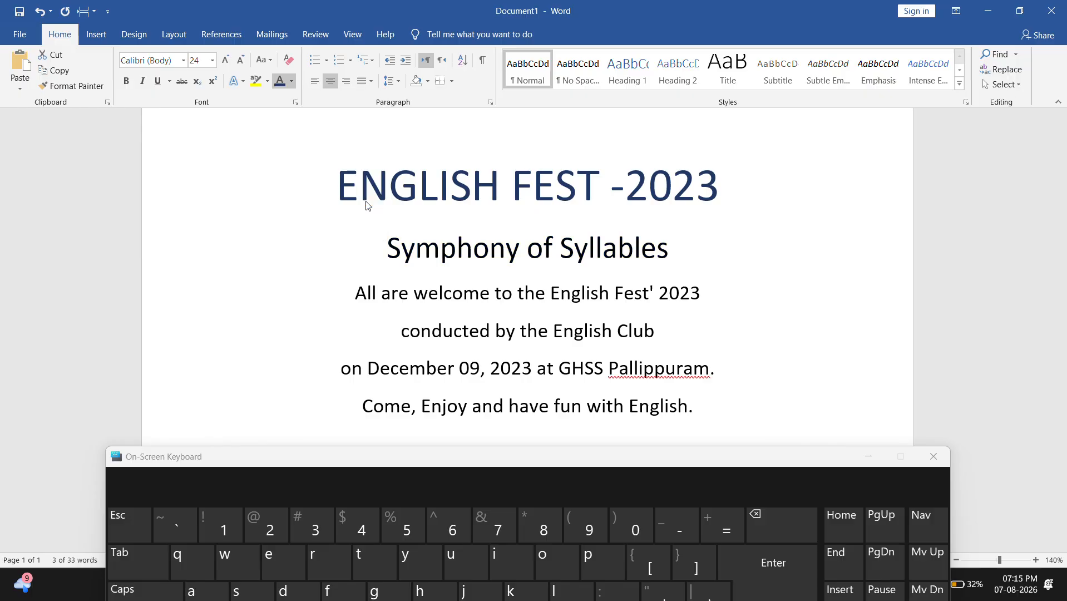
left_click(474, 247)
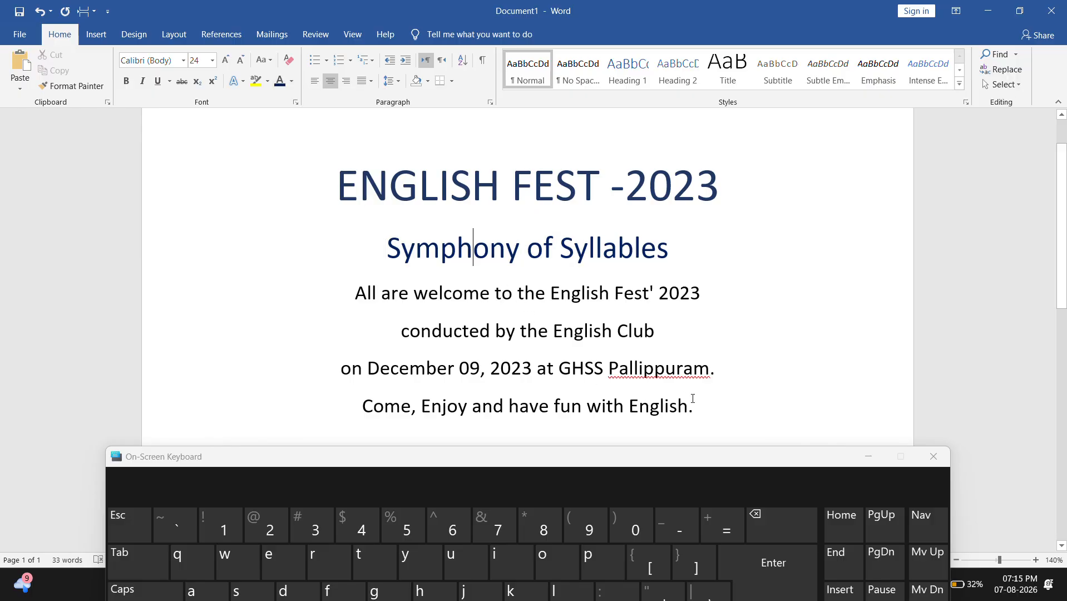
Step: Change the font colour of all four welcome lines below the subtitle to red
left_click_drag(698, 405, 354, 291)
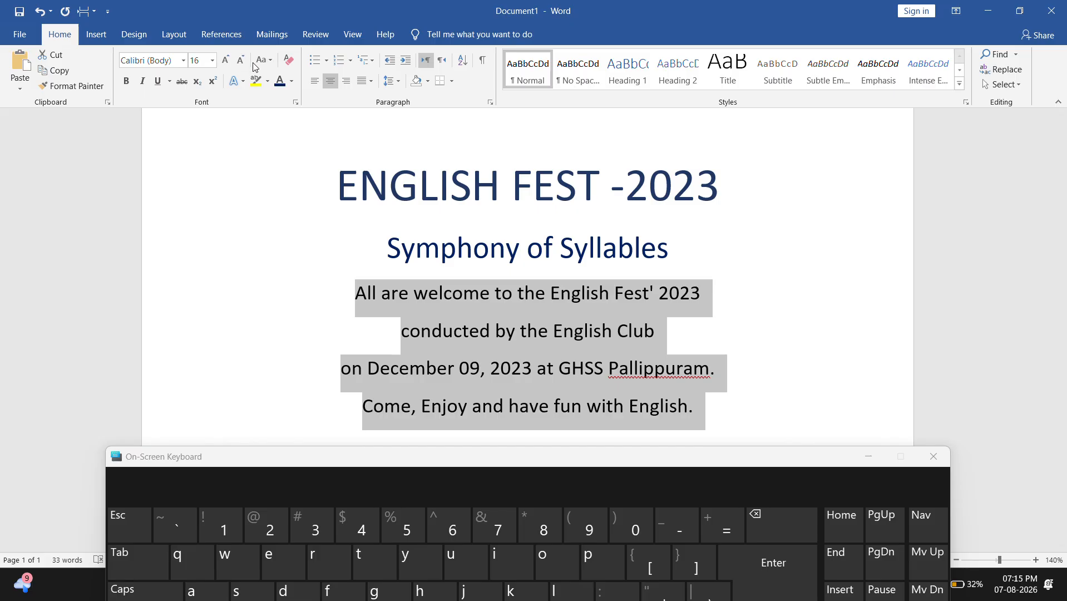
left_click(291, 81)
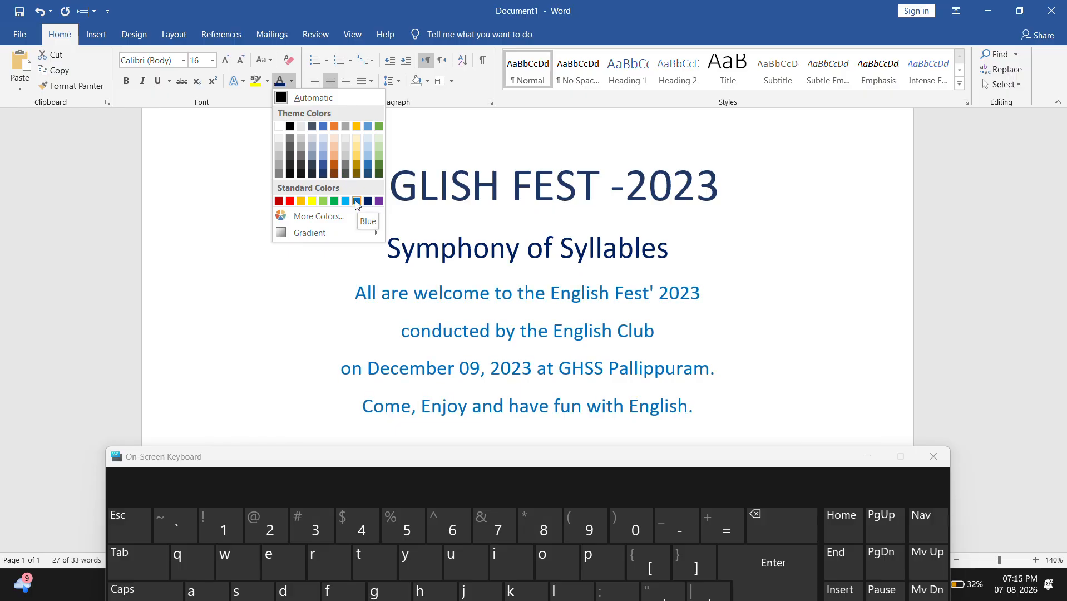
left_click(279, 201)
left_click(480, 336)
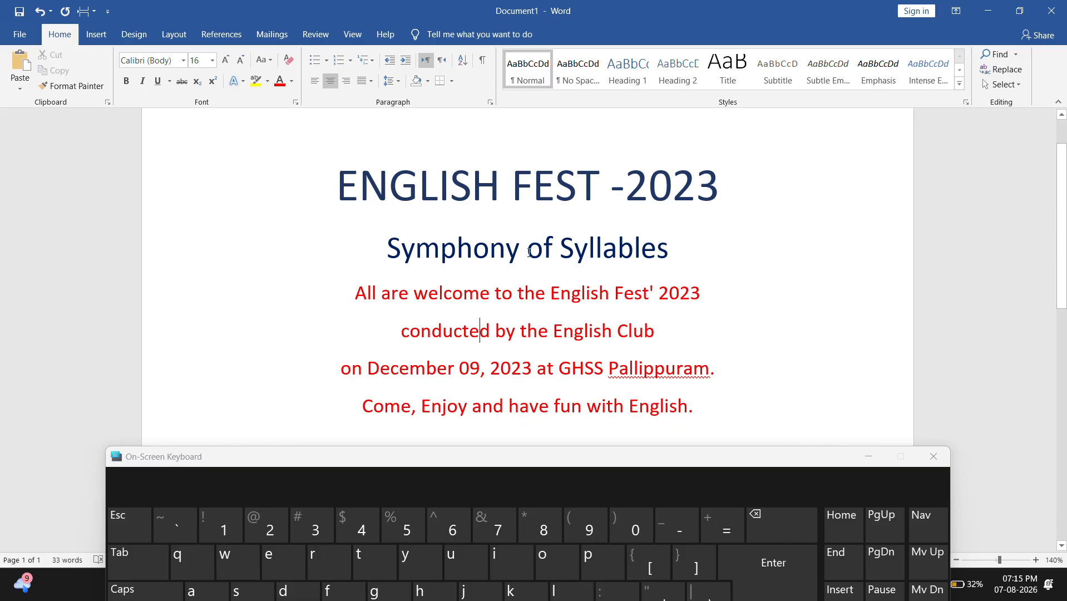
Step: Try font size 72 on the word "of" in the subtitle, and undo the size change
left_click_drag(528, 253, 552, 258)
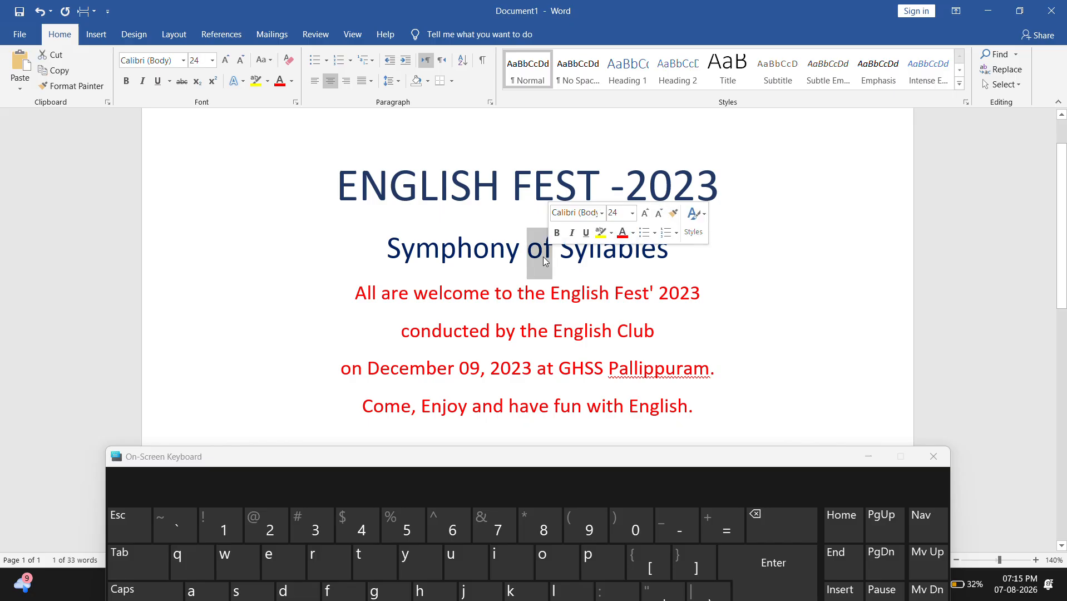
left_click(544, 257)
left_click_drag(528, 255, 552, 257)
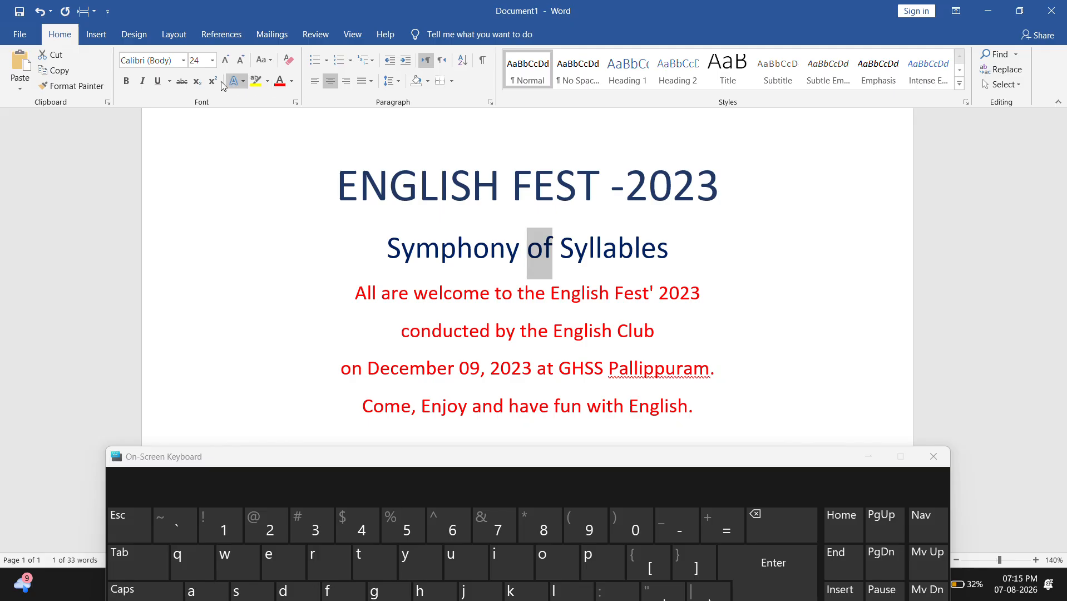
left_click(289, 82)
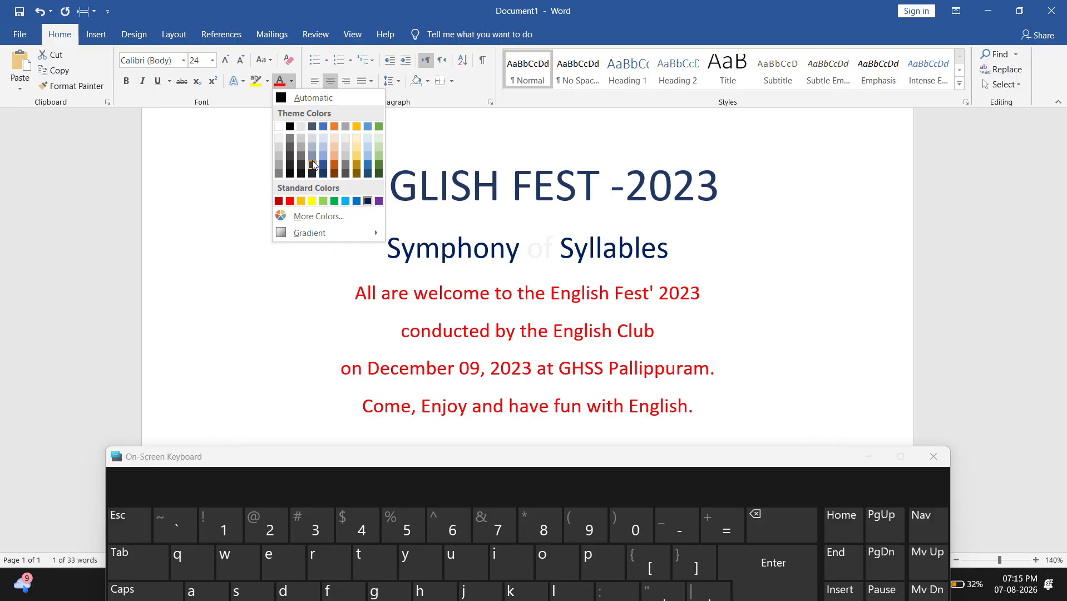
left_click(212, 61)
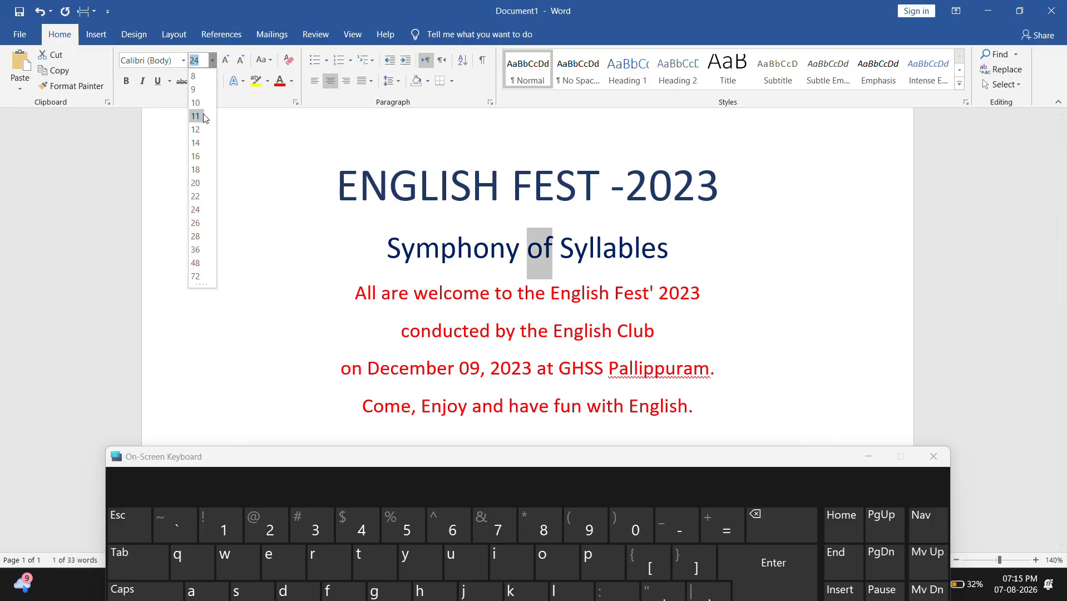
left_click(196, 277)
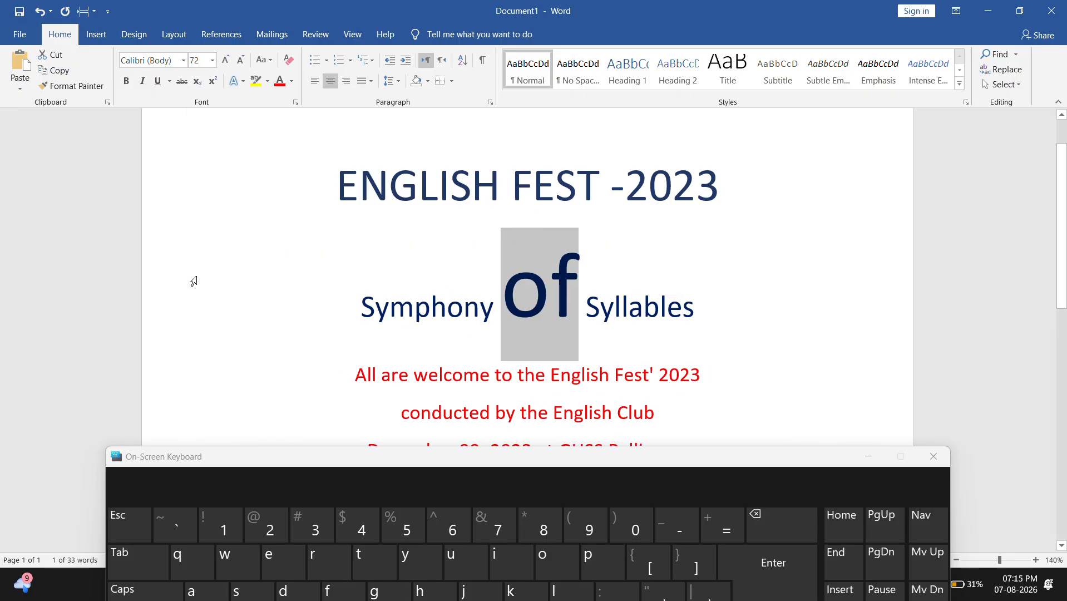
key("ctrl+z")
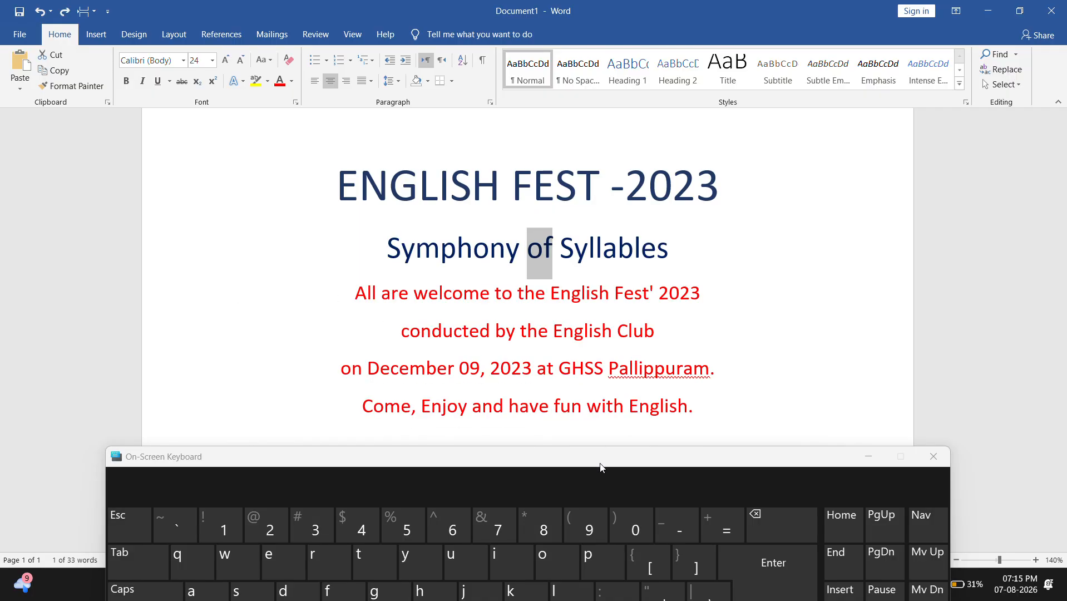
Step: Raise the On-Screen Keyboard to toggle its Ctrl key on and off, and lower it again over the bottom part of the page
left_click_drag(601, 465, 594, 222)
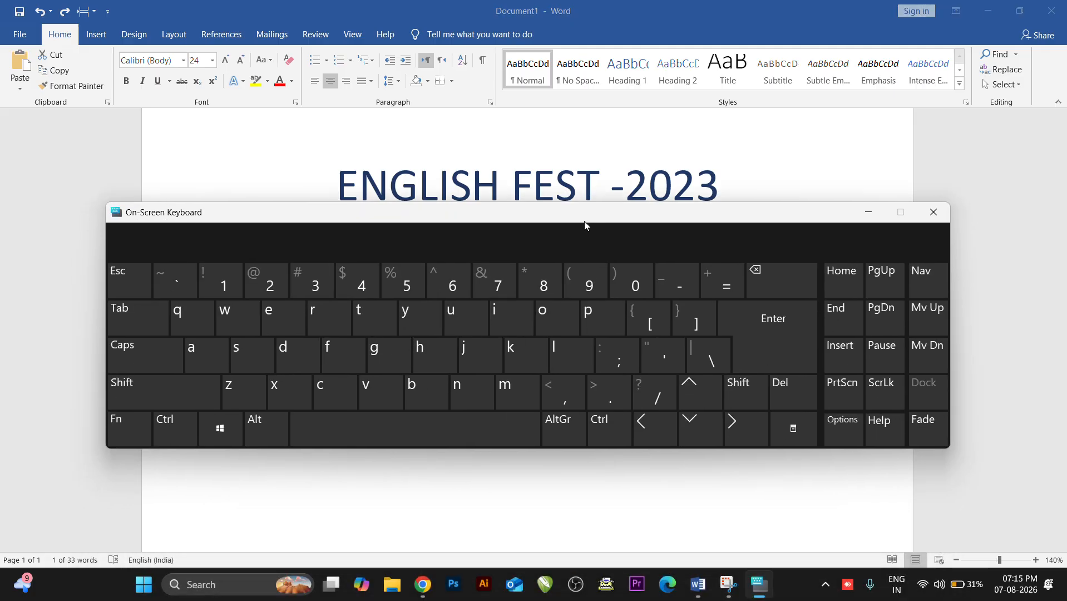
left_click(155, 417)
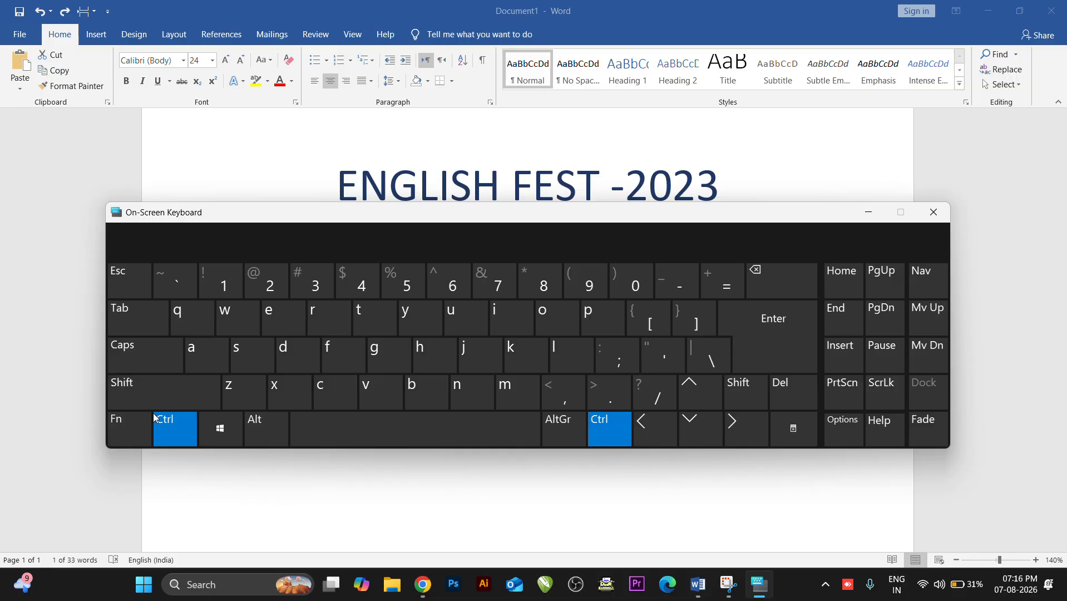
left_click(154, 418)
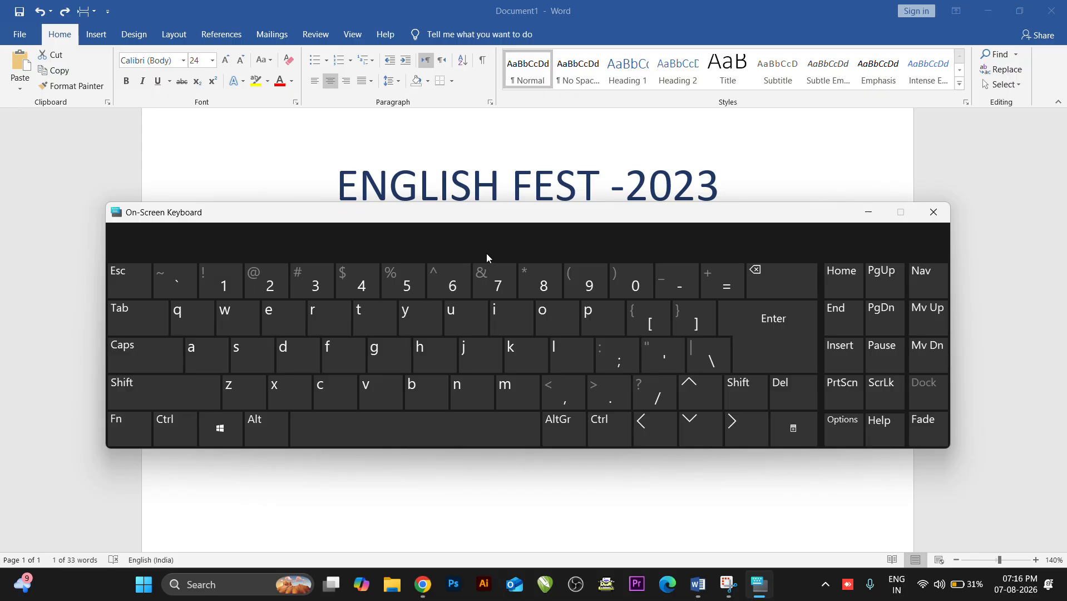
left_click_drag(523, 224, 513, 415)
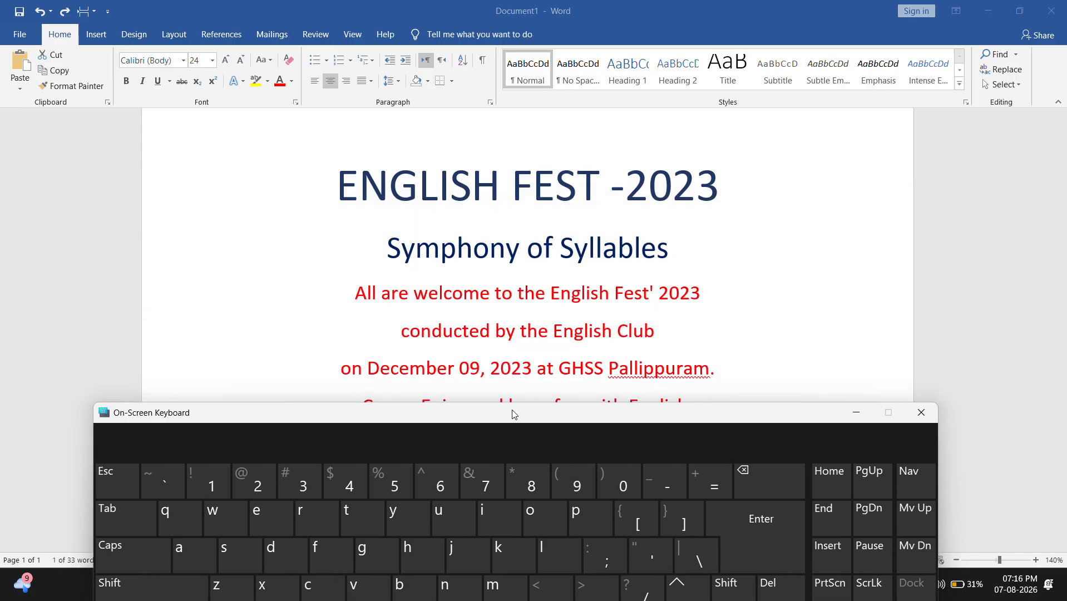
Step: Apply and remove underline, and likewise italic, on the word "welcome" in the first welcome line
left_click(418, 295)
double_click(418, 295)
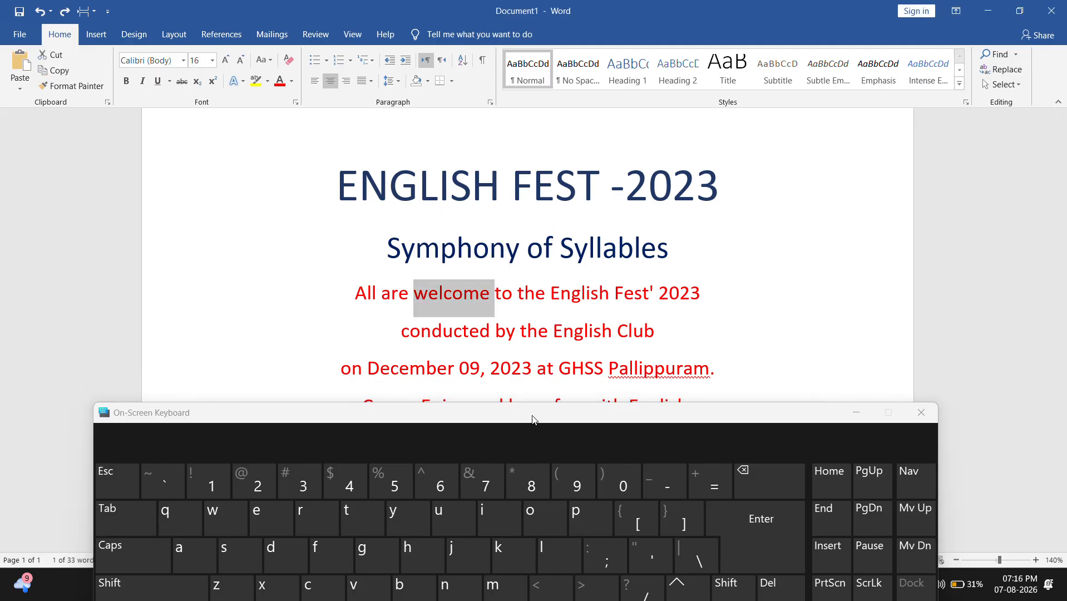
left_click(158, 83)
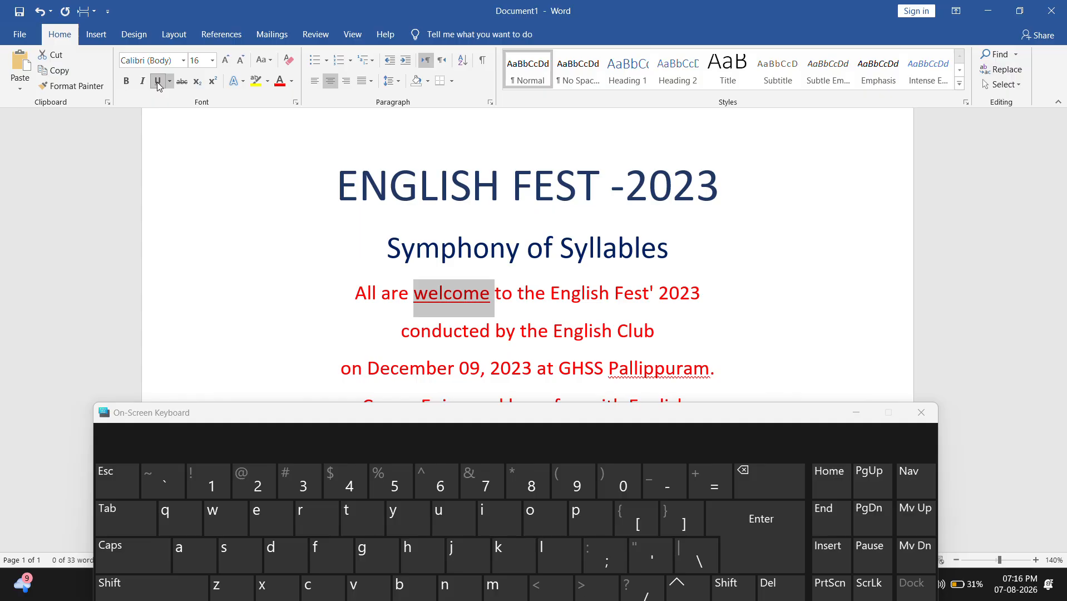
left_click(158, 84)
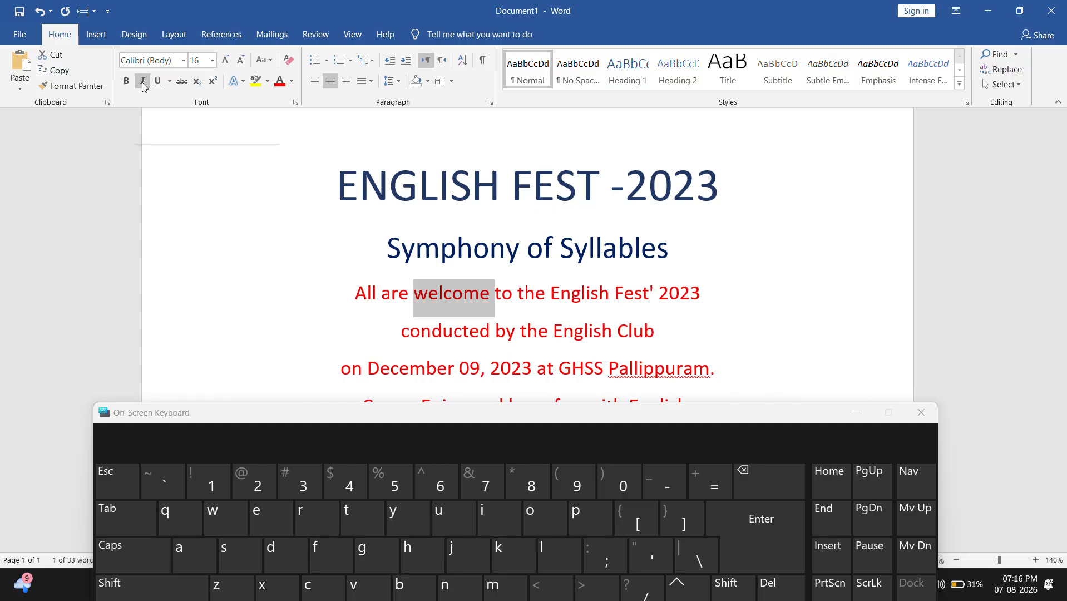
left_click(143, 82)
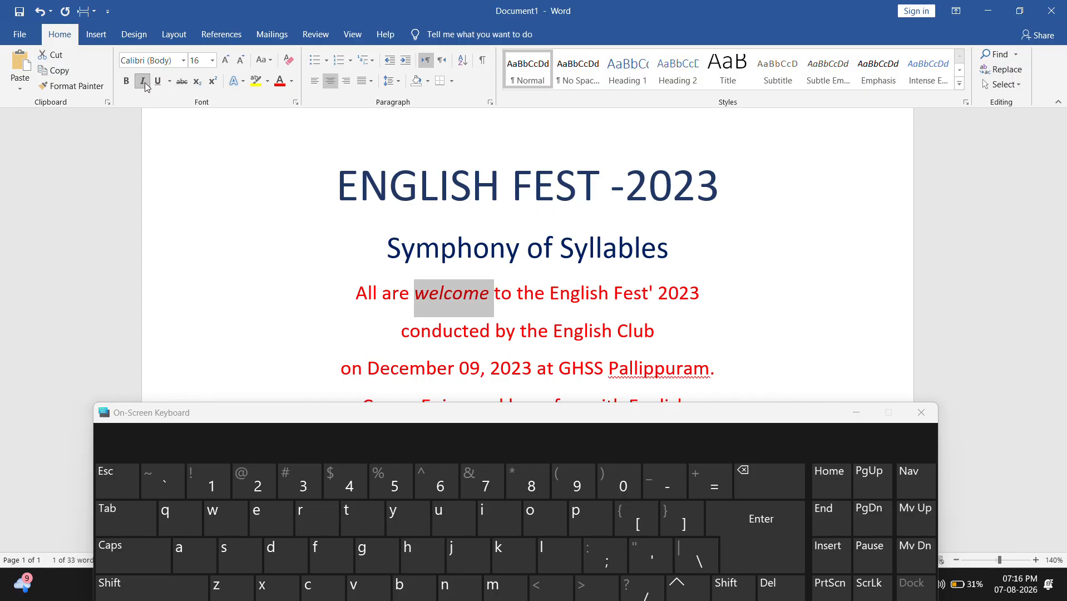
left_click(144, 82)
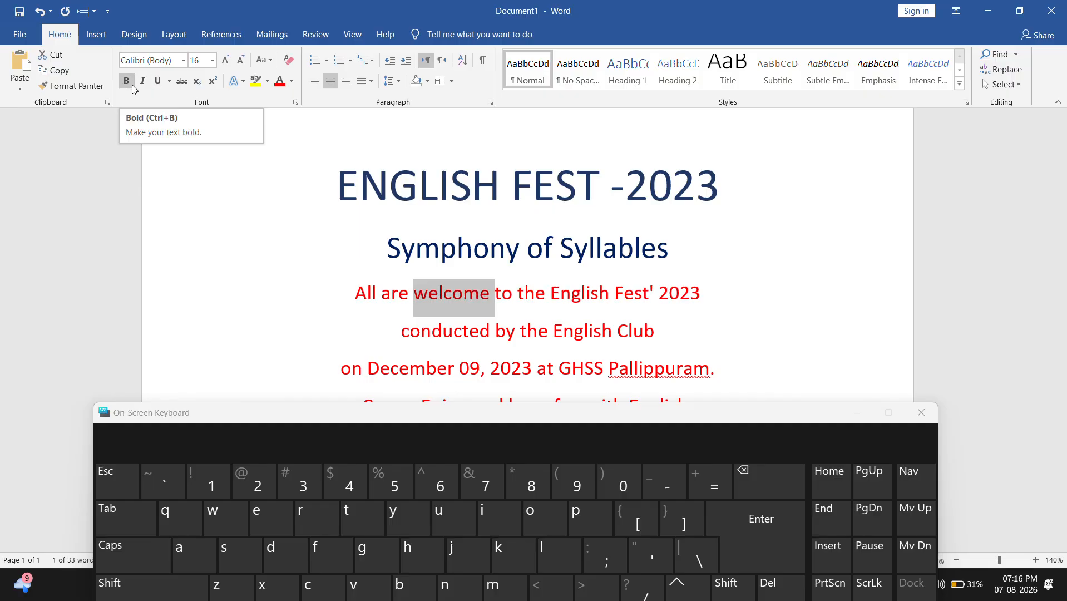
Step: Apply and remove bold, and likewise strikethrough, on the words "All are" at the start of the first welcome line
left_click_drag(409, 299, 356, 296)
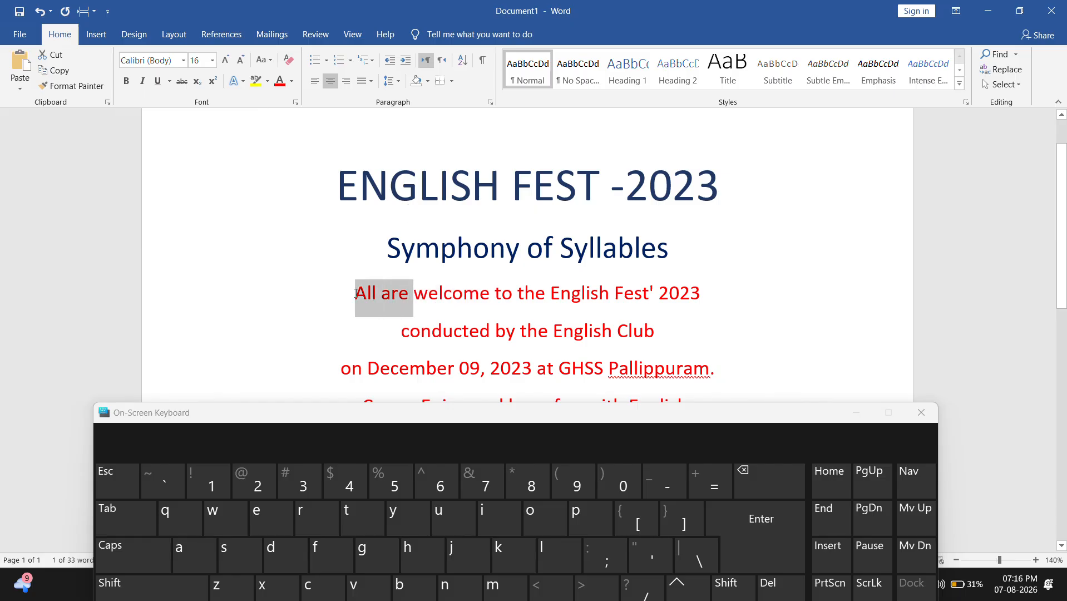
left_click(127, 82)
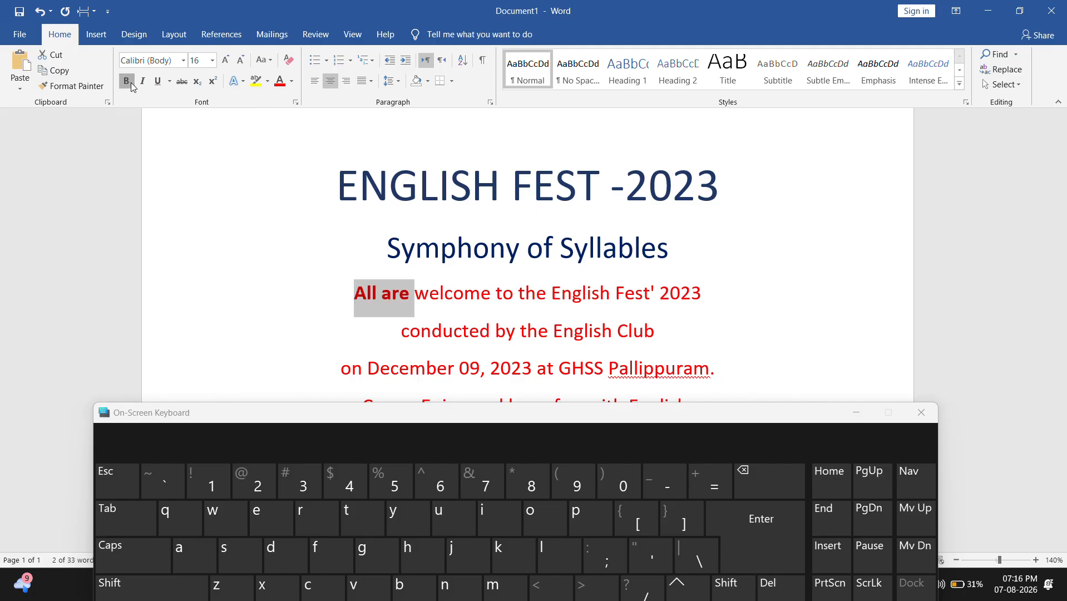
left_click(132, 83)
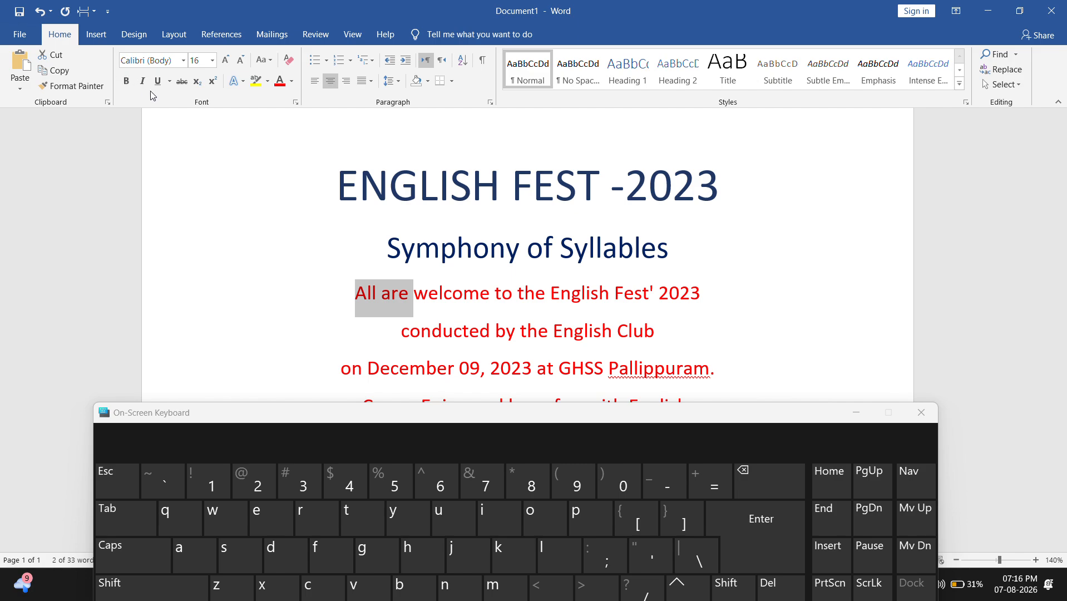
left_click(182, 82)
left_click(182, 83)
left_click(610, 294)
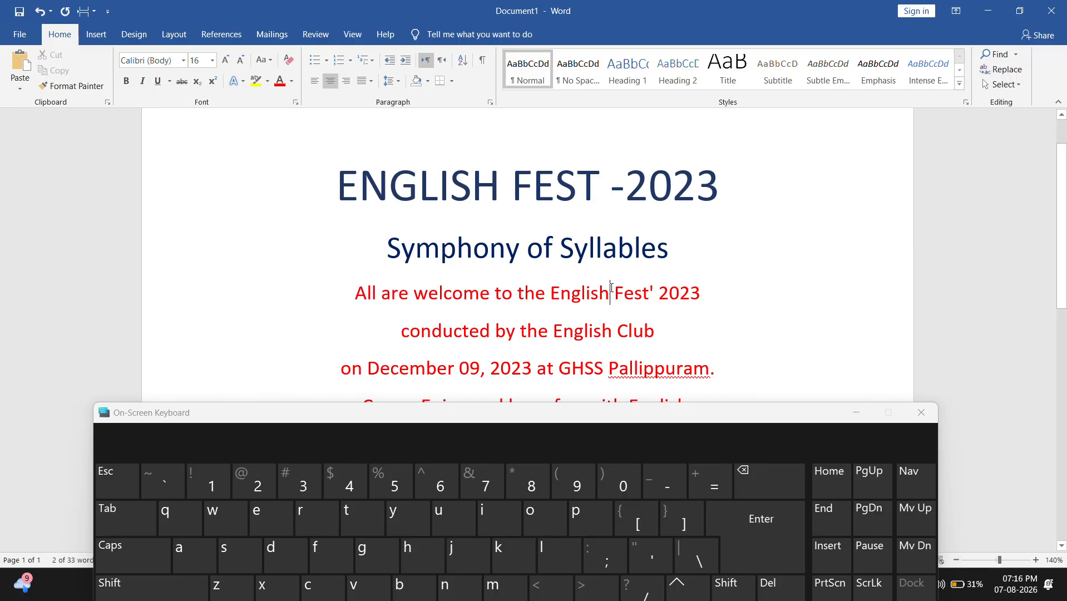
Step: Apply and remove superscript, and likewise subscript, on the digits "23" of the year ending the first welcome line
left_click_drag(681, 296, 700, 296)
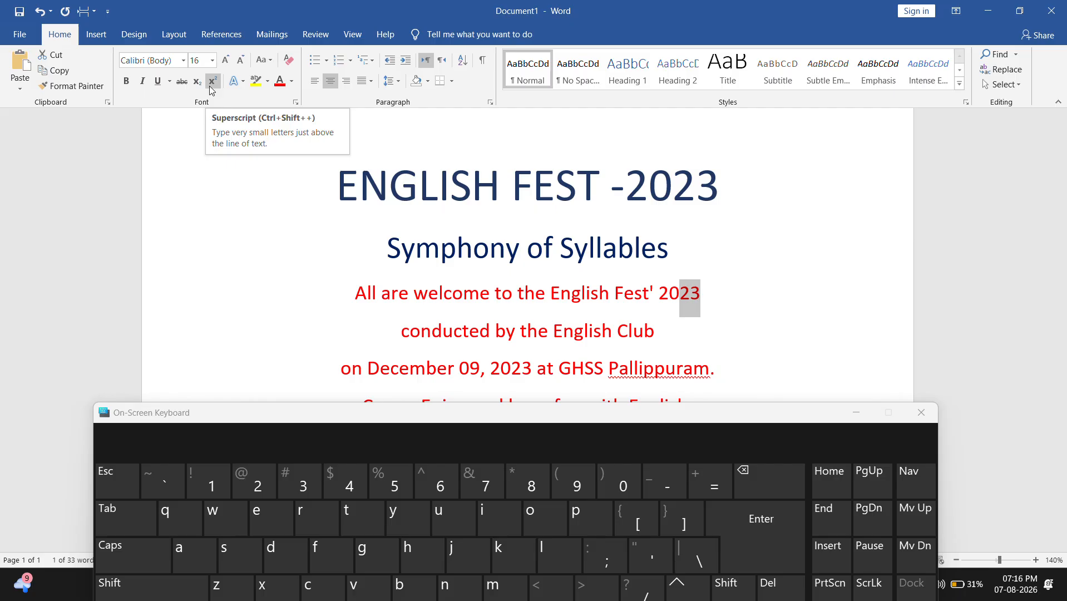
left_click(211, 88)
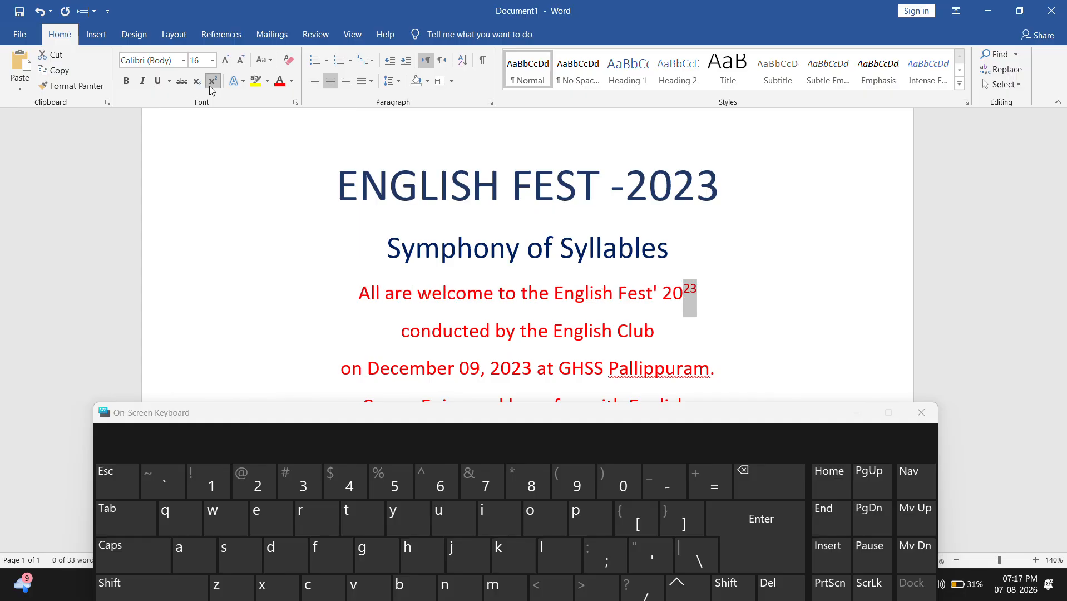
left_click(210, 89)
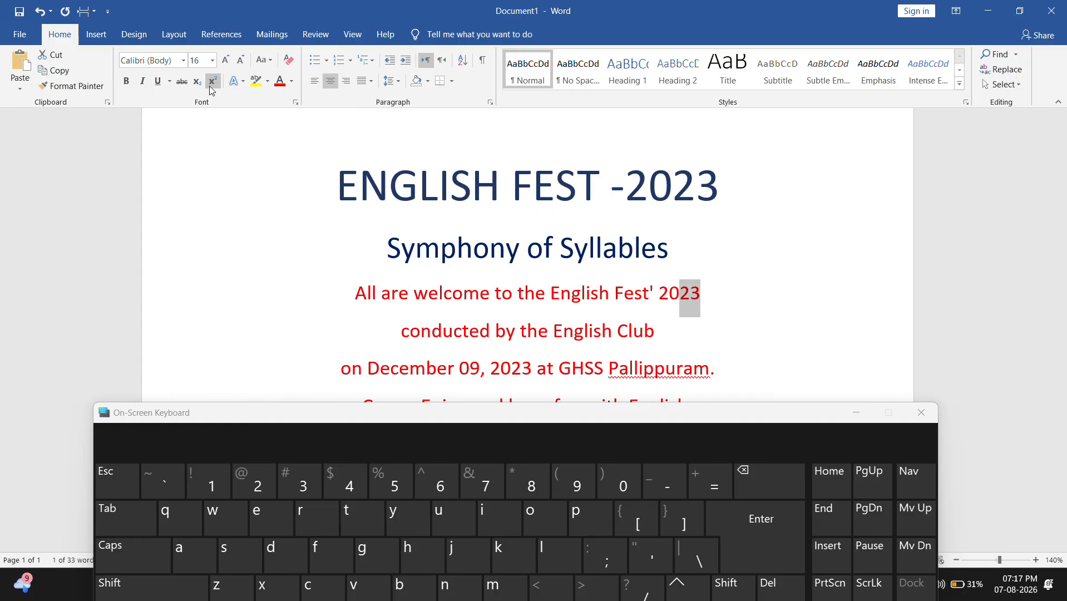
left_click(197, 83)
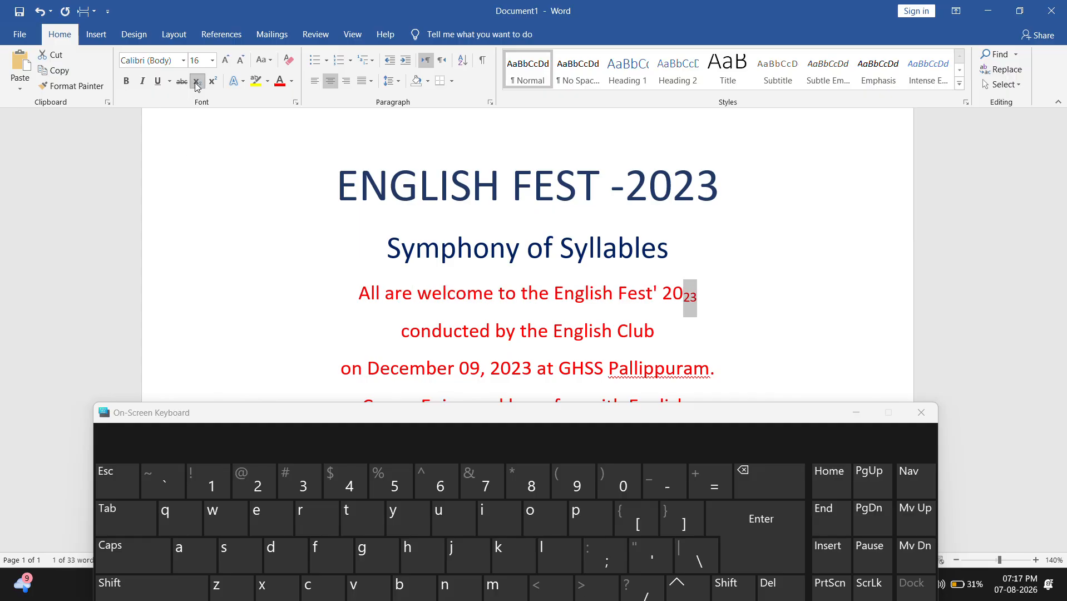
left_click(197, 82)
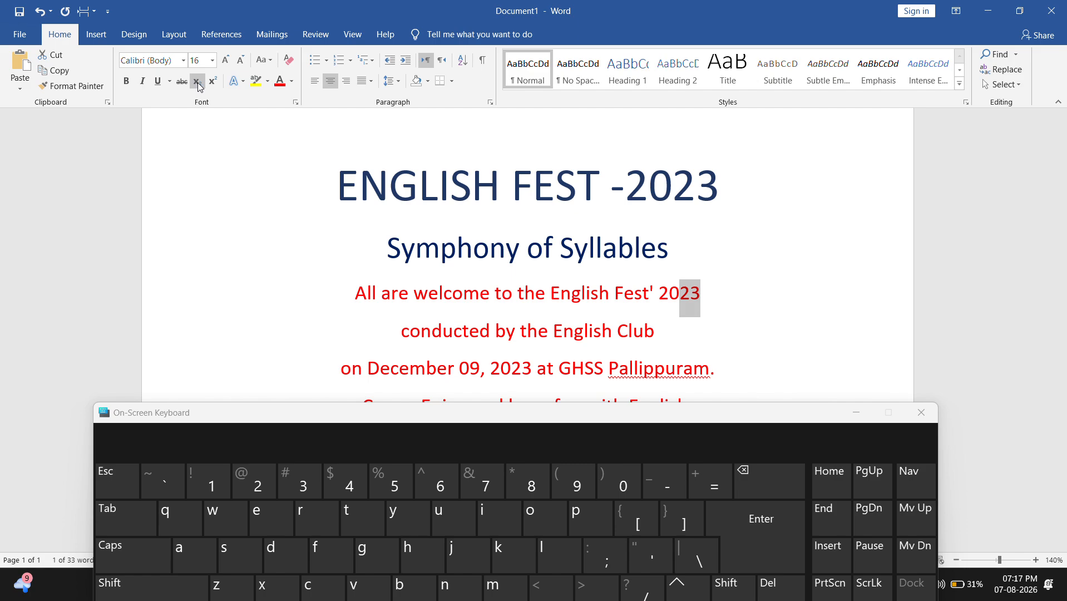
Step: Highlight the digits "23" in the first welcome line and "English Club" in the second line in yellow
left_click(264, 92)
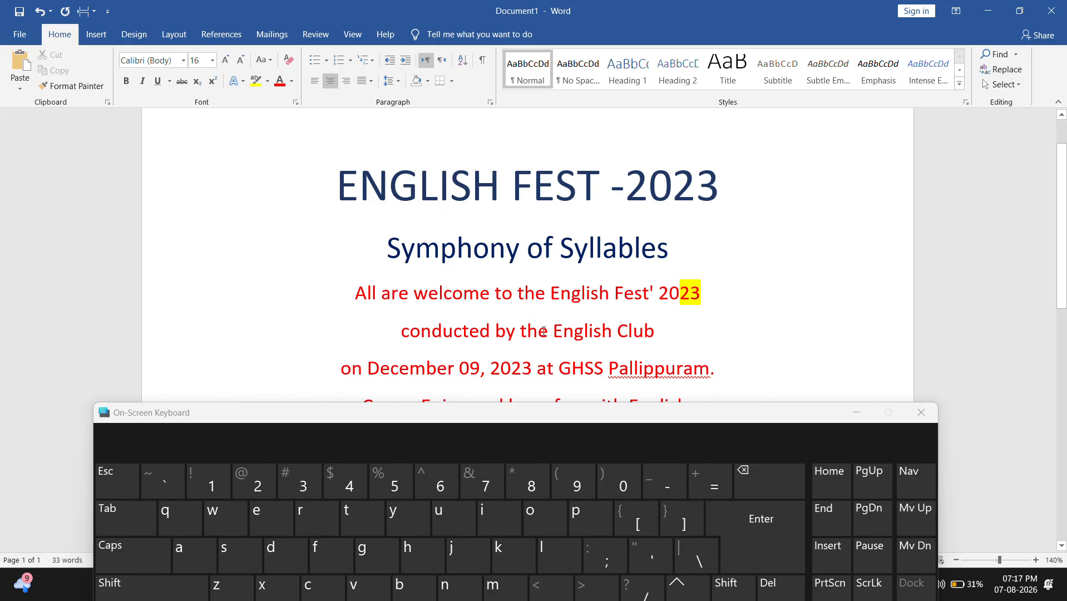
left_click_drag(553, 333, 654, 335)
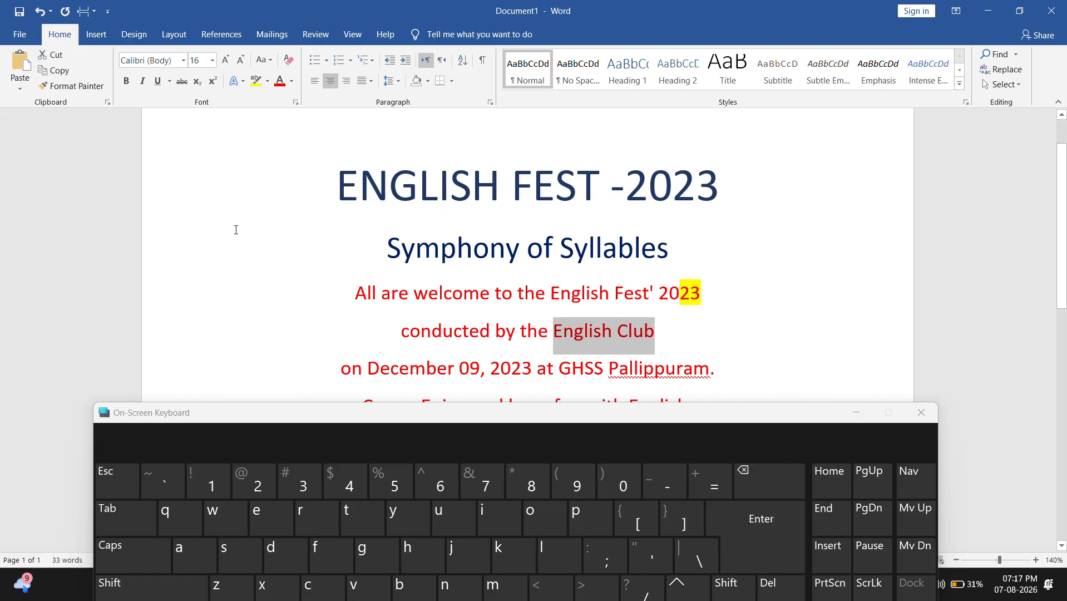
left_click(256, 82)
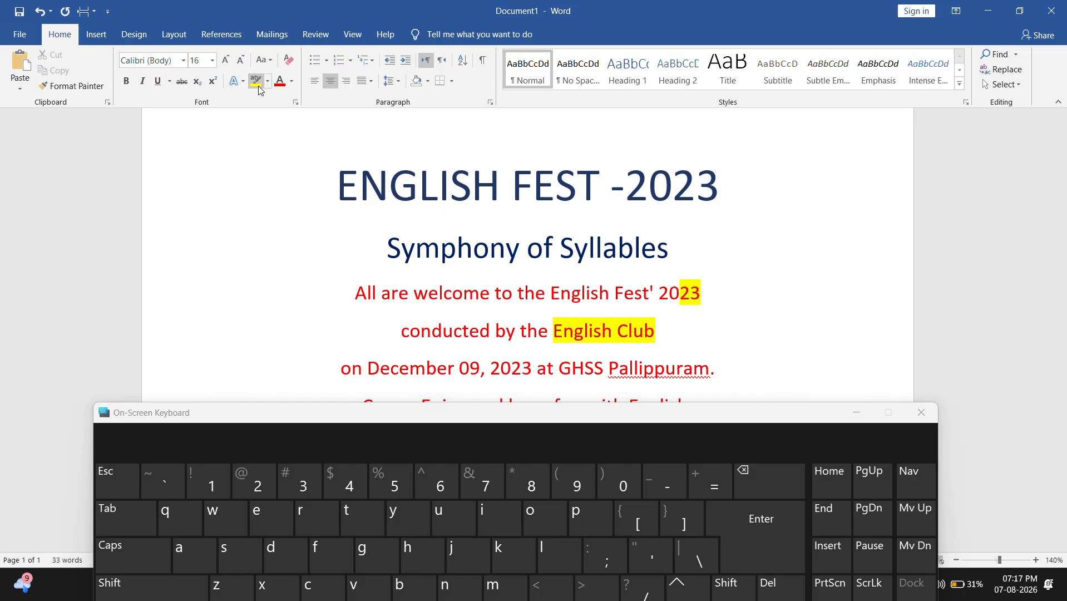
Step: Switch the text highlight colour to turquoise and mark "English C" of "English Club" with it
left_click(267, 84)
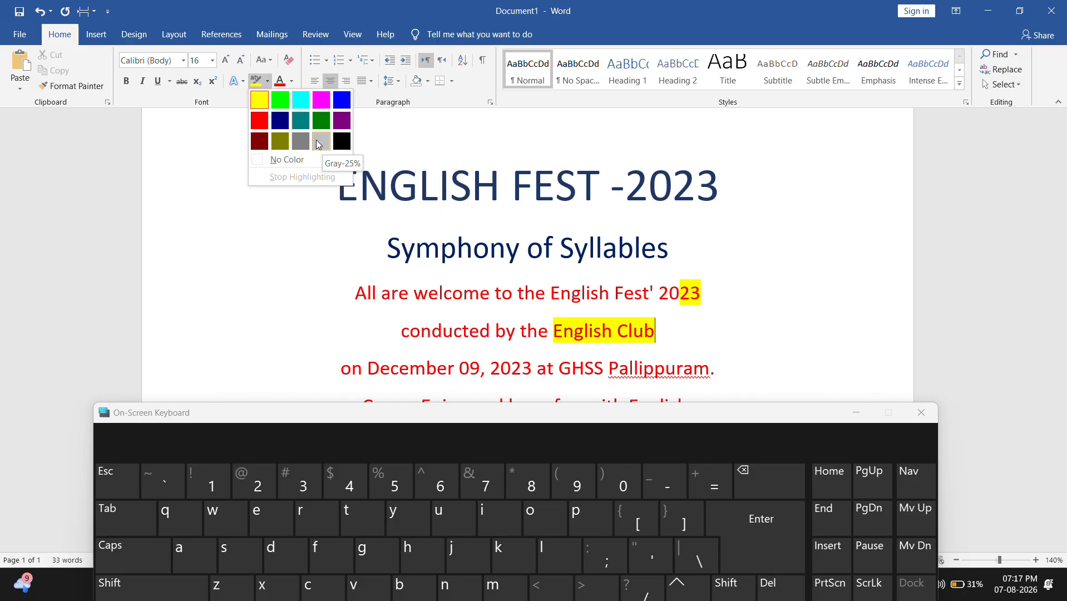
left_click(300, 104)
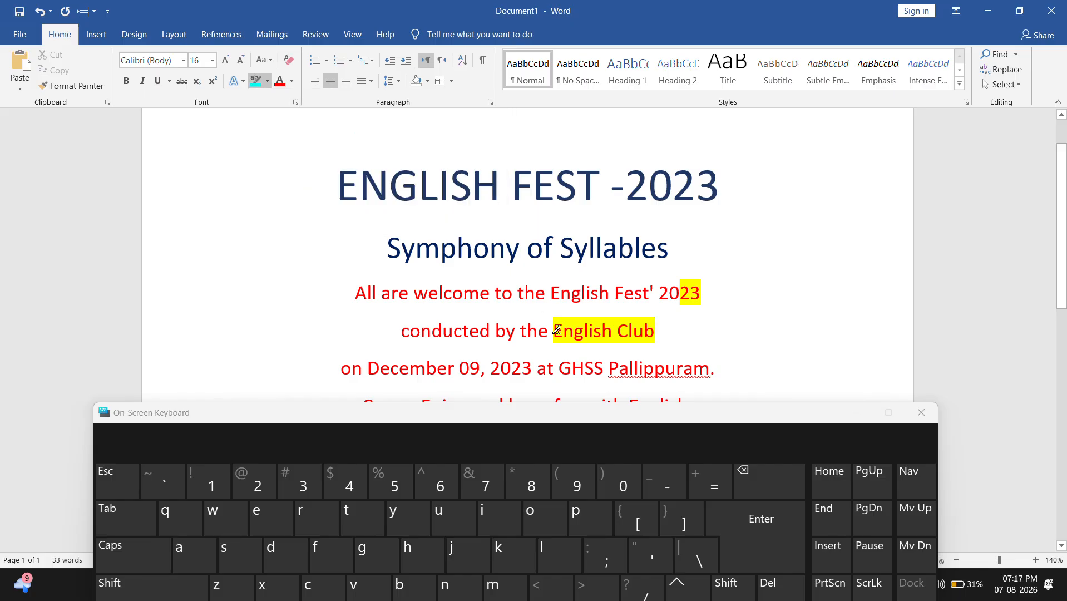
left_click_drag(562, 330, 629, 330)
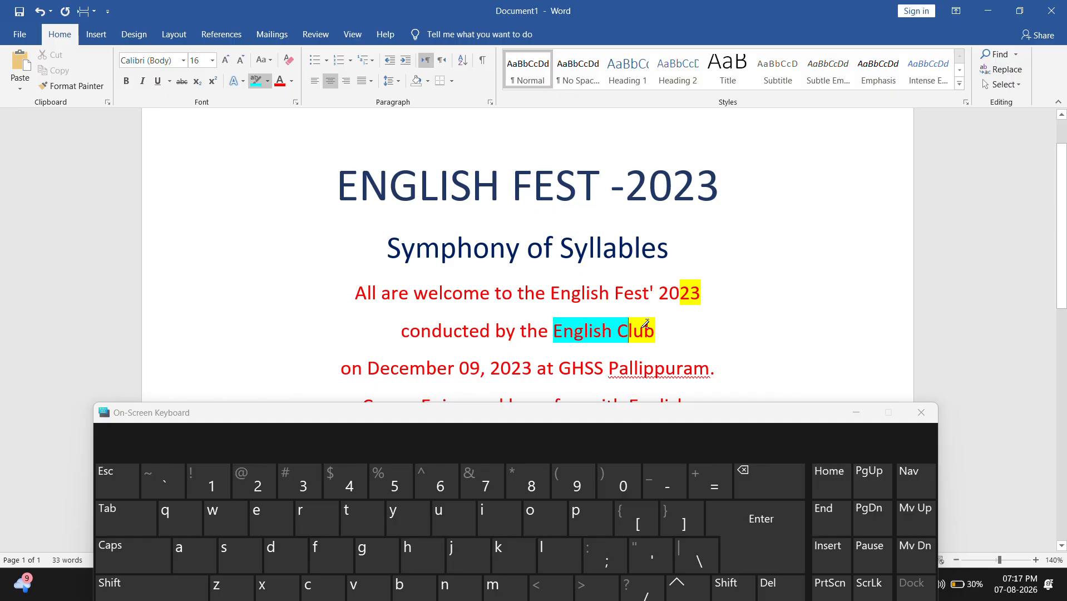
Step: Raise the On-Screen Keyboard, undo the highlights on "English Club" and "23", and lower the keyboard below the second welcome line
left_click_drag(599, 421, 613, 260)
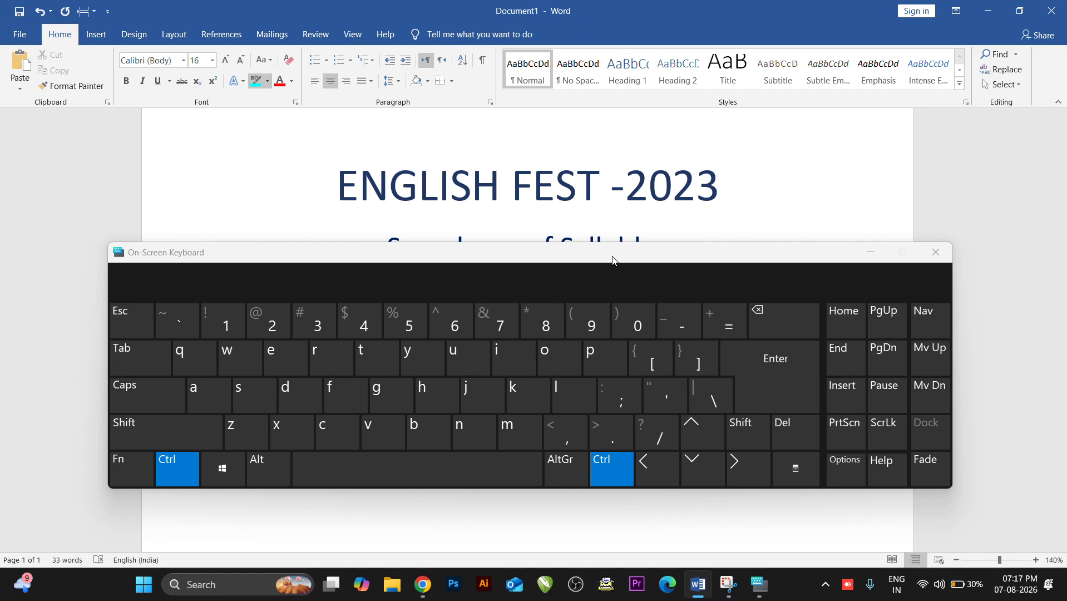
key("ctrl+z")
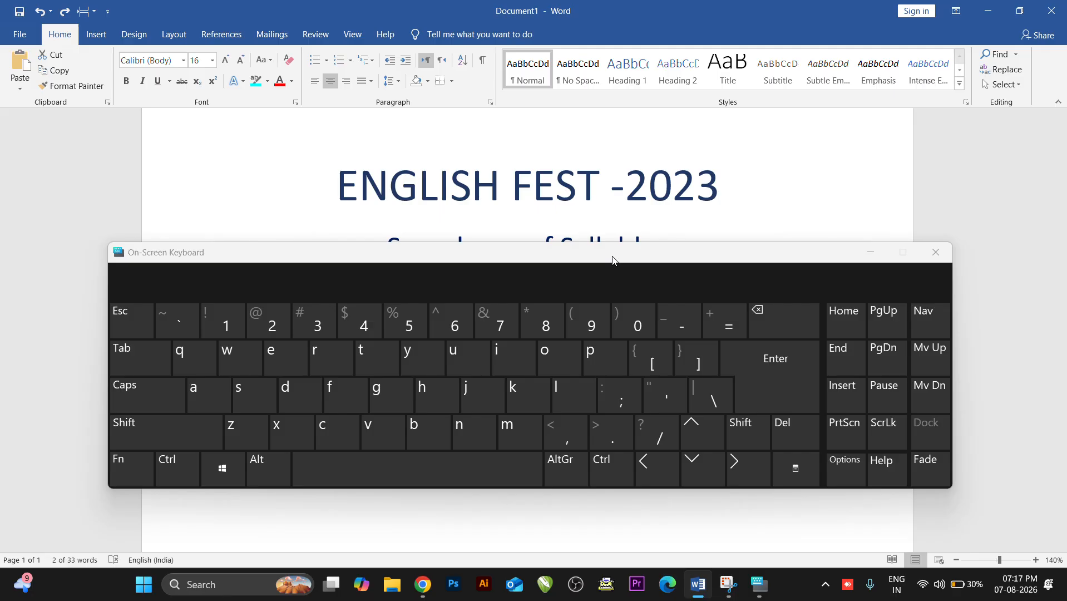
left_click_drag(613, 260, 591, 374)
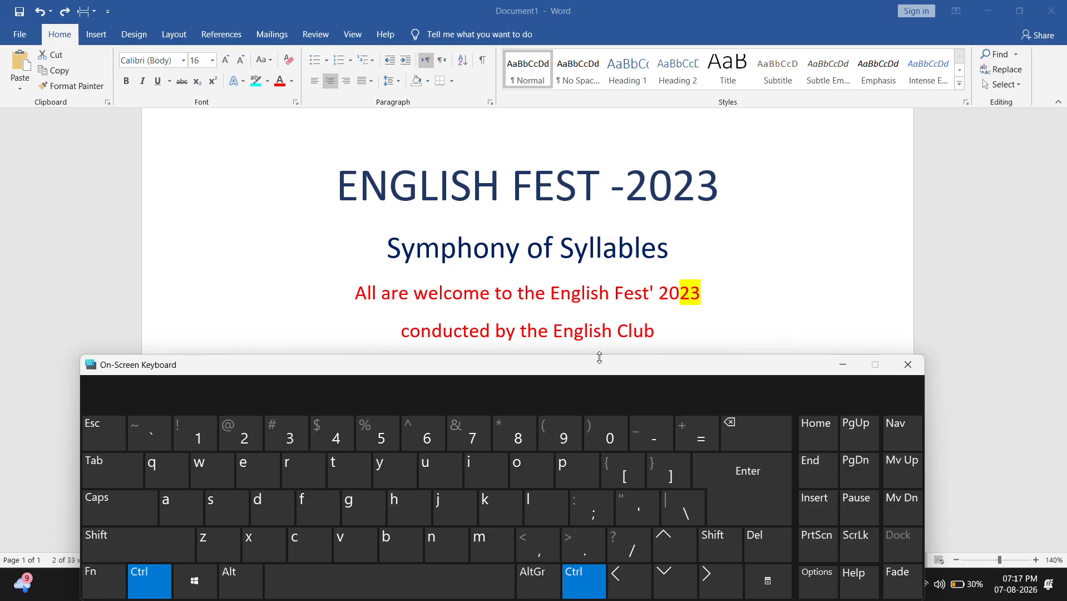
left_click(689, 289)
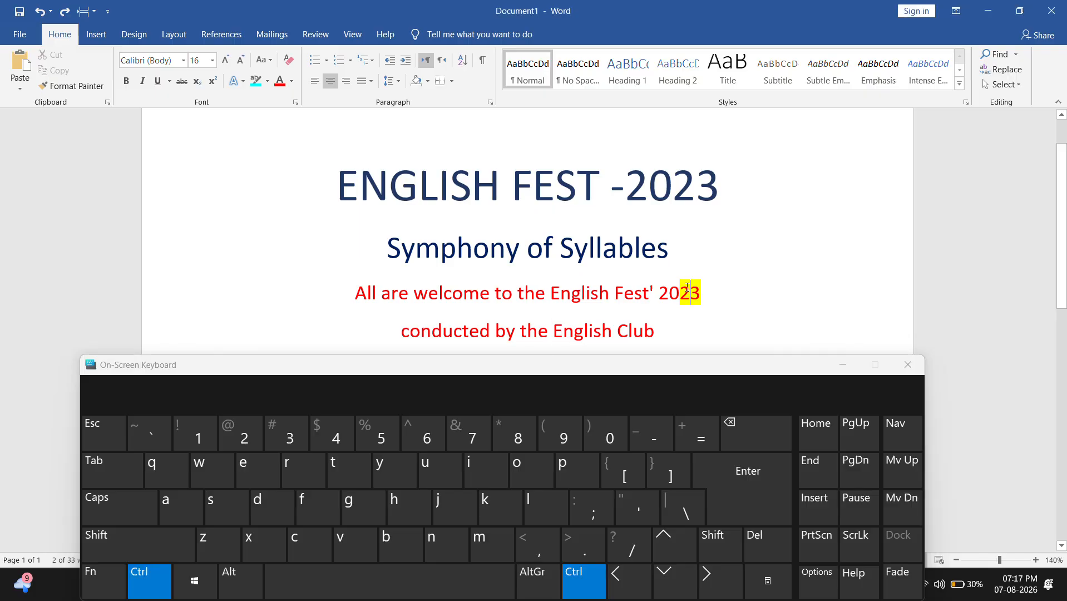
left_click_drag(700, 291, 675, 296)
key("ctrl+equal")
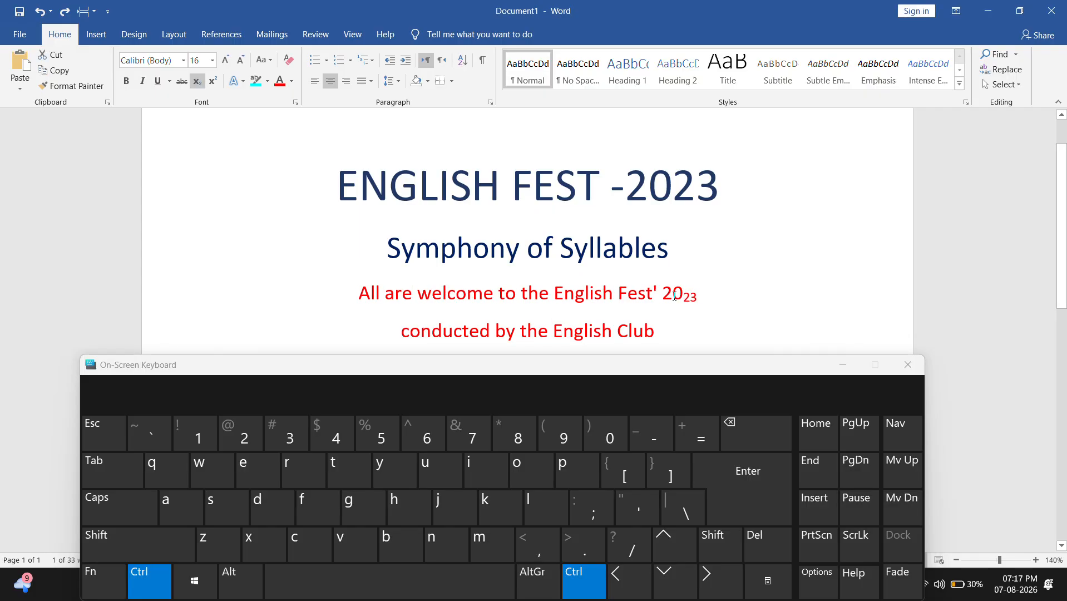
key("ctrl+z")
left_click(672, 296)
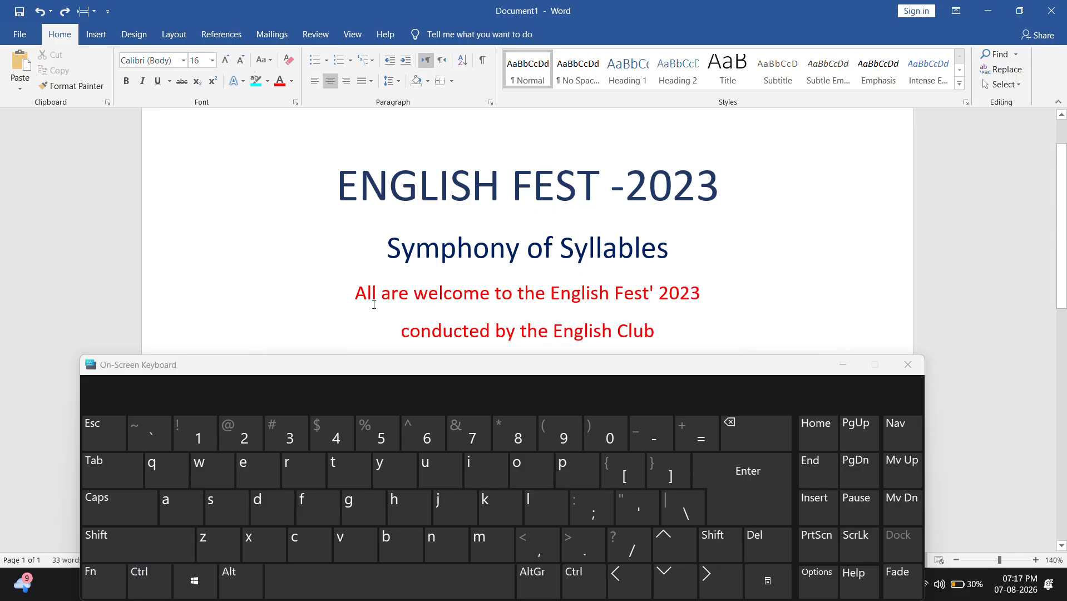
Step: Move the On-Screen Keyboard up over the page and back down to just below the "on December 09, 2023" line
left_click_drag(494, 370, 495, 193)
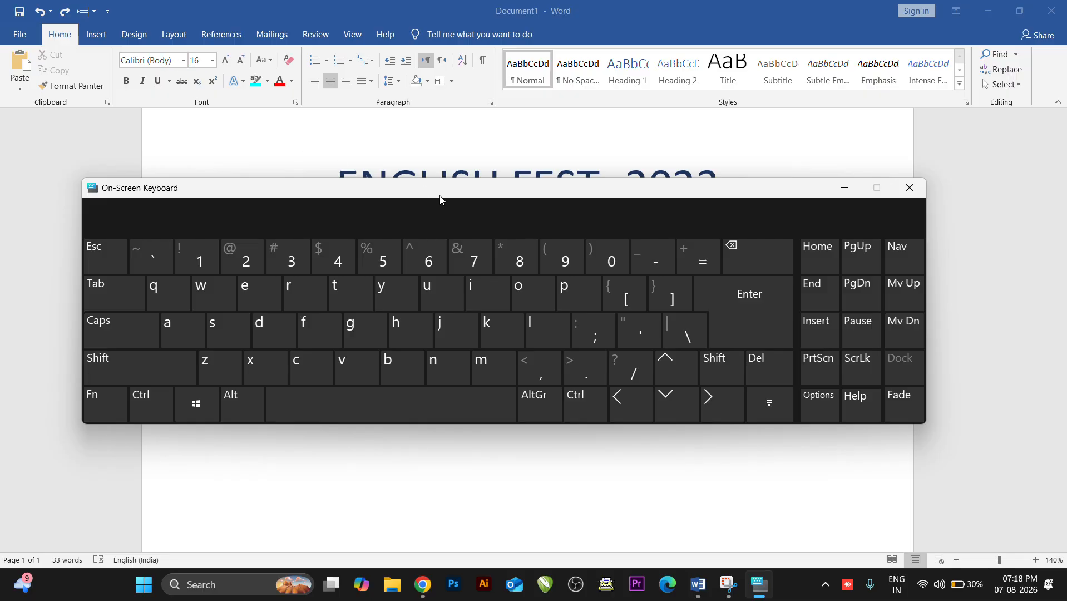
left_click_drag(511, 190, 499, 389)
left_click(501, 201)
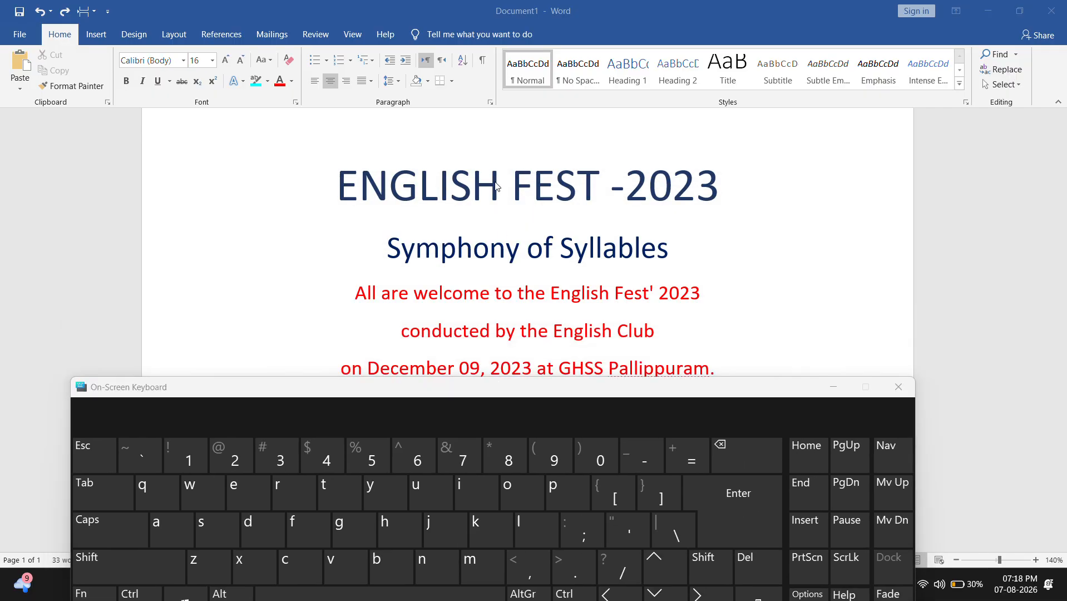
Step: Browse the font list for the "ENGLISH FEST -2023" title and set its font to Maranallo Italic
left_click_drag(328, 178, 700, 384)
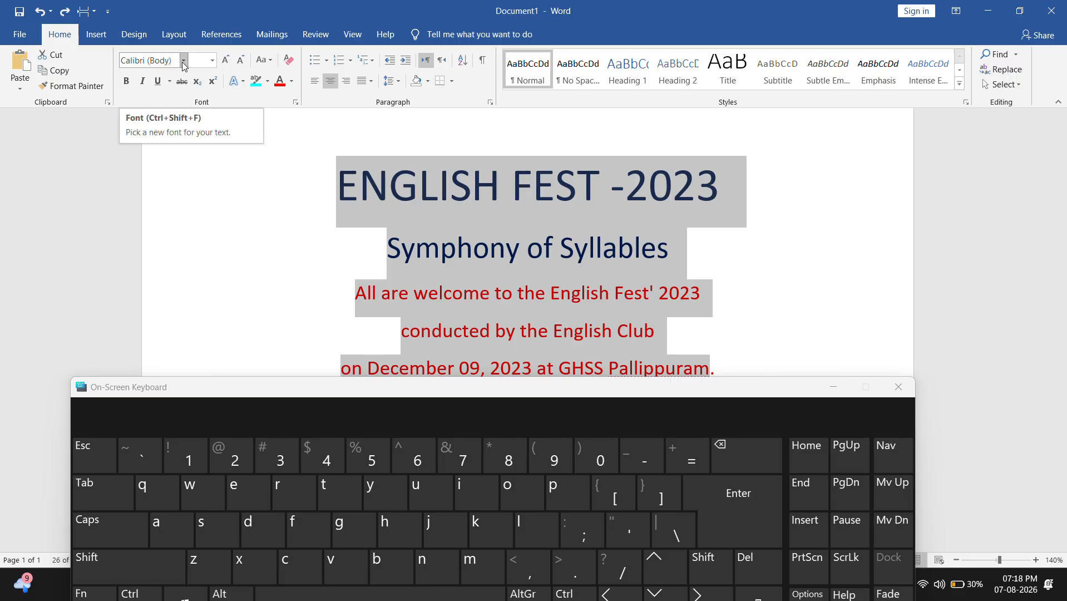
left_click(403, 214)
triple_click(428, 189)
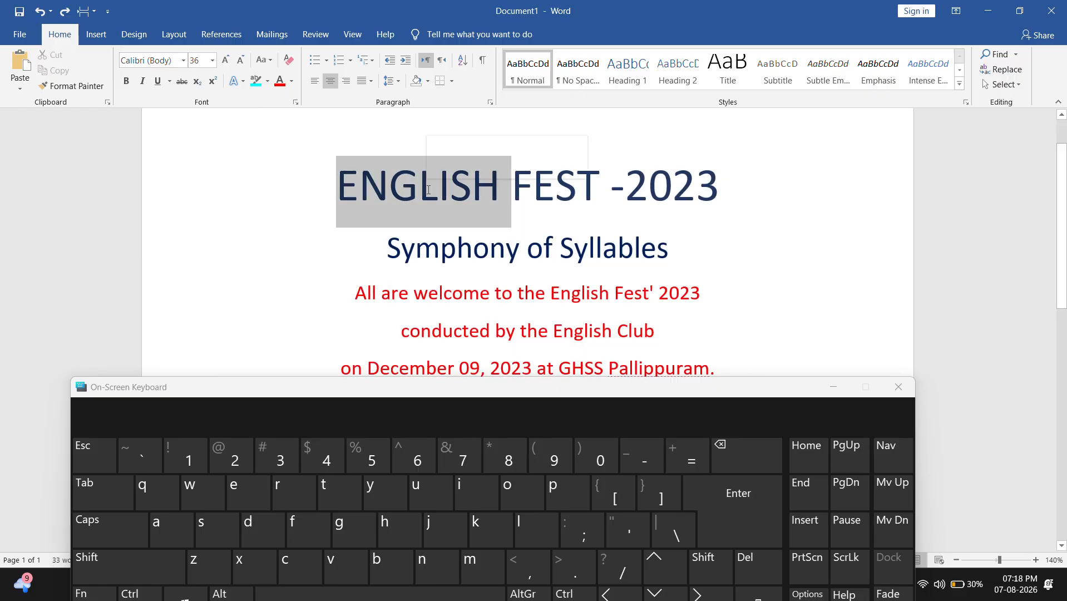
left_click(184, 60)
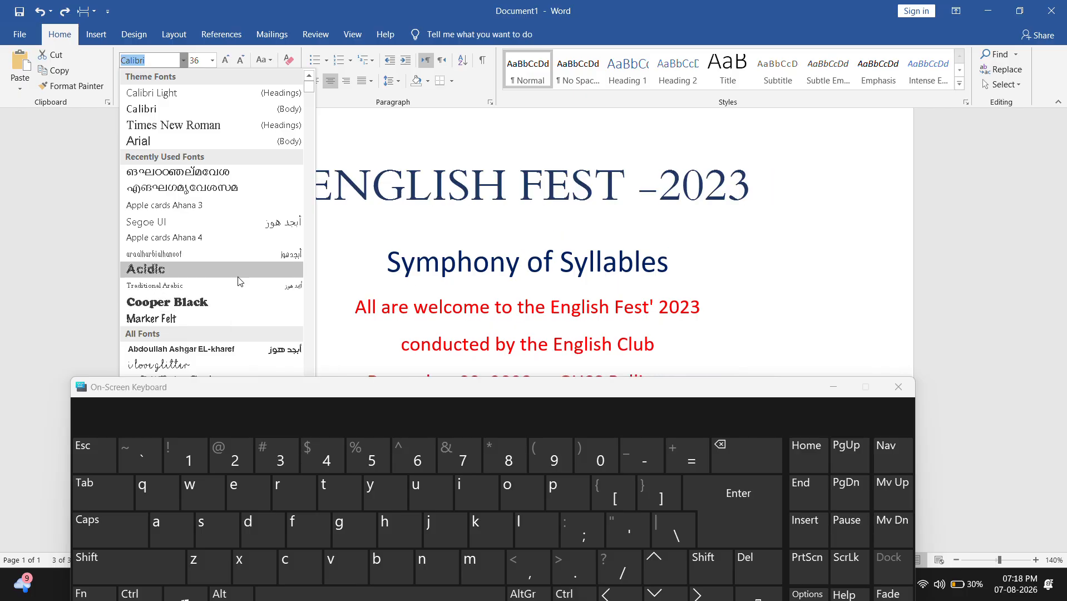
scroll(239, 269, "down", 4)
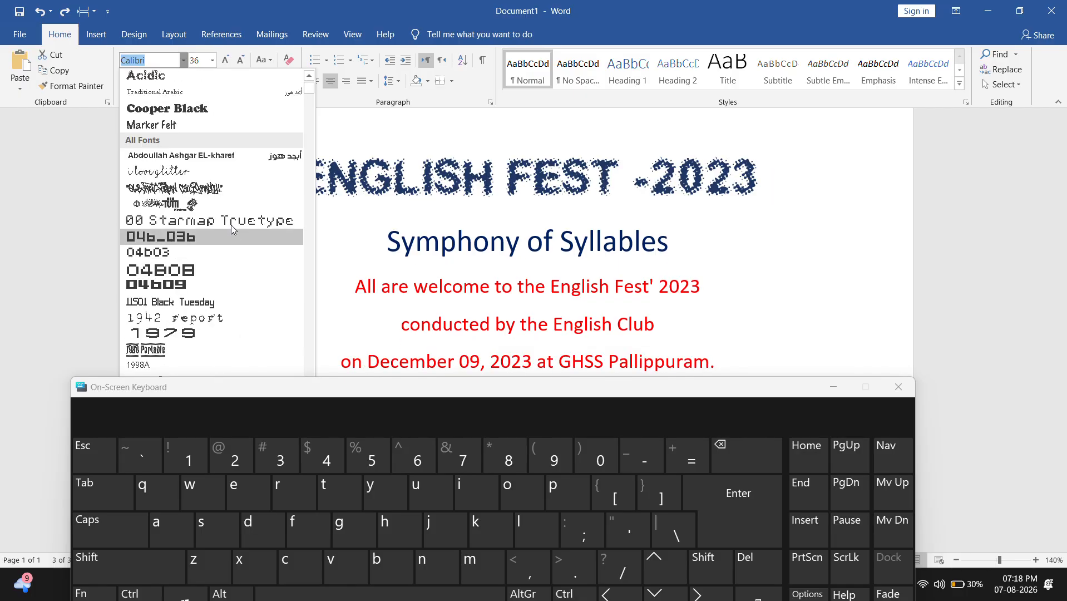
scroll(234, 222, "down", 5)
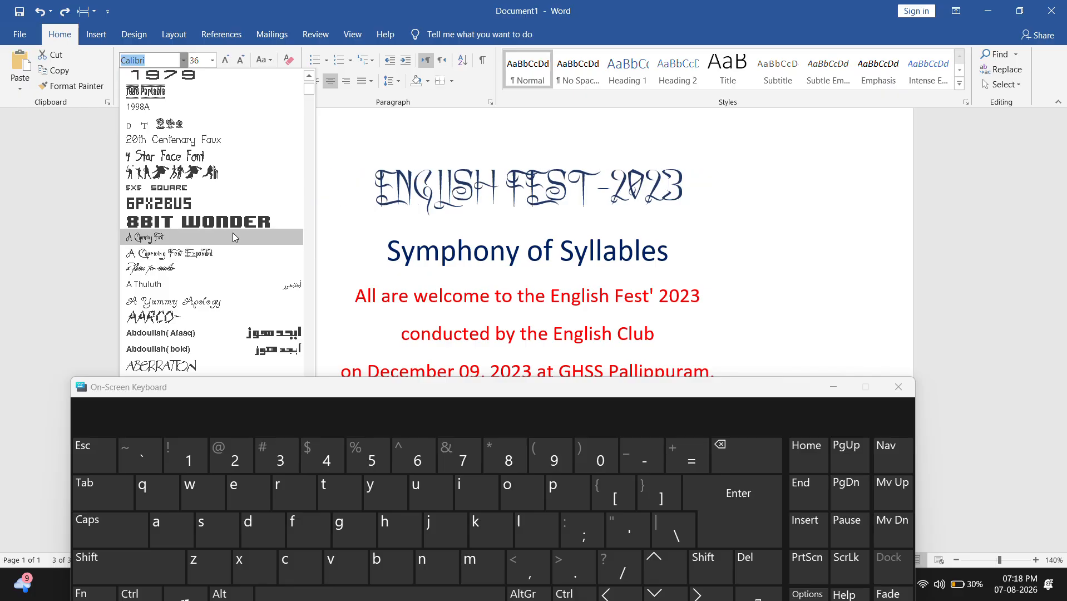
scroll(237, 229, "down", 15)
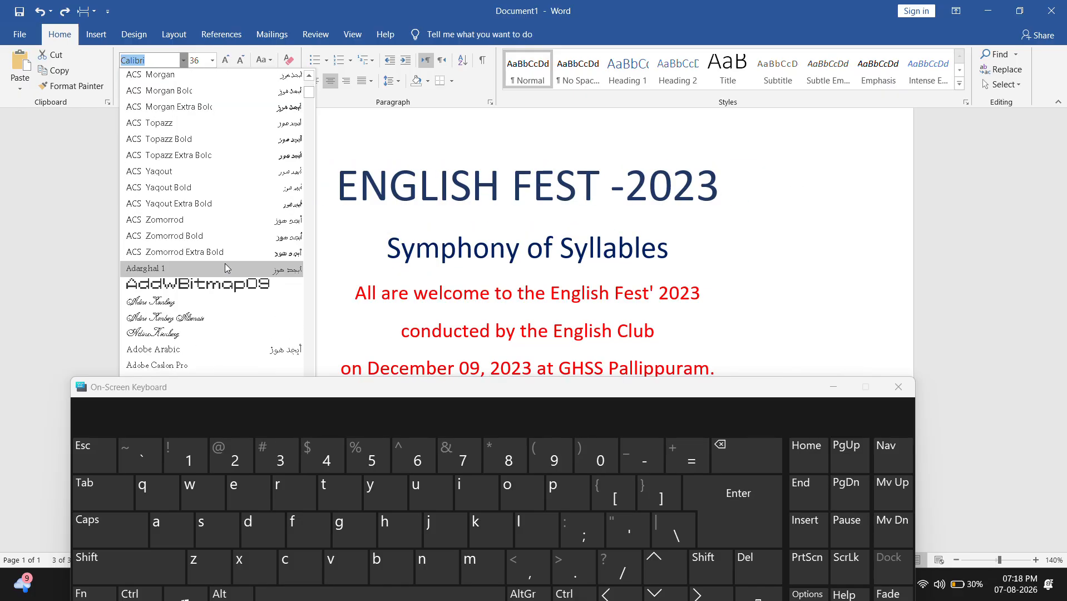
scroll(227, 268, "down", 15)
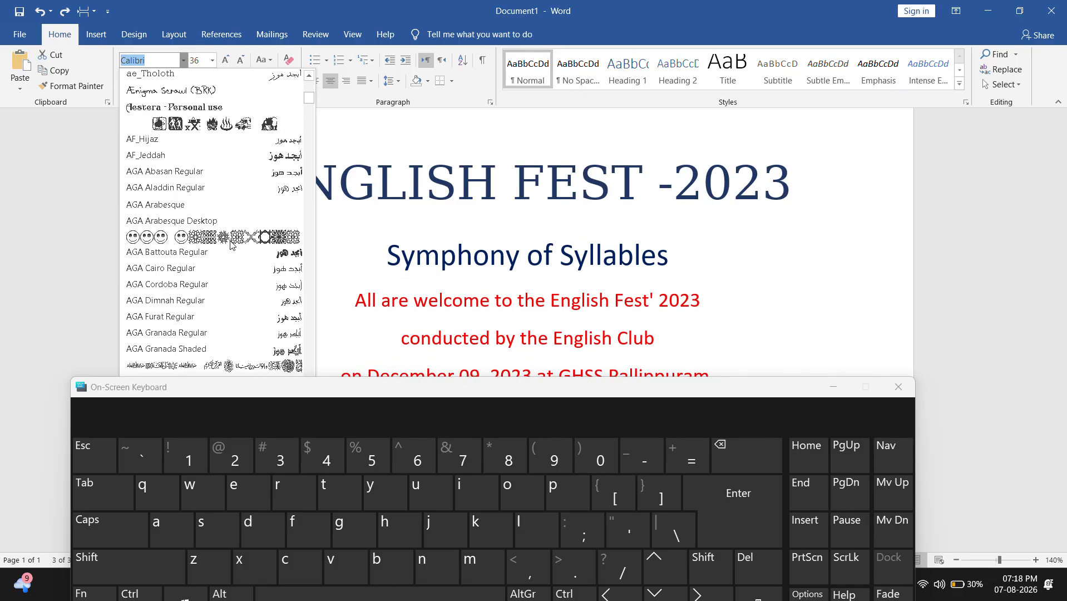
scroll(232, 247, "down", 15)
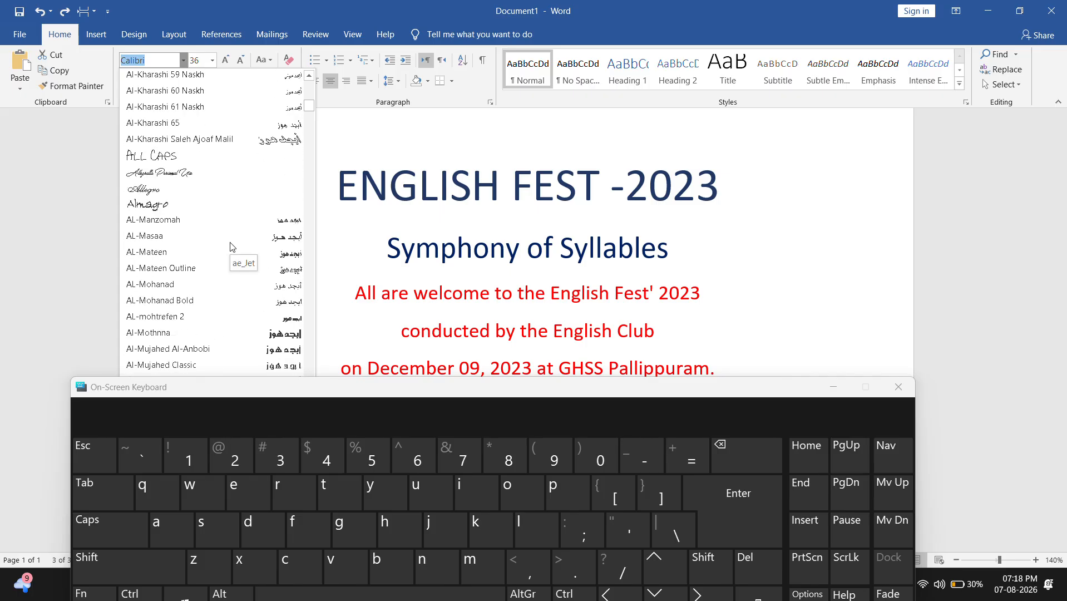
scroll(231, 247, "down", 15)
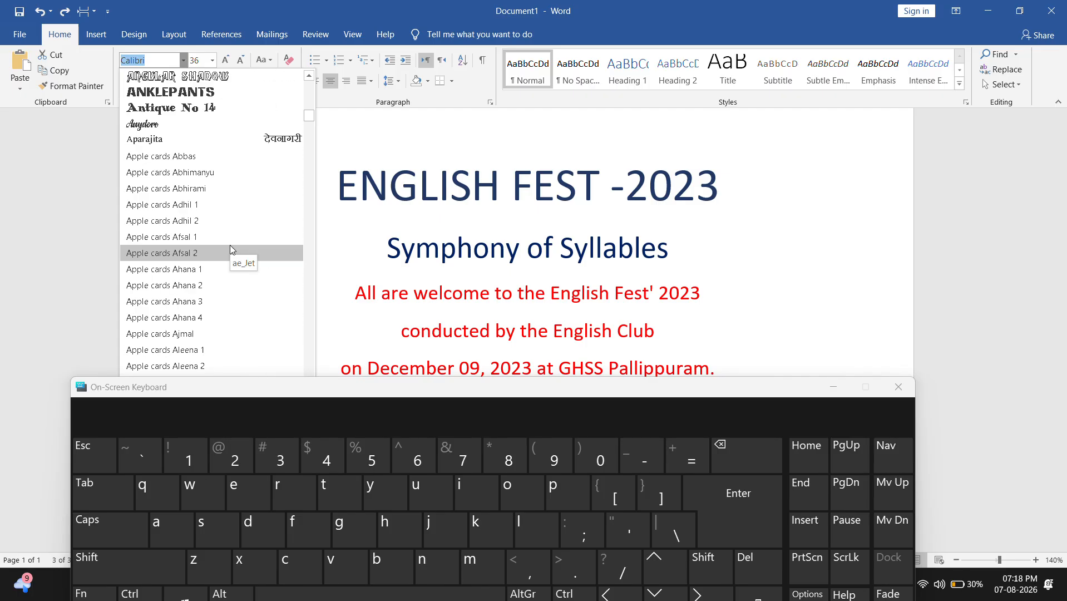
scroll(233, 248, "down", 15)
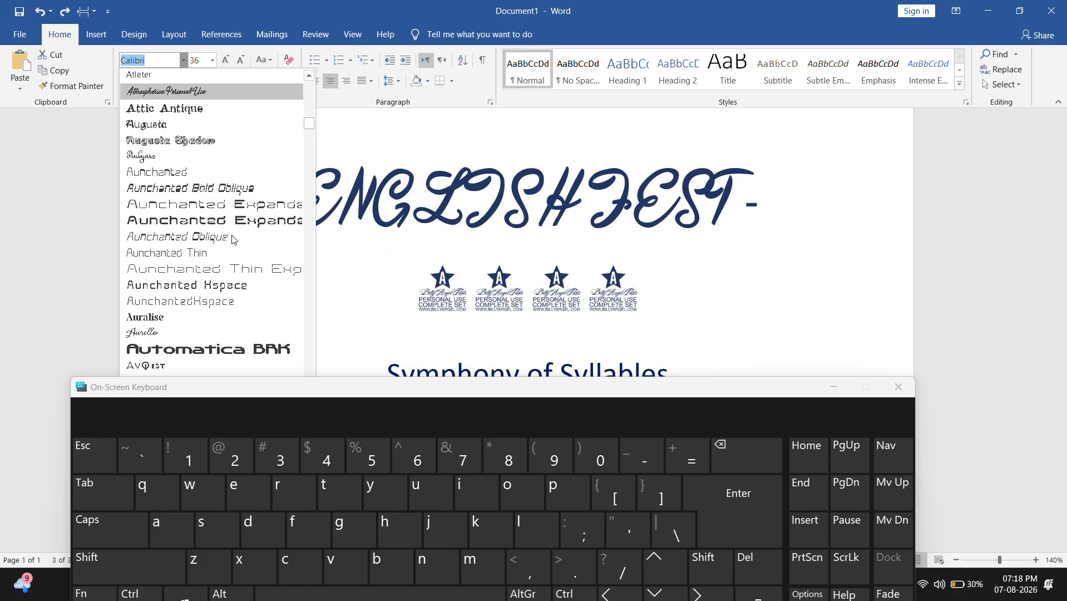
scroll(231, 242, "down", 16)
scroll(226, 276, "down", 14)
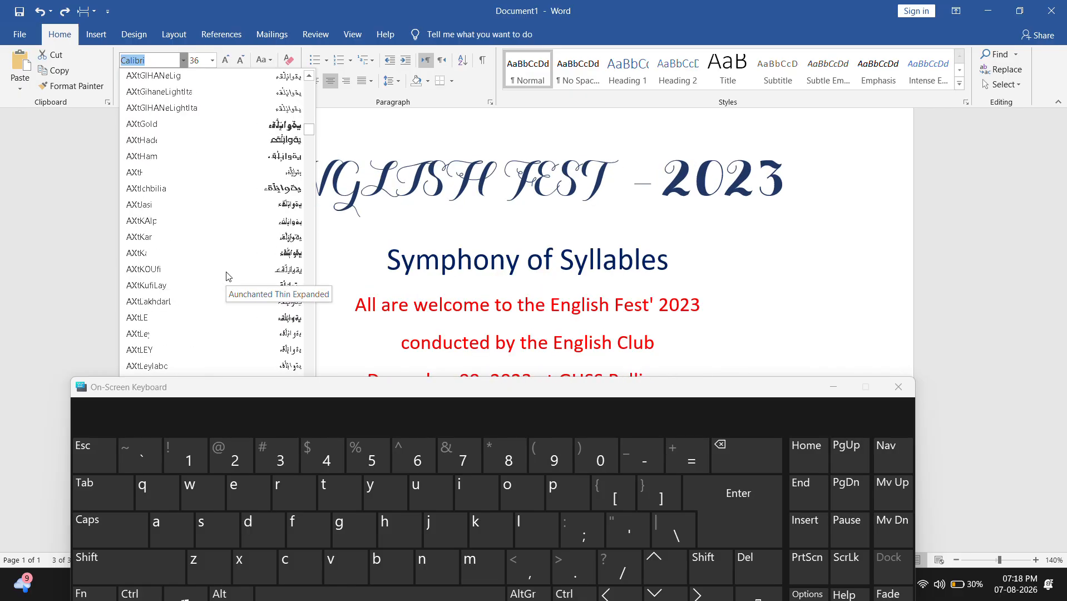
scroll(230, 274, "down", 15)
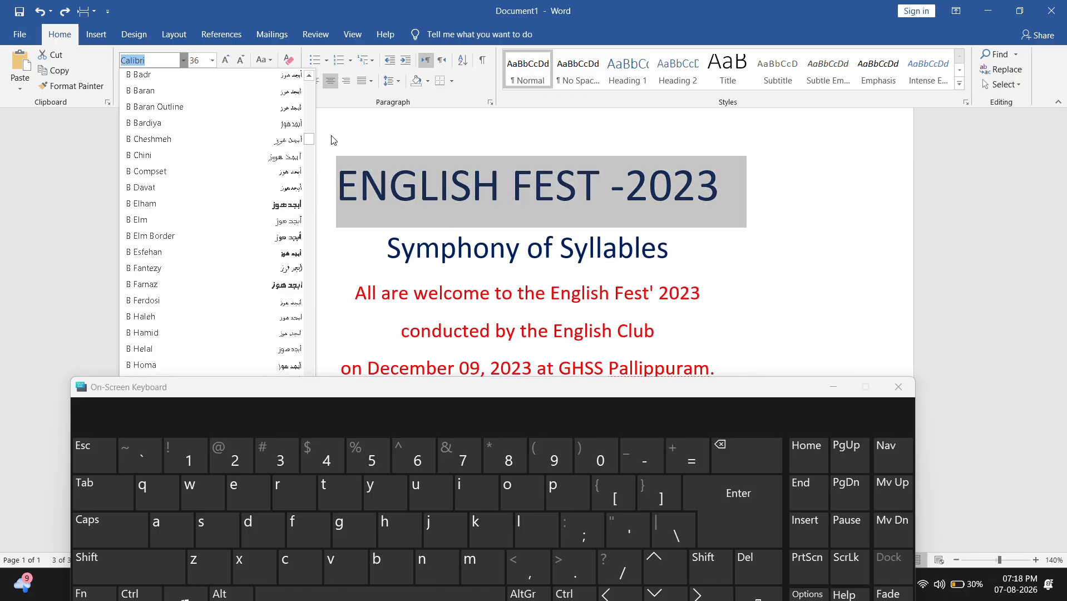
left_click_drag(311, 140, 308, 307)
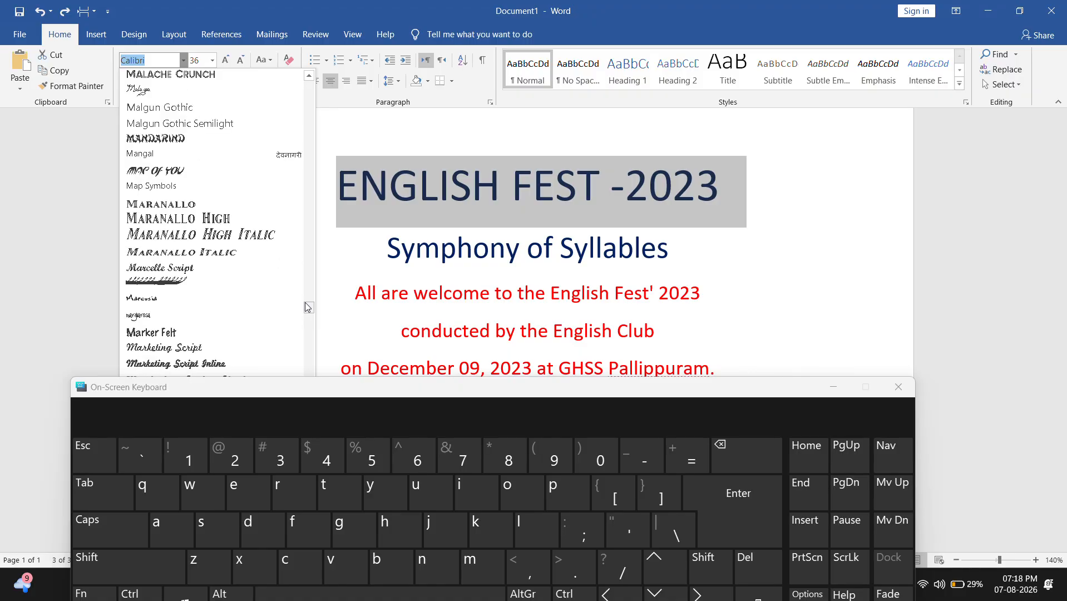
left_click(247, 253)
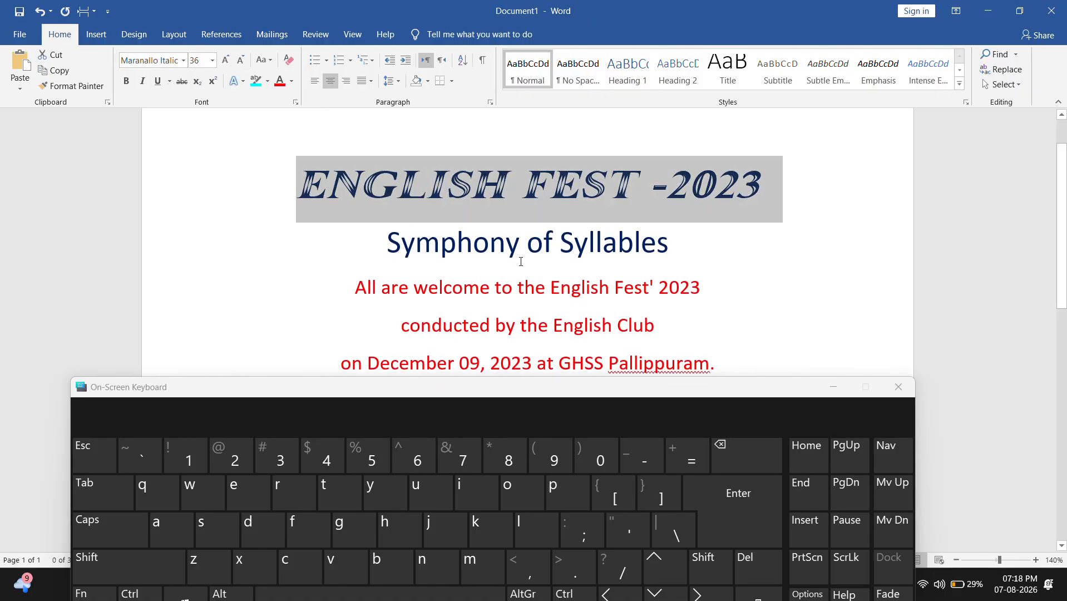
left_click(534, 264)
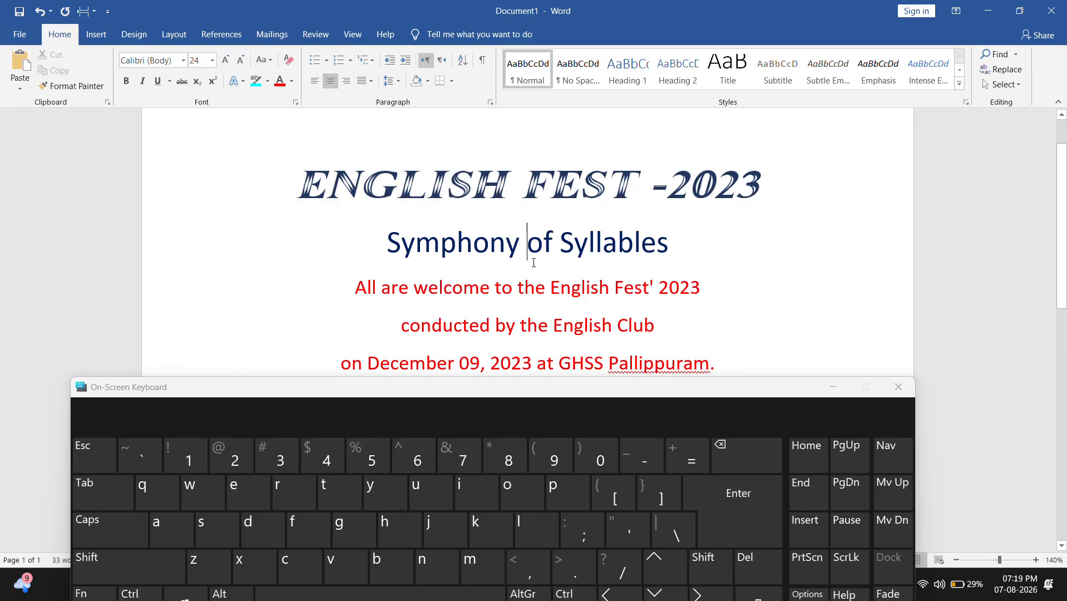
Step: Raise the On-Screen Keyboard over the page and insert "d jhdjkshksja" directly after "welcome" in the first welcome line
scroll(517, 245, "down", 4)
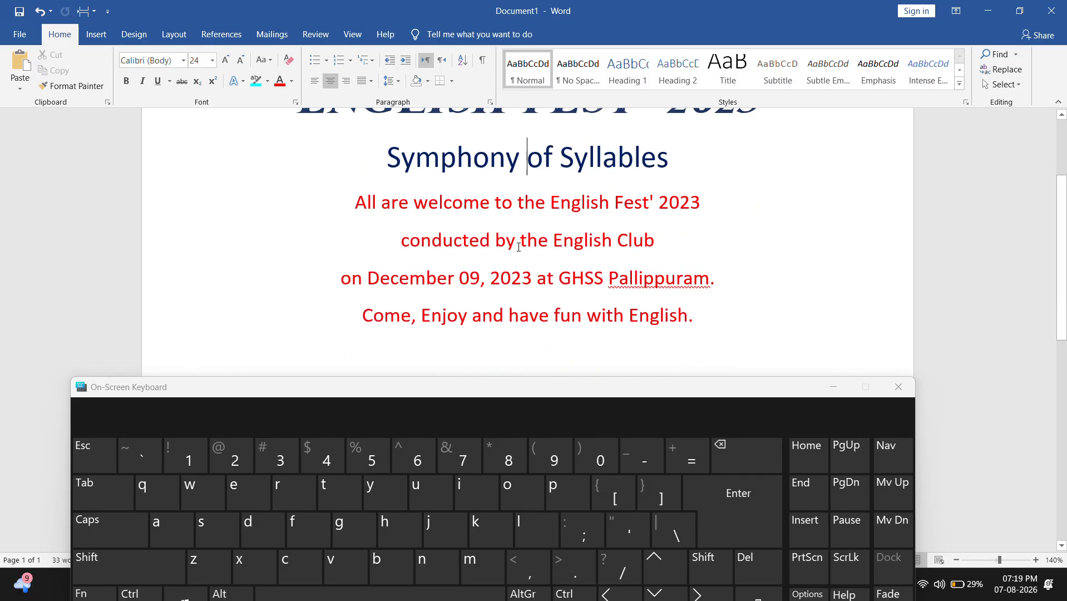
scroll(517, 245, "up", 1)
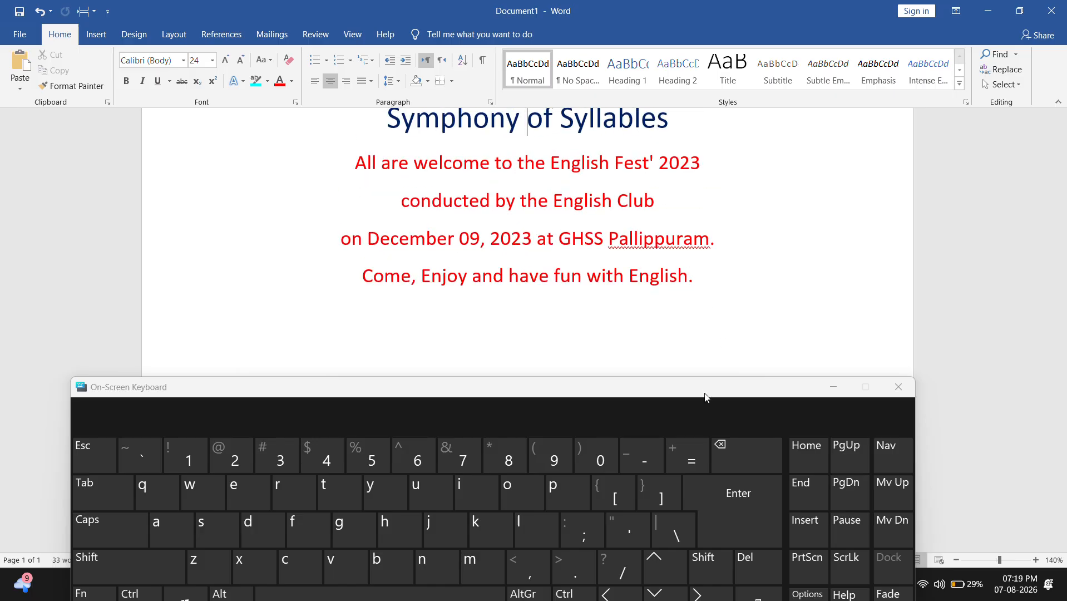
left_click_drag(706, 389, 669, 267)
left_click(490, 164)
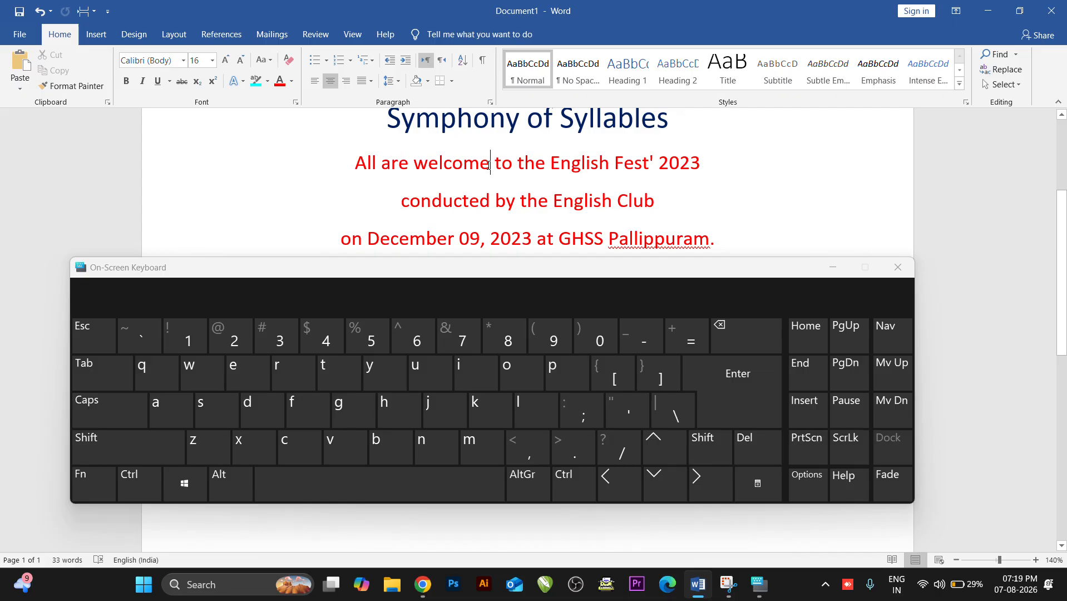
type("d ")
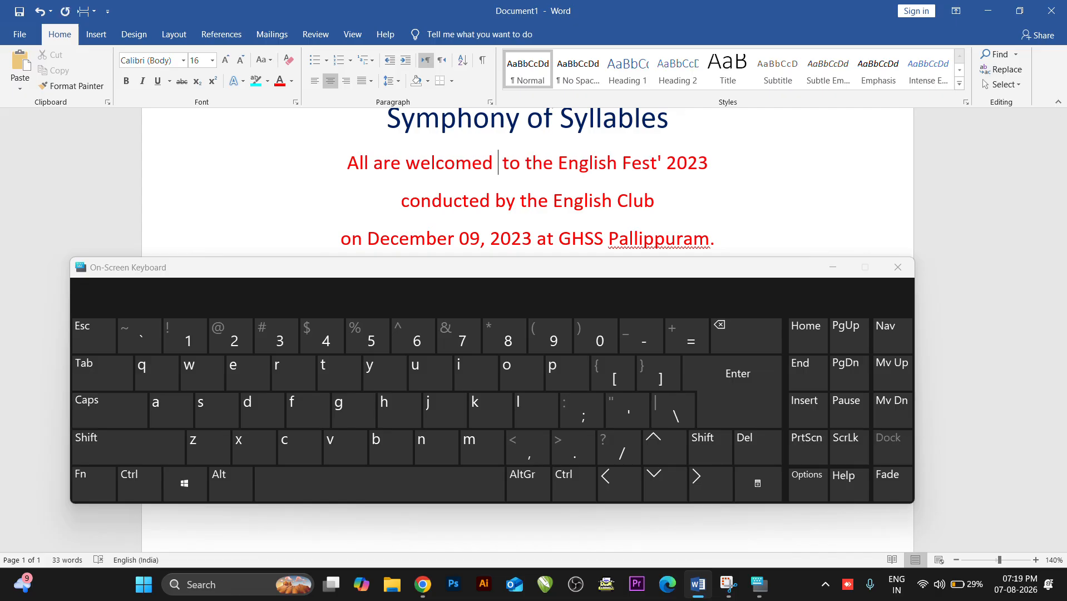
type("jhdjkshksja")
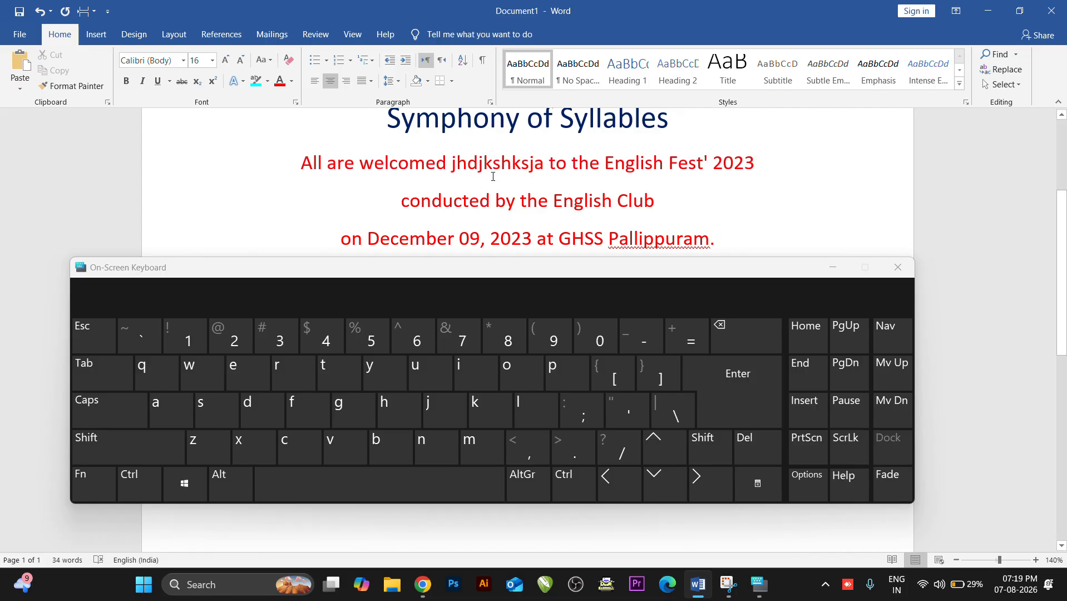
Step: Erase the last four characters of "jhdjkshksja" backwards using the On-Screen Keyboard
left_click(731, 337)
left_click(731, 336)
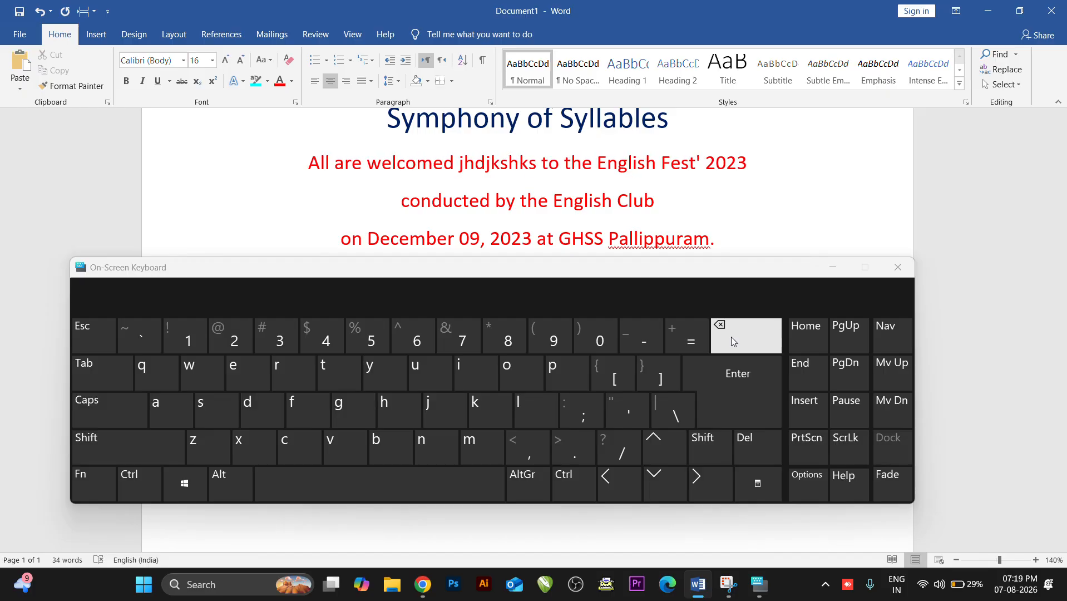
left_click(731, 337)
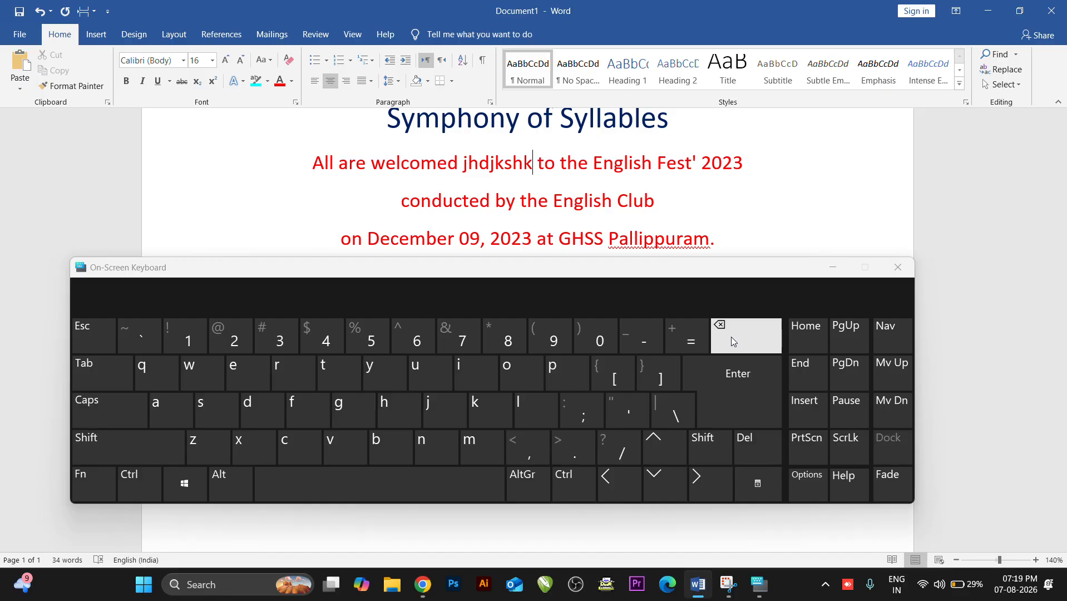
left_click(731, 337)
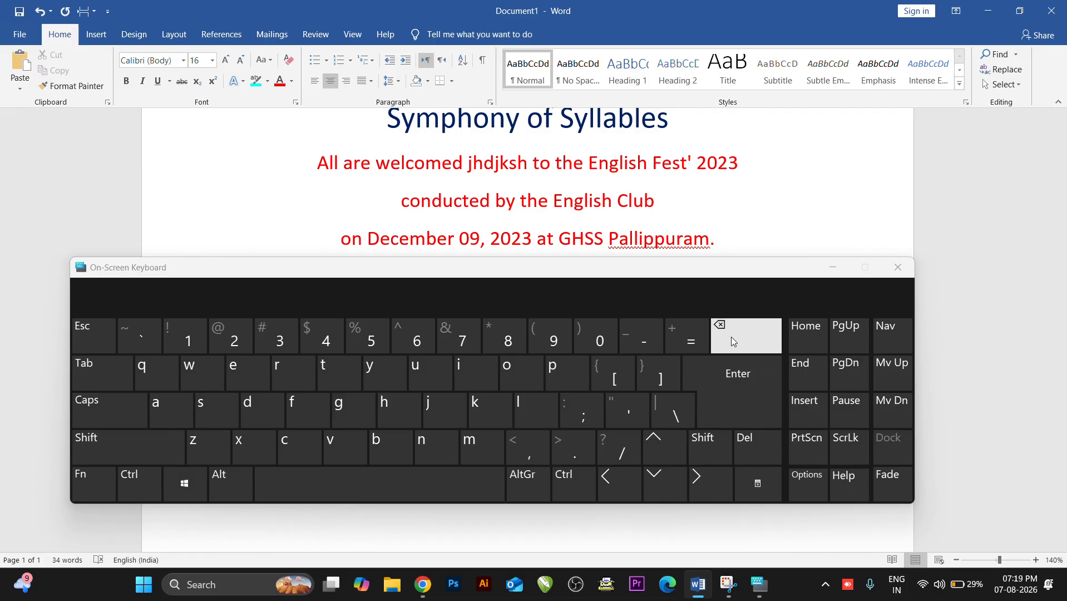
Step: Using the On-Screen Keyboard, break the first welcome line after "jhdjksh", rejoining it once and breaking it again
left_click(735, 381)
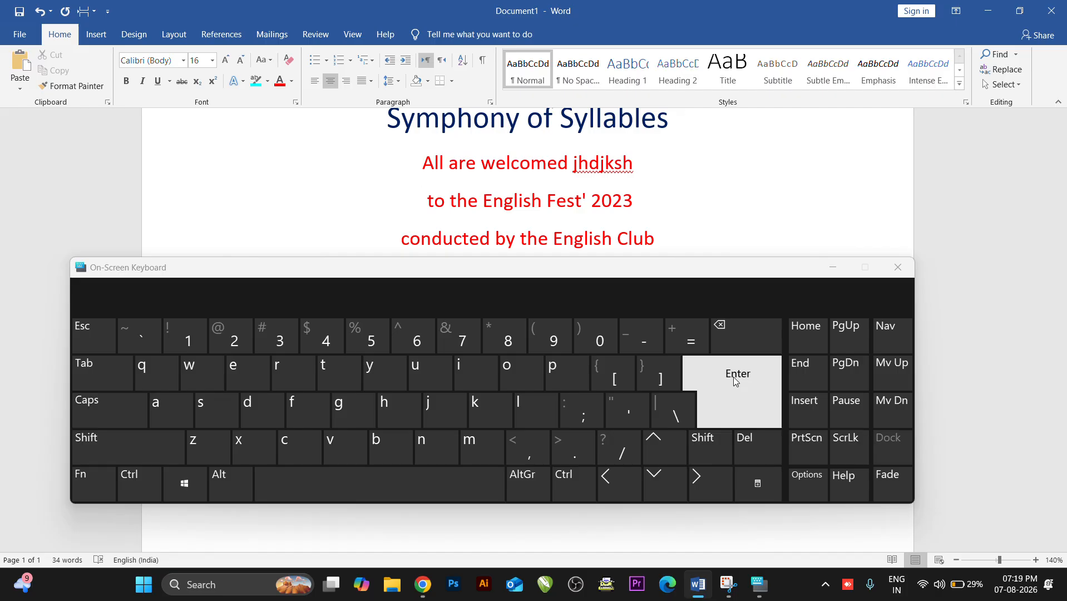
key("BackSpace")
key("BackSpace")
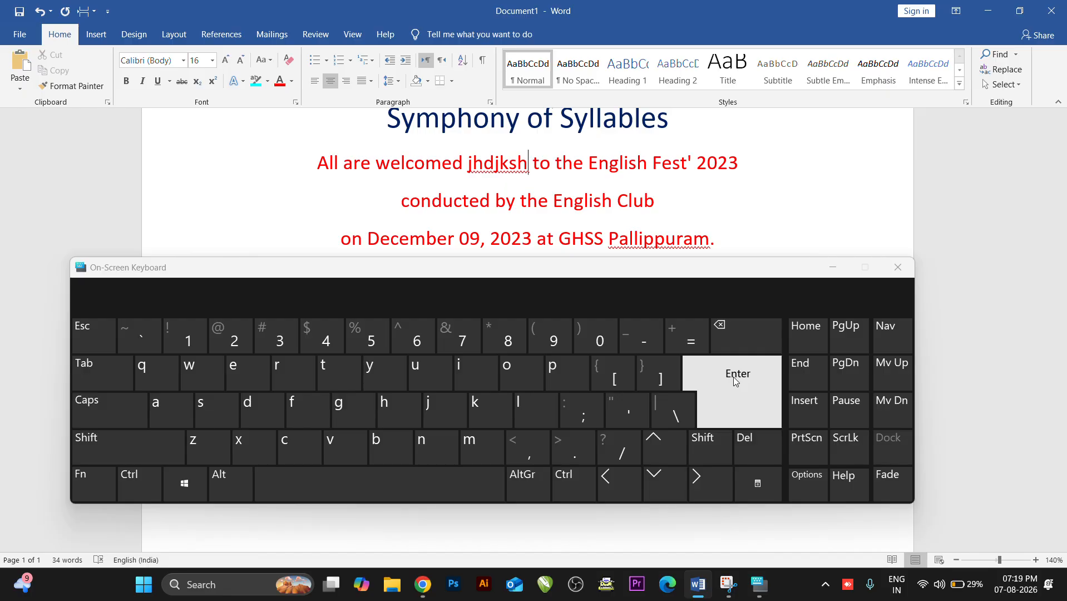
left_click(734, 381)
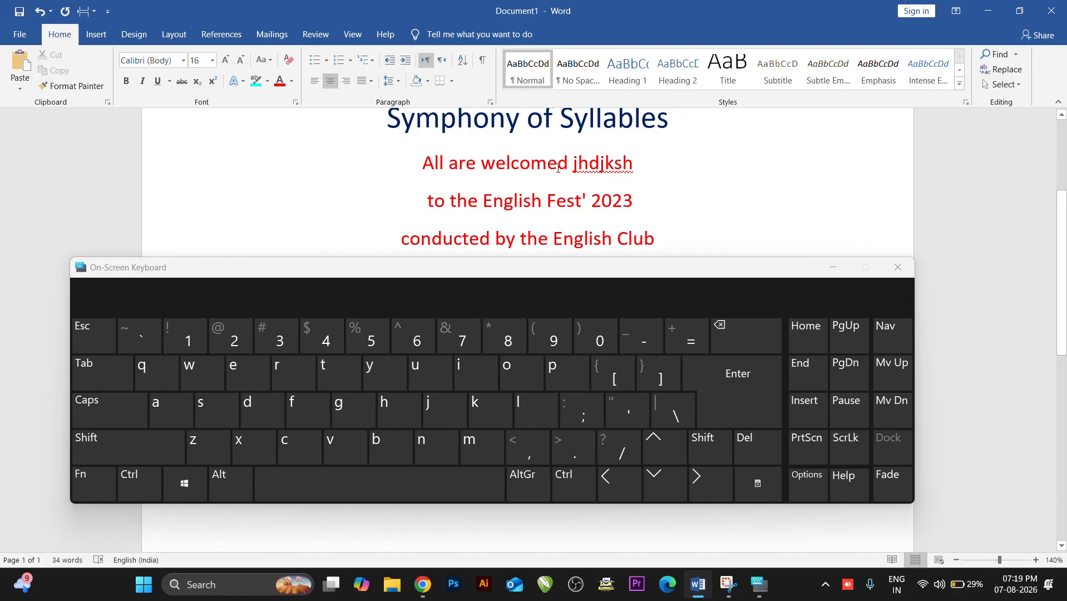
Step: Remove the "d" from "welcomed" and undo that deletion
key("Right")
key("BackSpace")
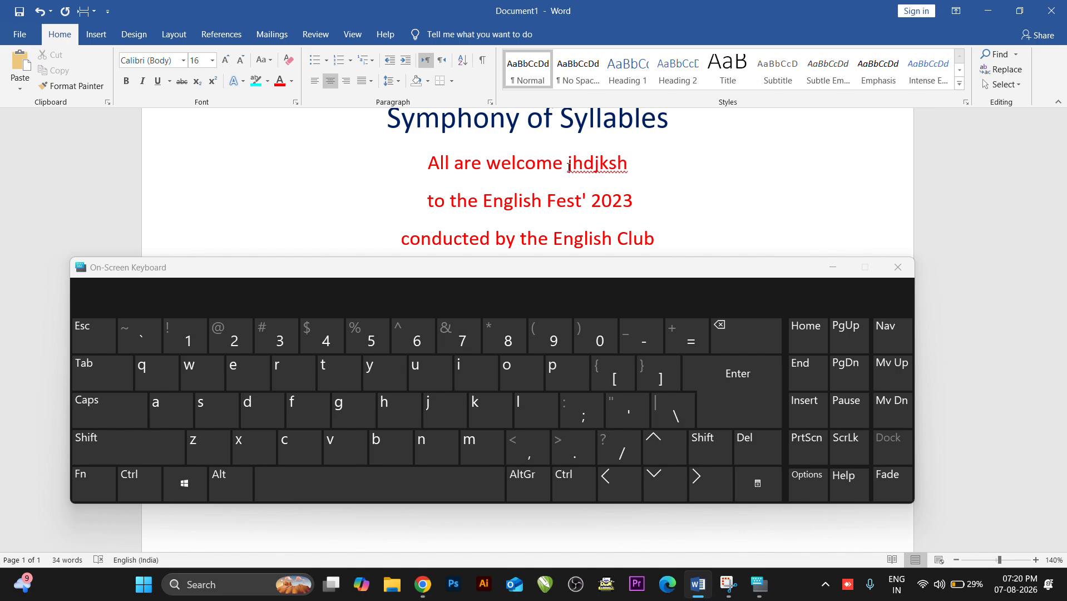
key("ctrl+z")
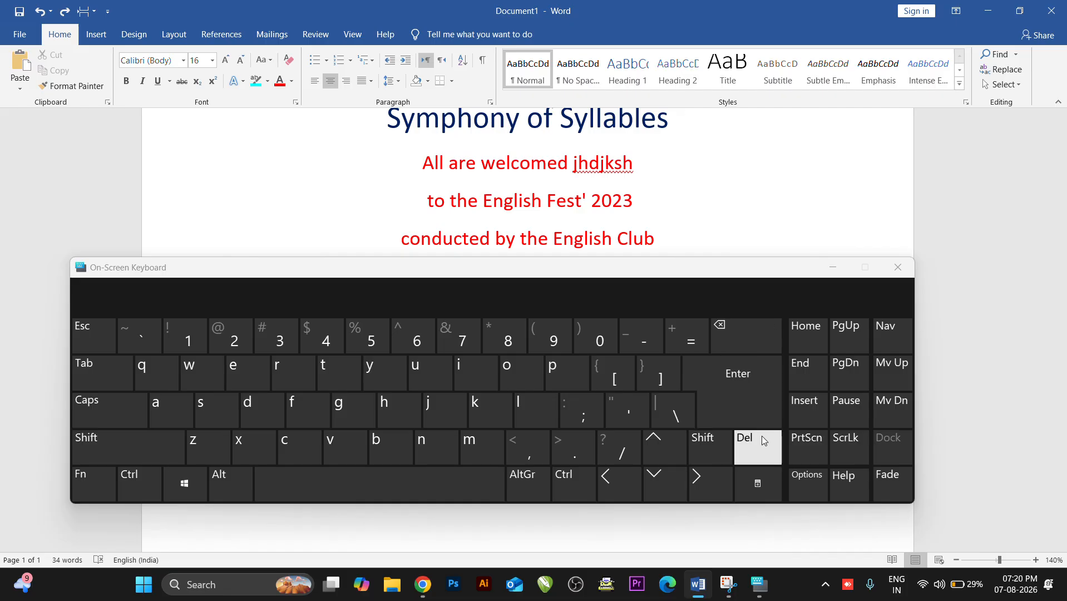
Step: Delete "d jhdjksh" forwards from the end of "welcome" using the On-Screen Keyboard, leaving "All are welcome" on that line
left_click(559, 163)
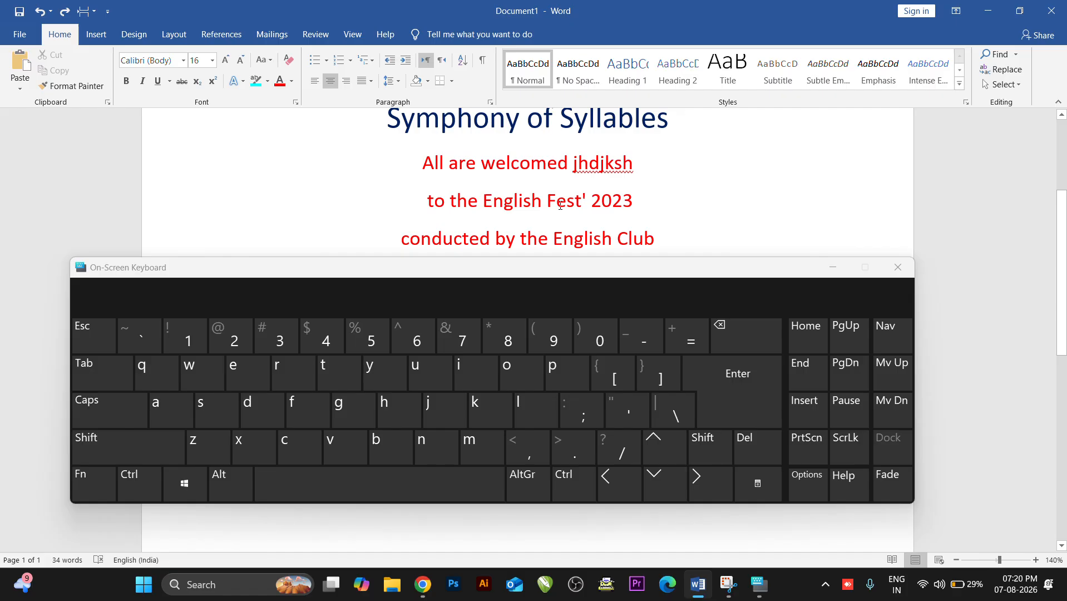
left_click(753, 442)
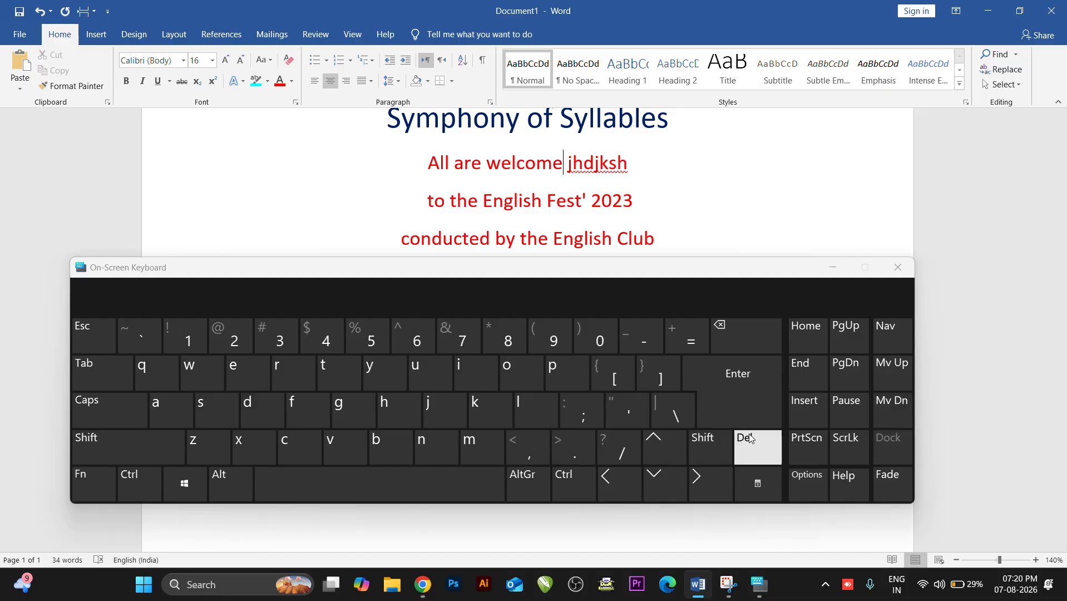
left_click(749, 440)
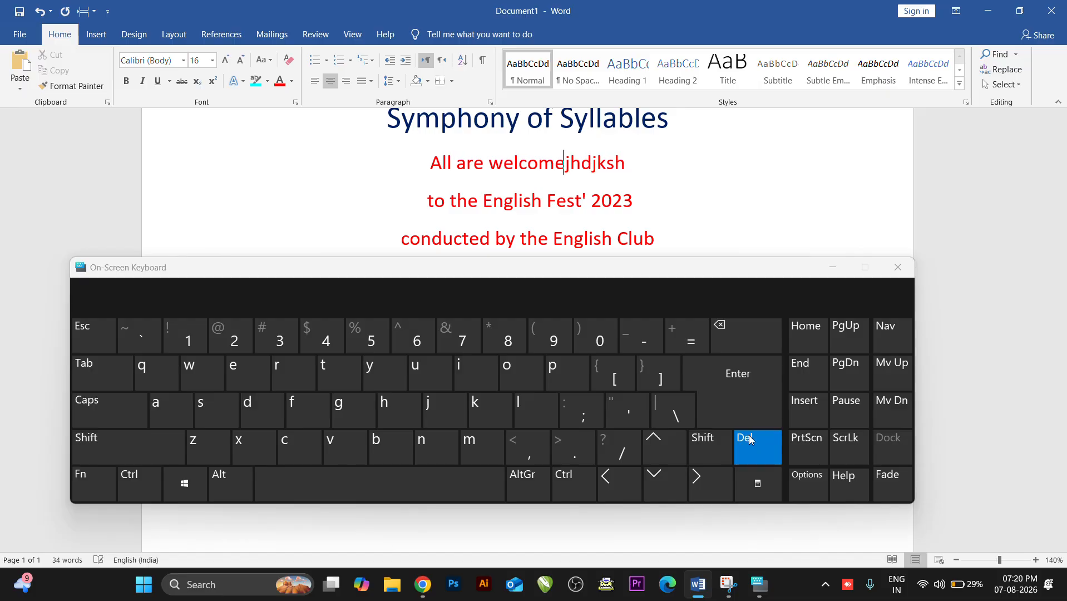
left_click(749, 440)
left_click(749, 440)
left_click(749, 440)
left_click(749, 439)
left_click(749, 440)
left_click(749, 440)
left_click(750, 439)
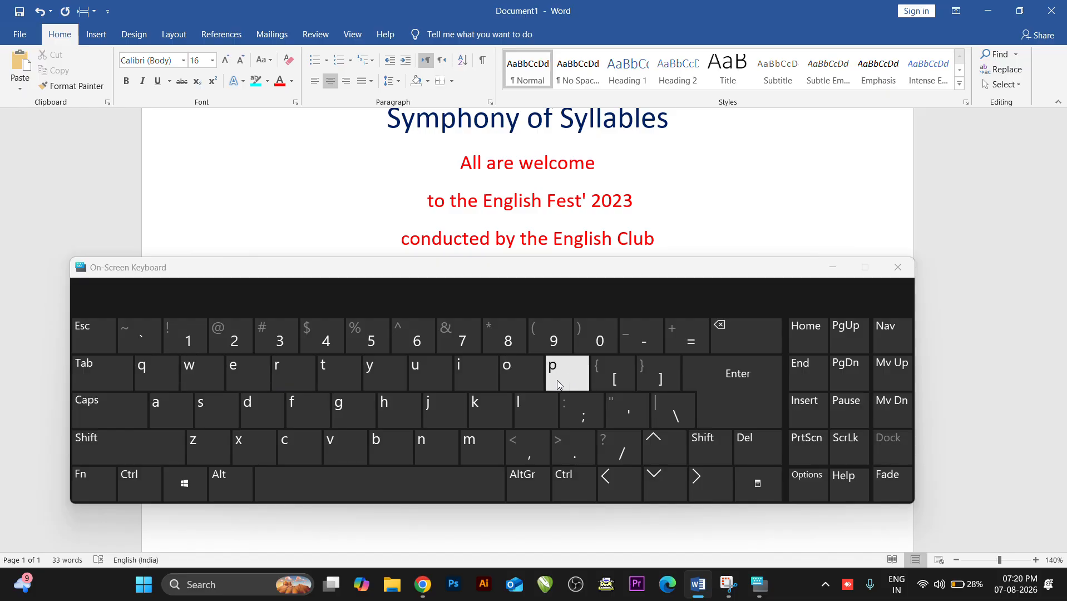
Step: With Shift held on the On-Screen Keyboard, lower it below the date line and extend the selection from after "All are welcome" through the "Come, Enjoy" line
left_click(706, 445)
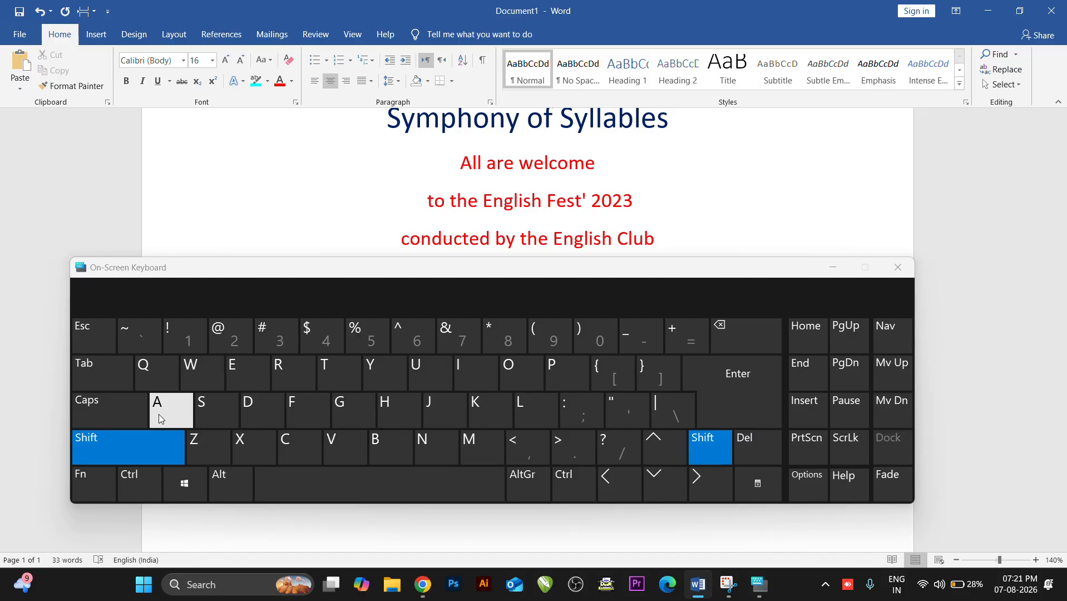
left_click_drag(578, 273, 563, 326)
left_click(659, 272, "shift")
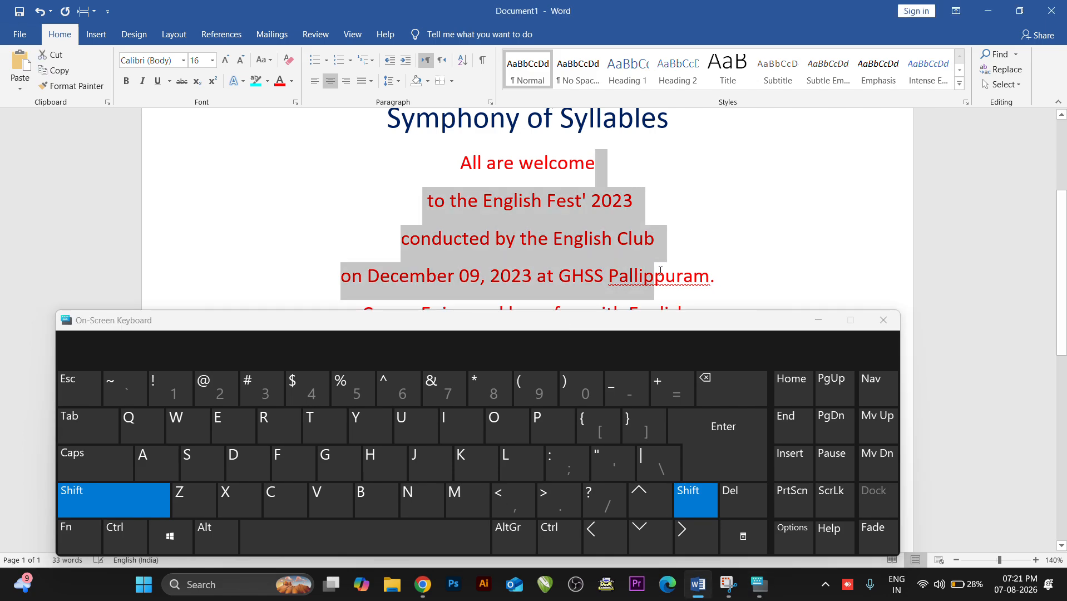
left_click(705, 301, "shift")
left_click(709, 296, "shift")
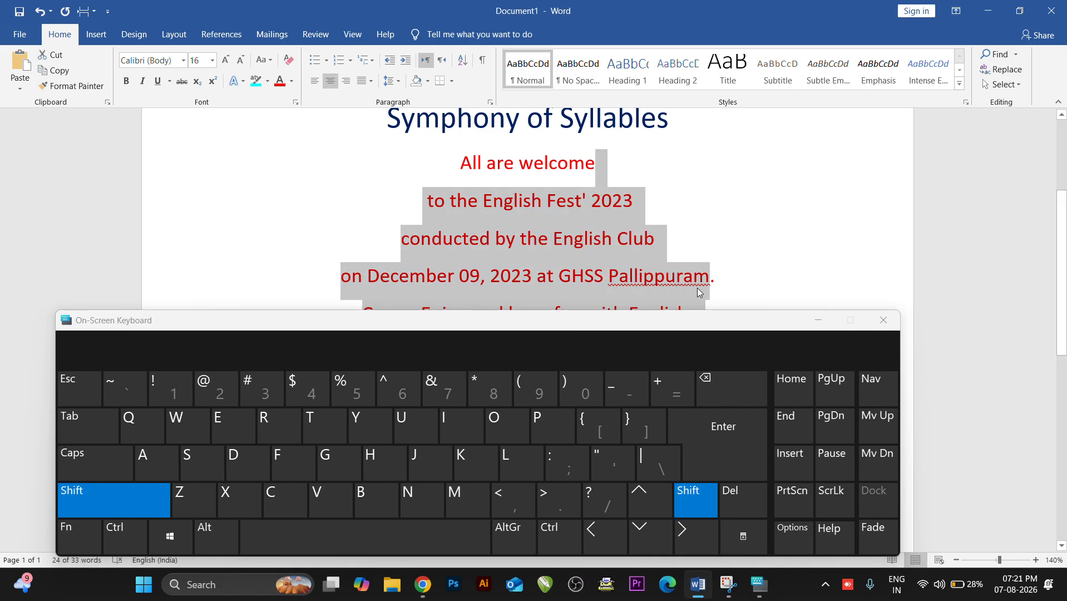
Step: Clear the selection, release Shift, and add the line "M4motivation" below the "Come, Enjoy" line, capitalising the M with the On-Screen Keyboard's Shift
left_click(583, 201)
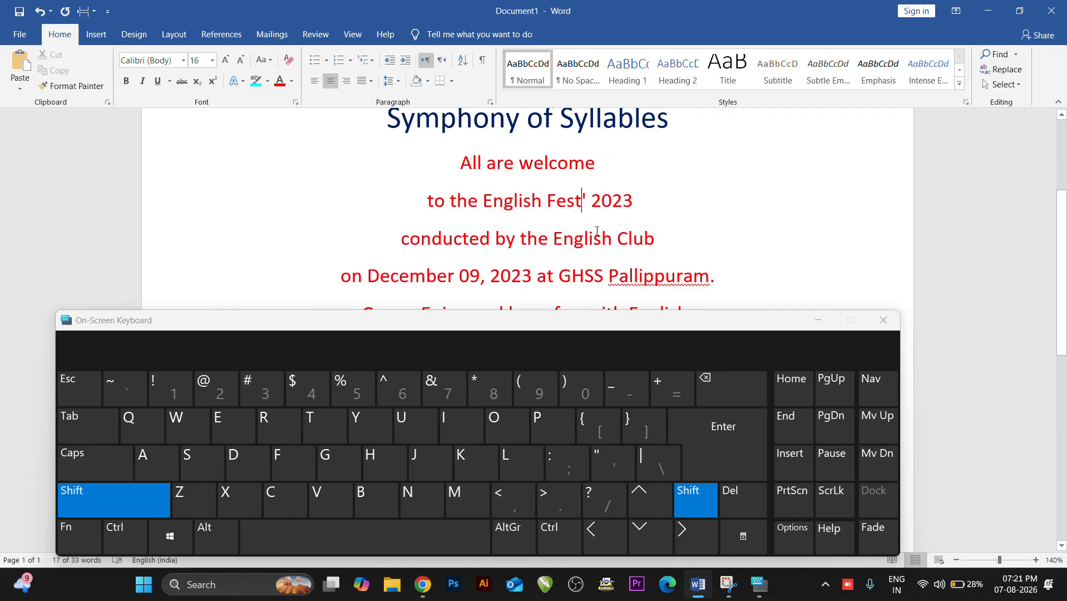
left_click(694, 497)
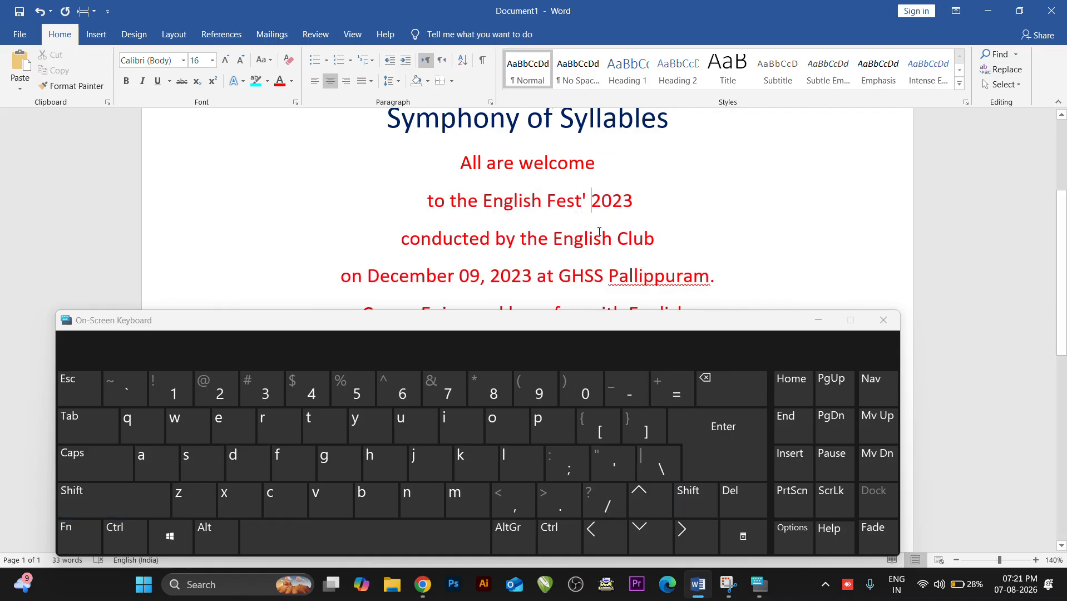
scroll(610, 240, "down", 5)
scroll(612, 232, "up", 1)
scroll(612, 232, "up", 2)
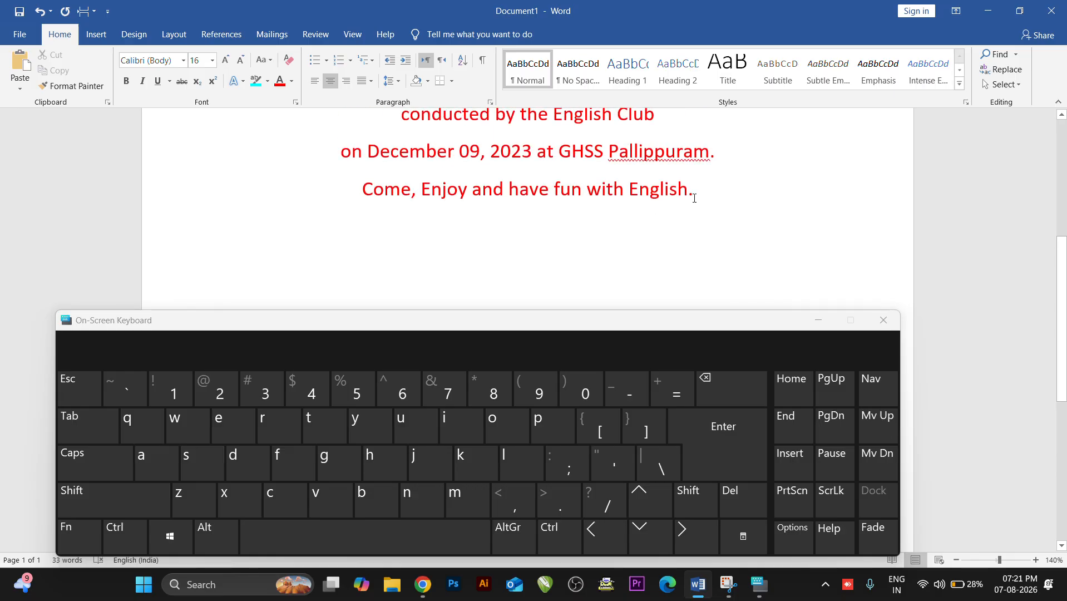
left_click(696, 192)
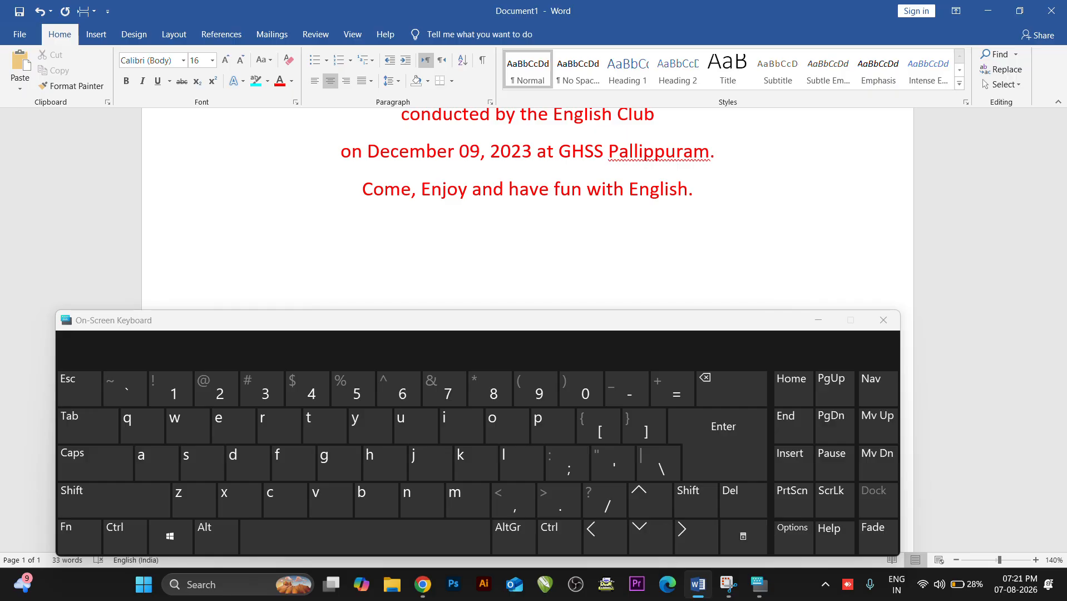
left_click(709, 497)
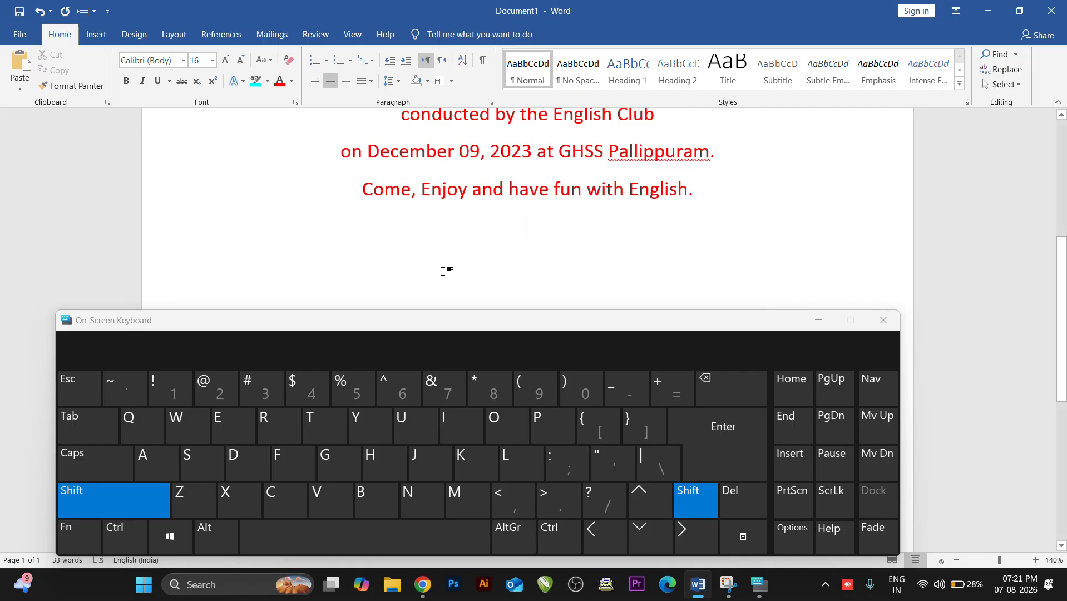
type("M")
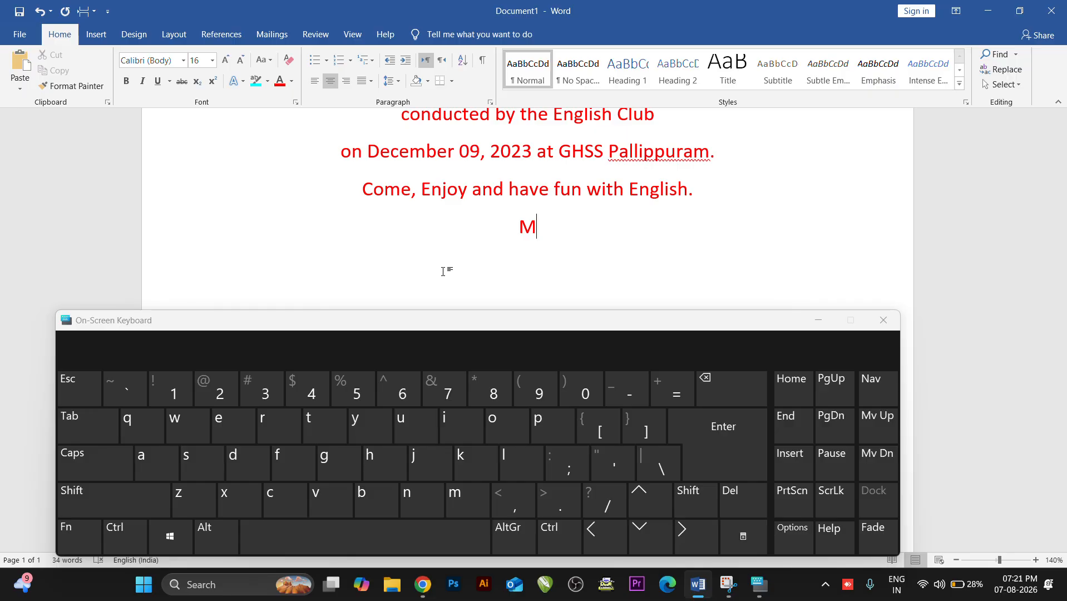
type("4motivation")
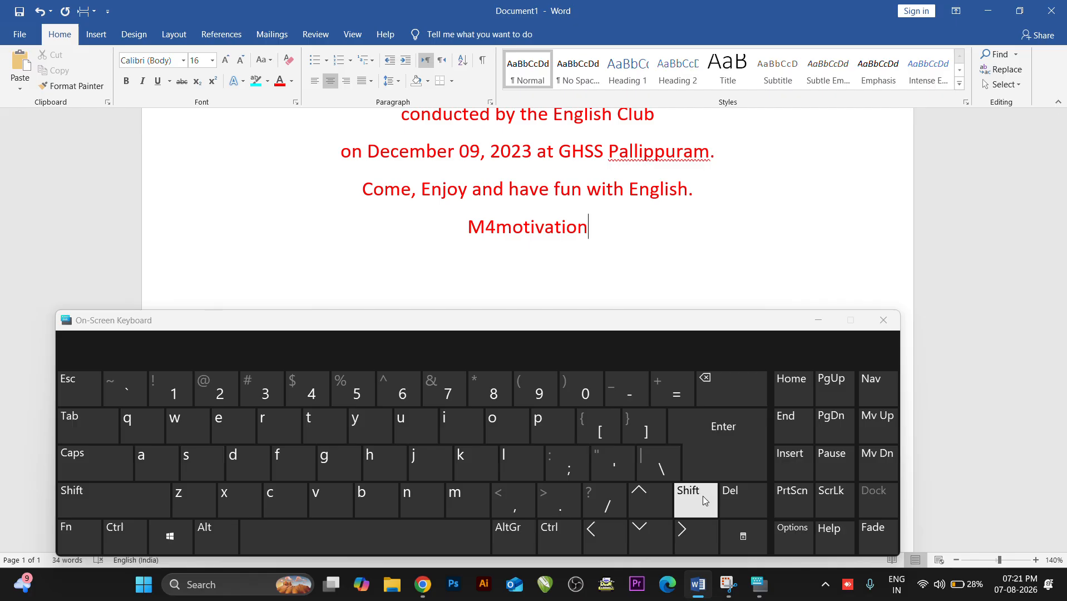
Step: Add "Hai" after "M4motivation", capitalising the H with the On-Screen Keyboard's Shift, and delete the word again
left_click(486, 227)
left_click(586, 231)
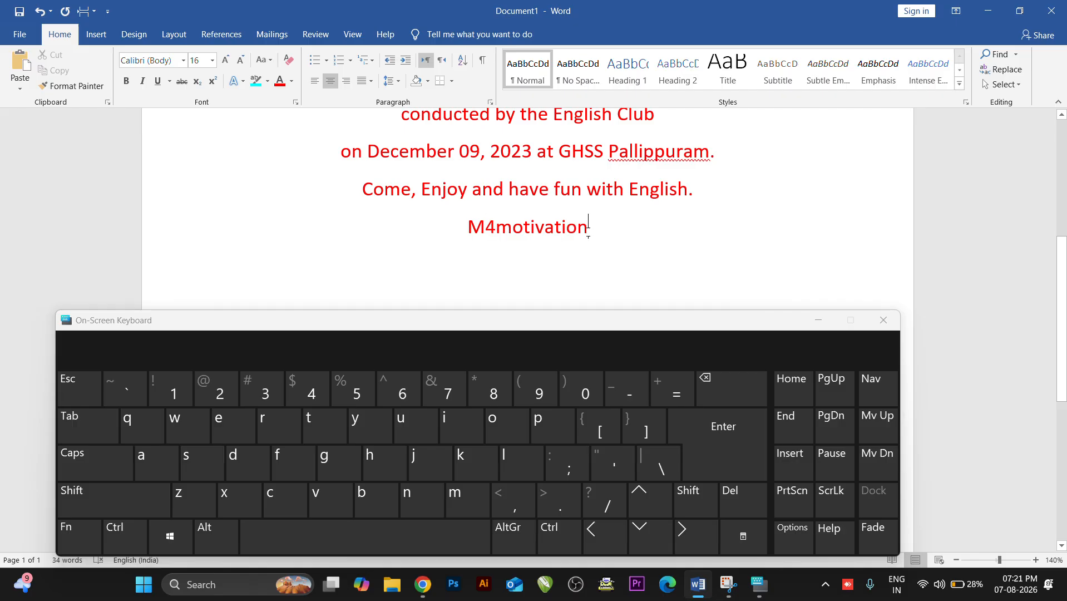
left_click(701, 504)
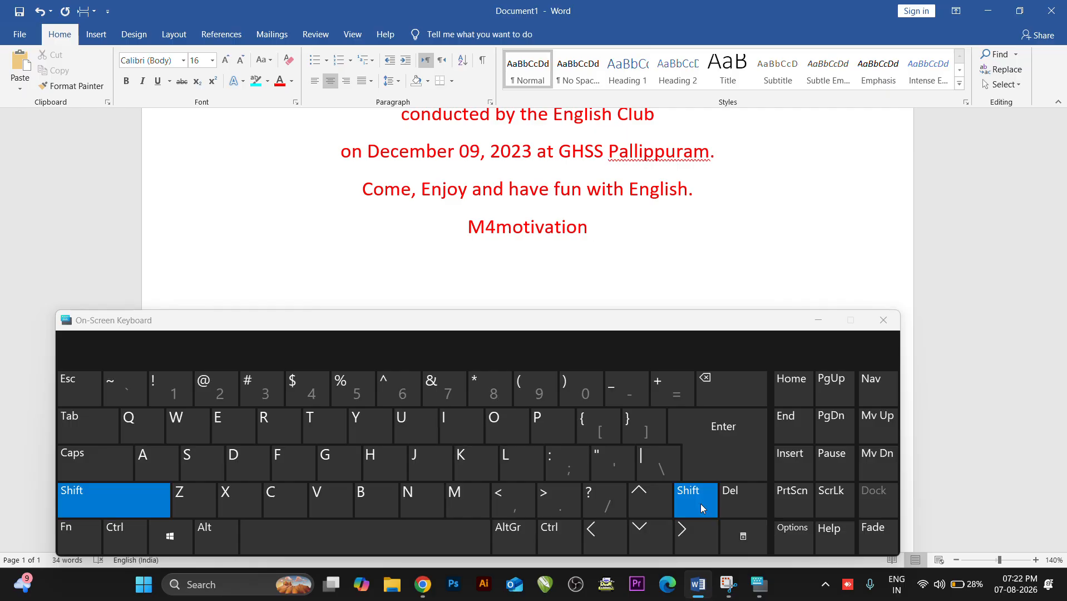
type("H")
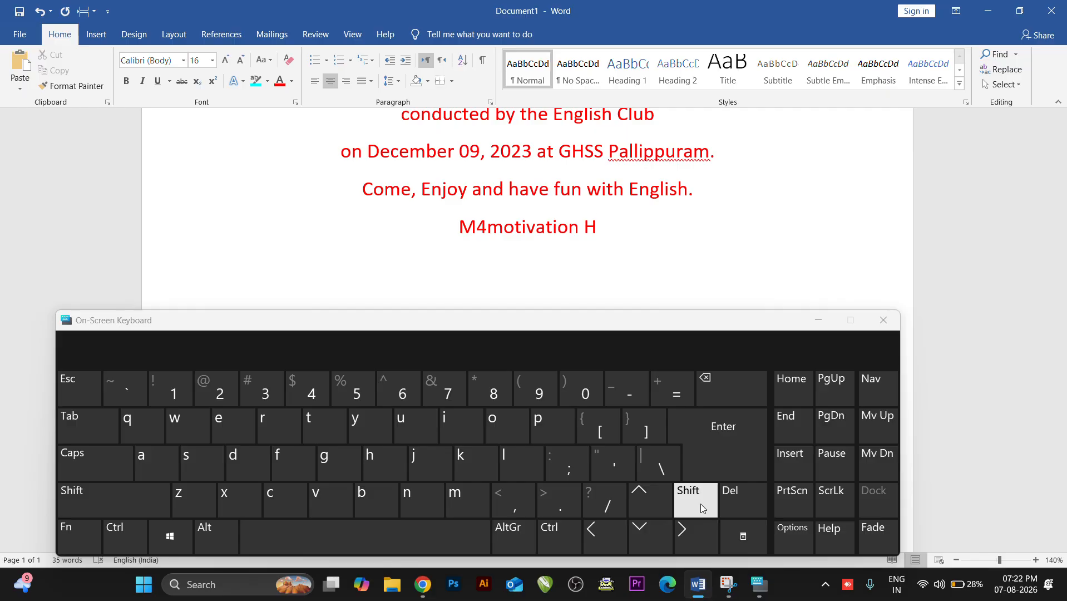
type("ai")
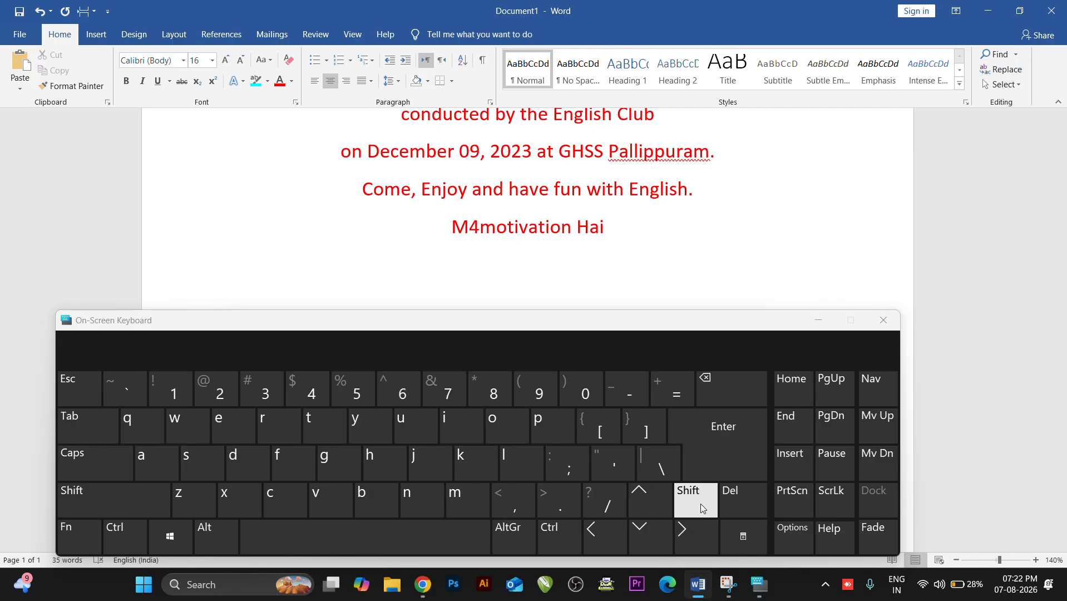
key("BackSpace")
key("BackSpace")
key("BackSpace")
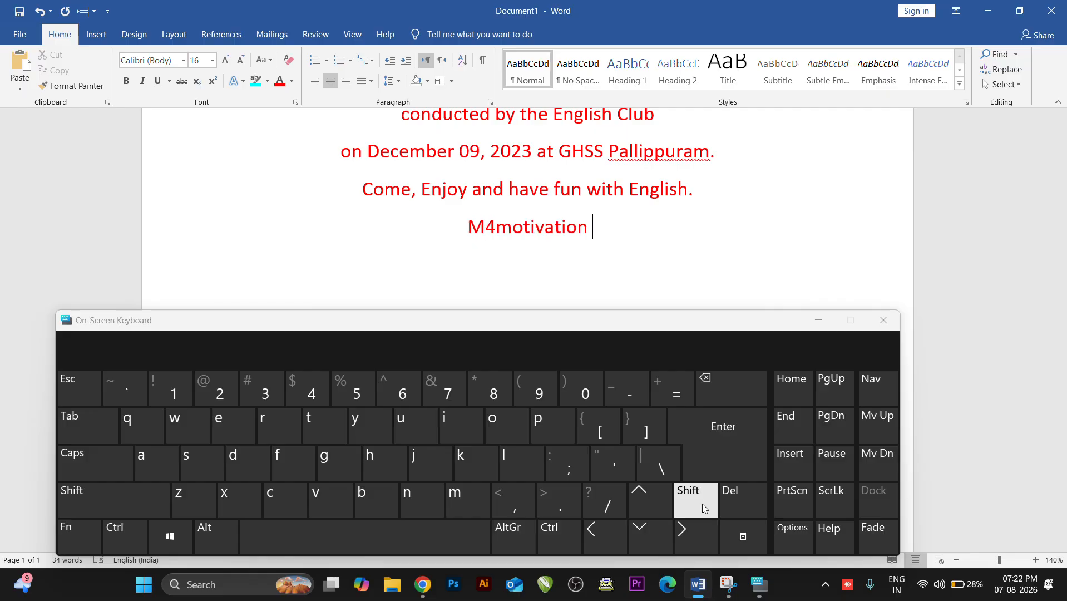
Step: Move the On-Screen Keyboard just below the new line and, with Caps Lock turned on, add "M4MOTIVATION" after "M4motivation"
left_click_drag(711, 329, 758, 264)
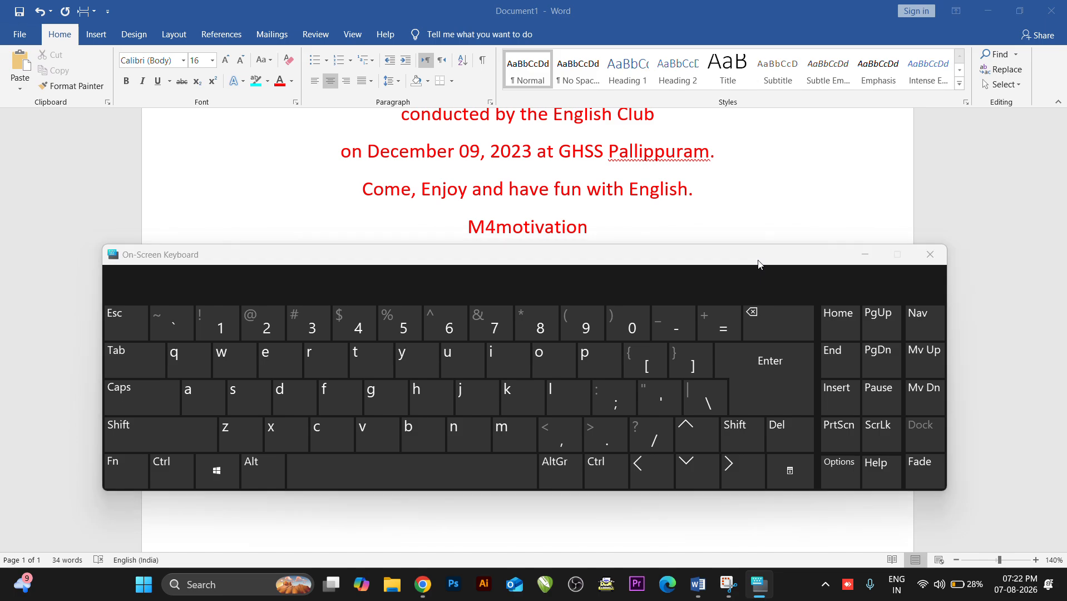
left_click(159, 403)
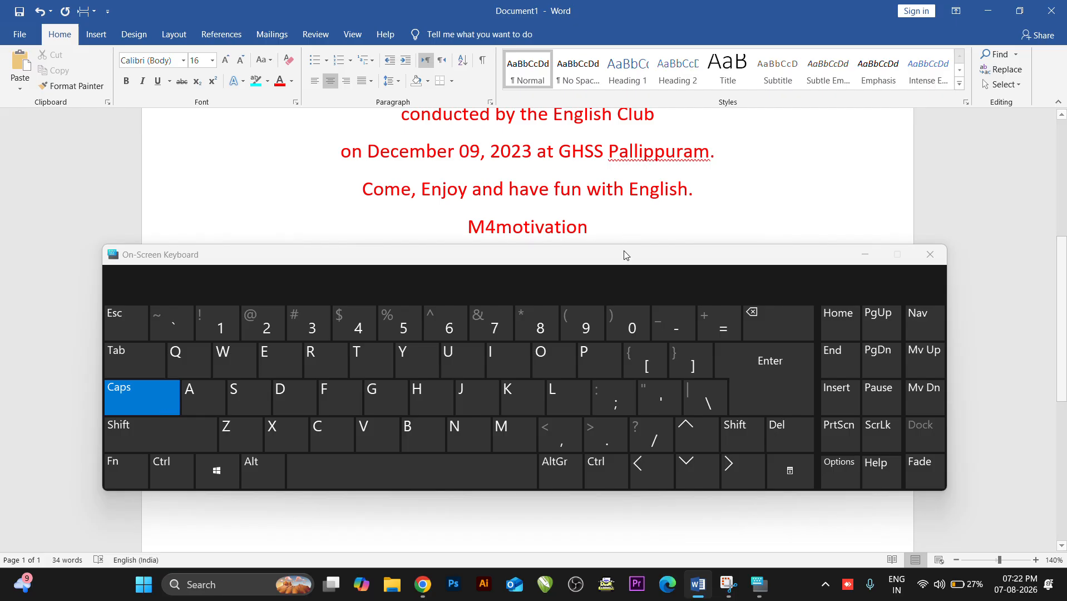
left_click_drag(622, 260, 601, 281)
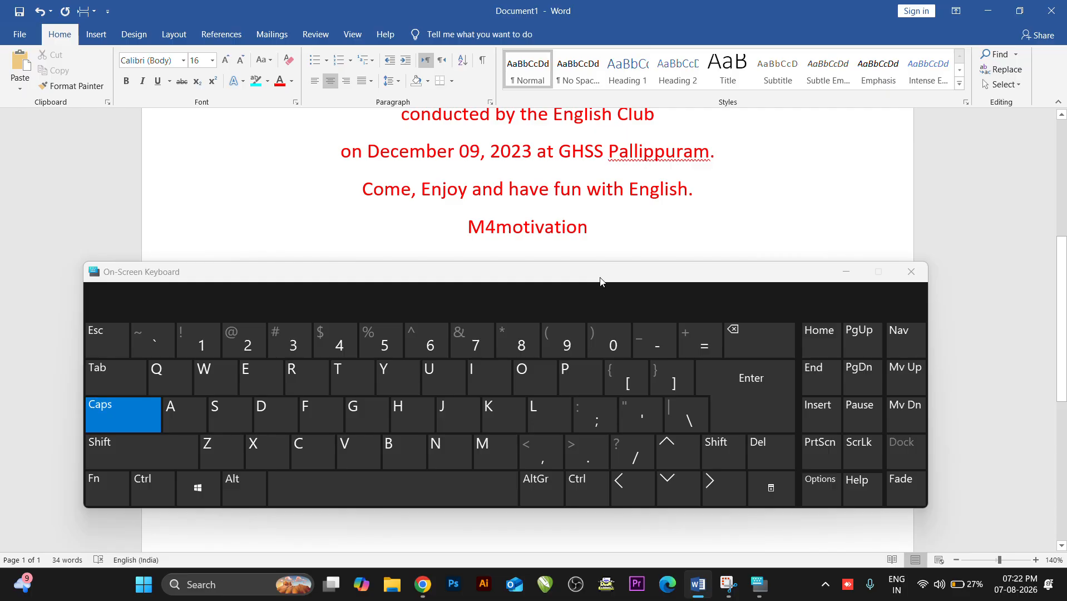
type("M4M")
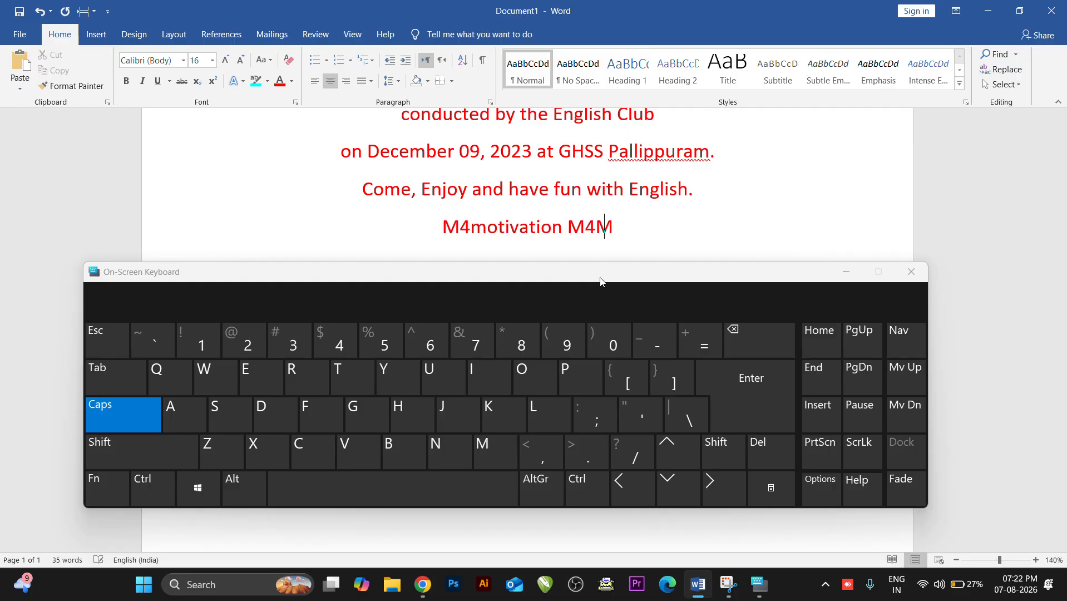
type("OTIVAT")
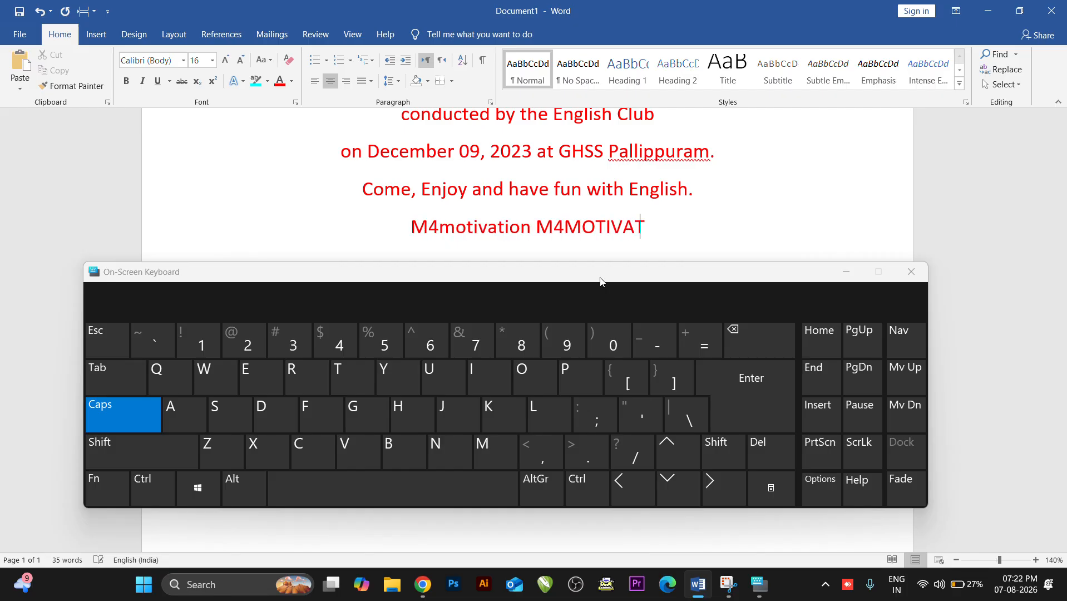
type("ION")
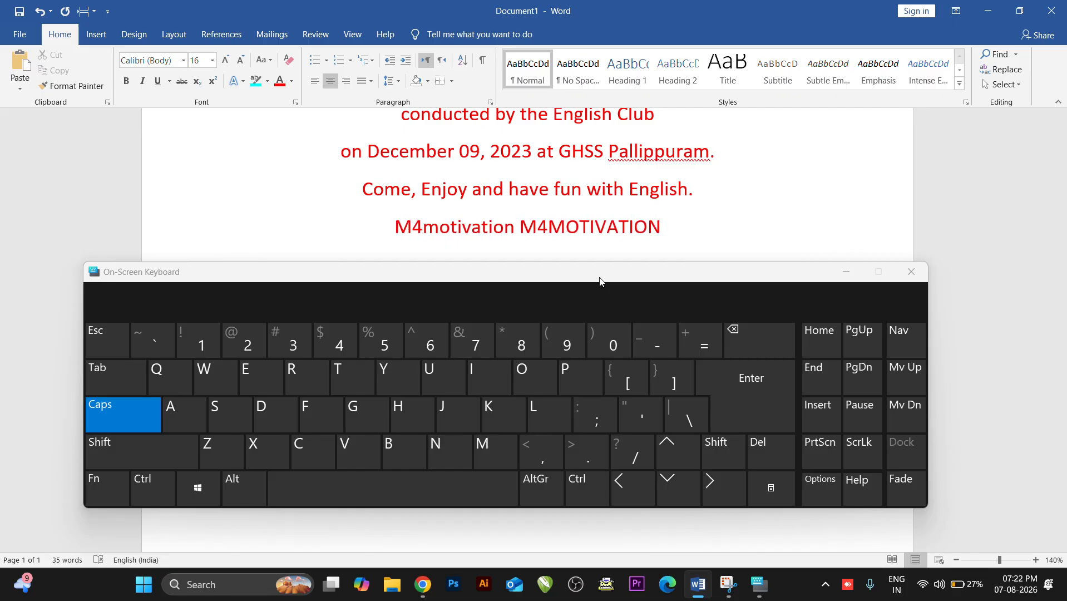
left_click_drag(521, 232, 660, 232)
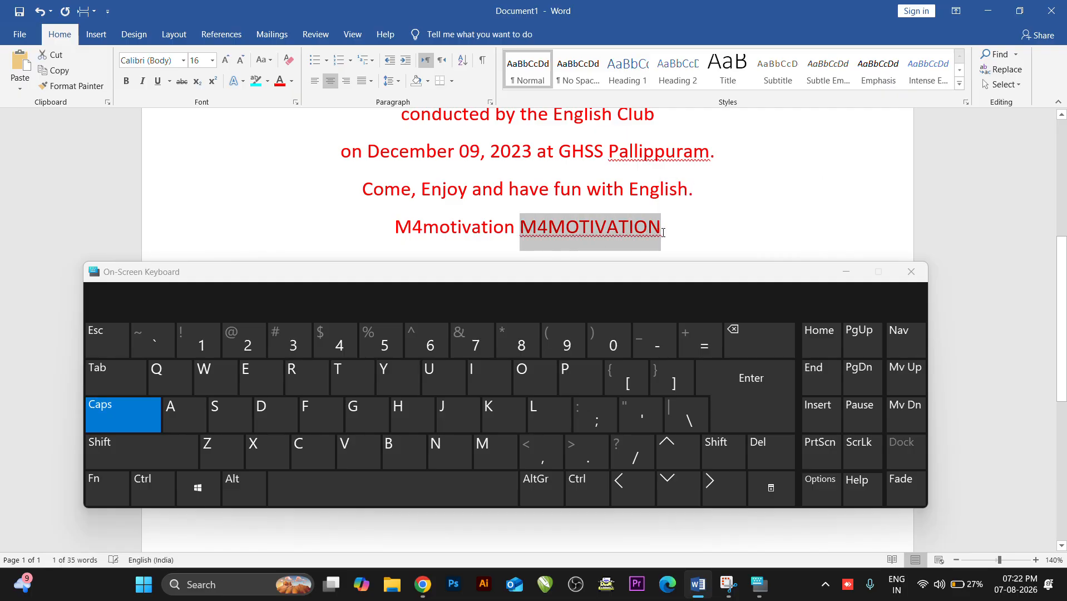
left_click(660, 233)
left_click(653, 232)
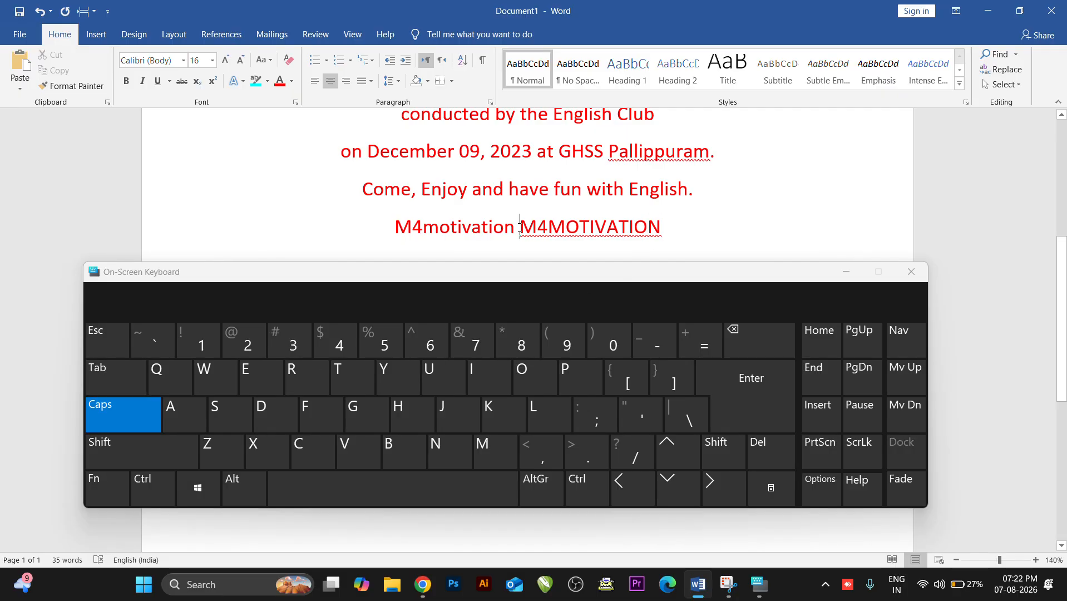
Step: Left-align the "M4motivation M4MOTIVATION" line
left_click(395, 226)
left_click(315, 81)
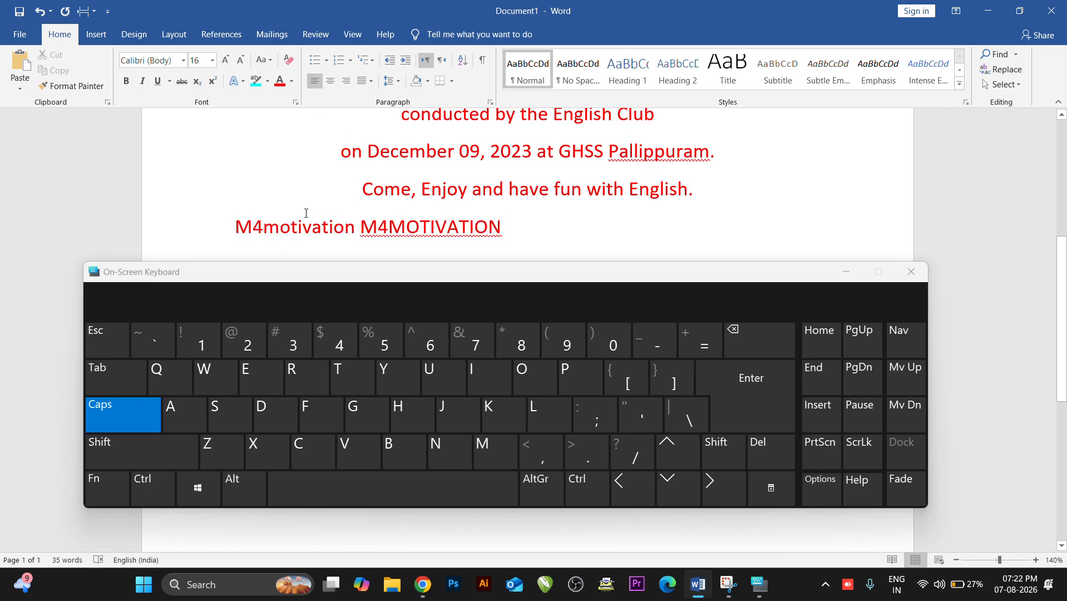
Step: Insert several spaces between "M" and "4" in "M4MOTIVATION" using the On-Screen Keyboard, and remove them again
left_click(382, 226)
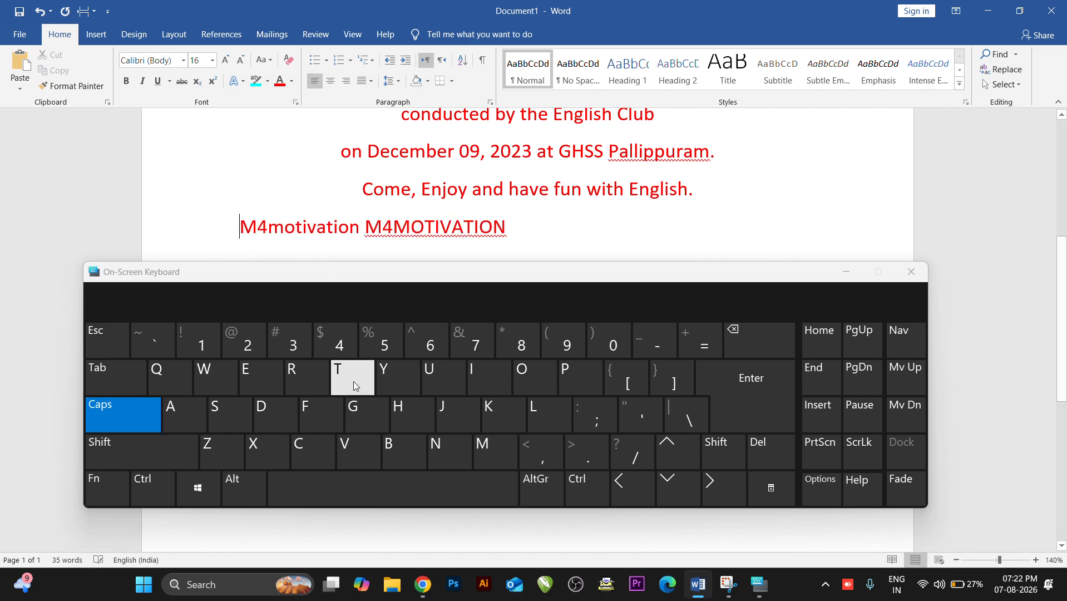
left_click(399, 489)
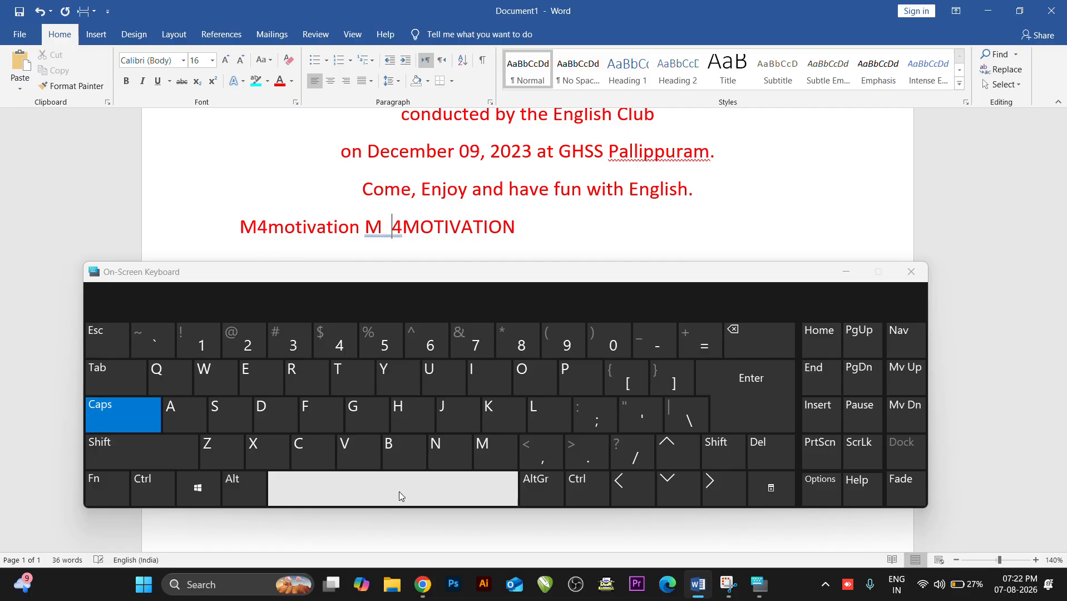
left_click(398, 491)
left_click(399, 492)
key("BackSpace")
key("BackSpace")
key("BackSpace")
key("BackSpace")
key("BackSpace")
key("BackSpace")
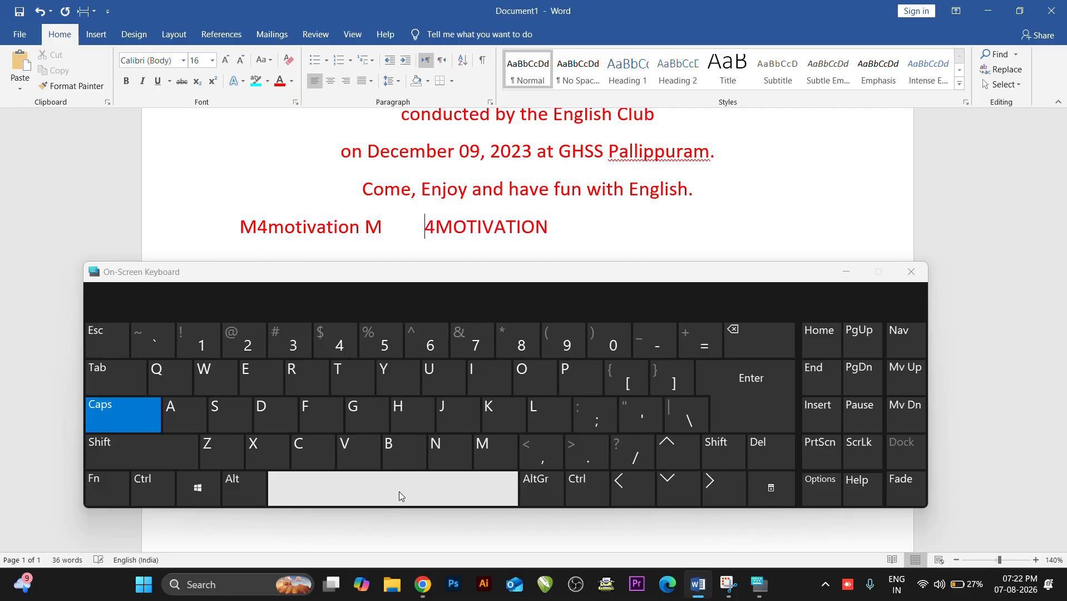
key("BackSpace")
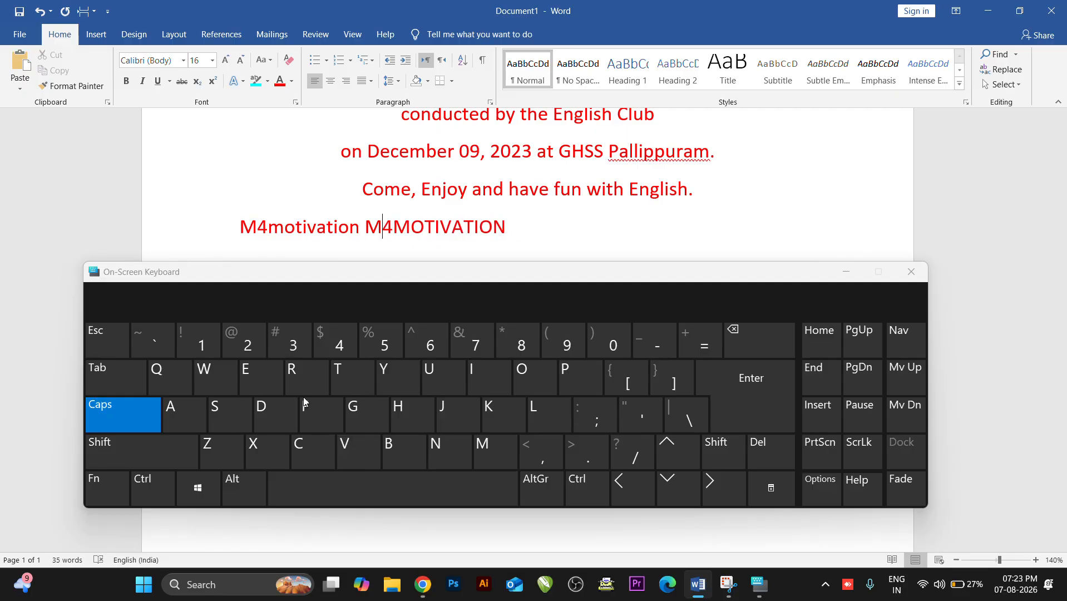
Step: Push the "M4motivation" line inwards with spaces before its first letter and delete those spaces again
left_click(243, 231)
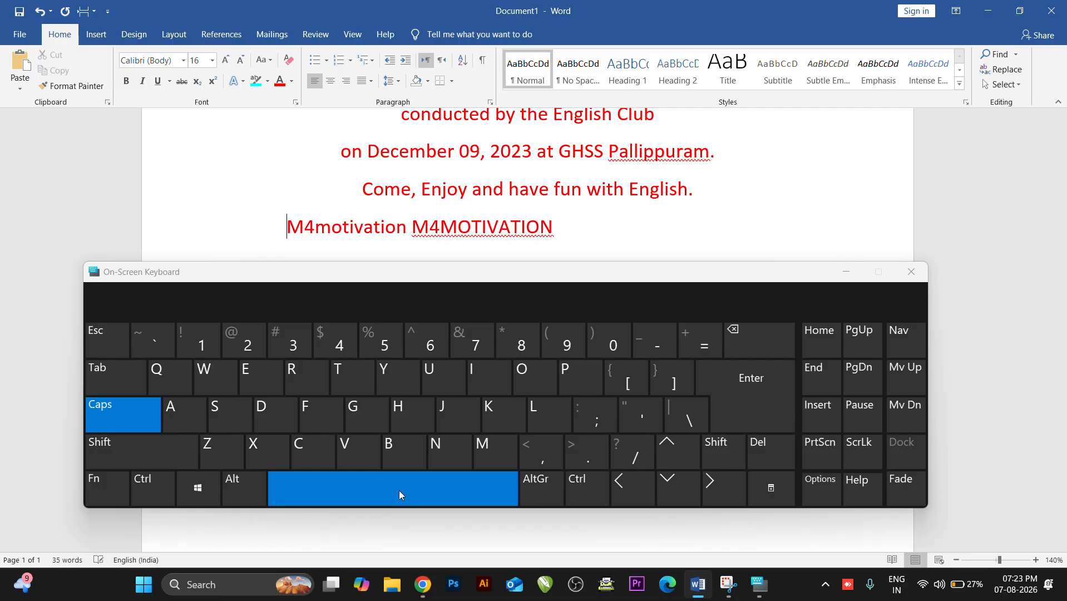
key("BackSpace")
key("BackSpace")
key("BackSpace")
key("BackSpace")
key("BackSpace")
key("BackSpace")
key("BackSpace")
key("BackSpace")
key("BackSpace")
key("BackSpace")
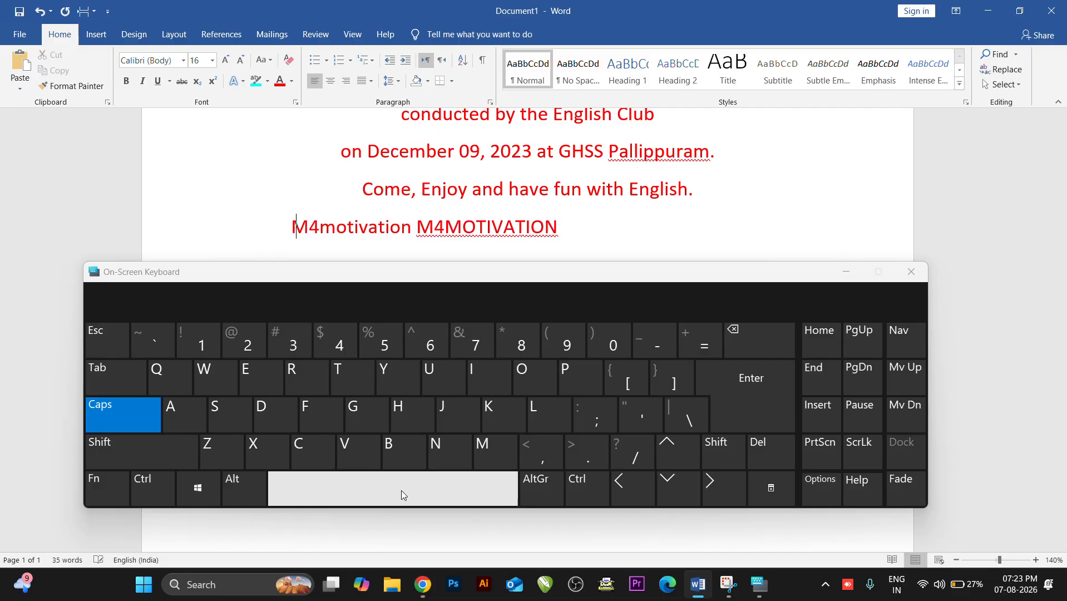
key("BackSpace")
key("BackSpace")
key("BackSpace")
key("BackSpace")
key("BackSpace")
key("BackSpace")
key("BackSpace")
key("BackSpace")
key("BackSpace")
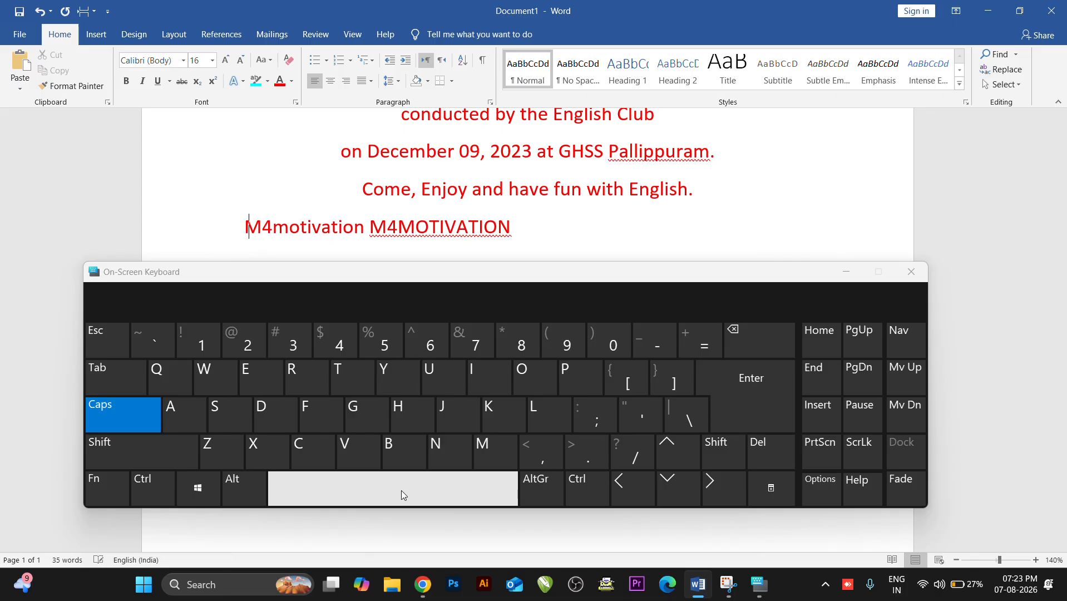
Step: Indent the "M4motivation M4MOTIVATION" line by five tab stops using the On-Screen Keyboard
left_click(131, 375)
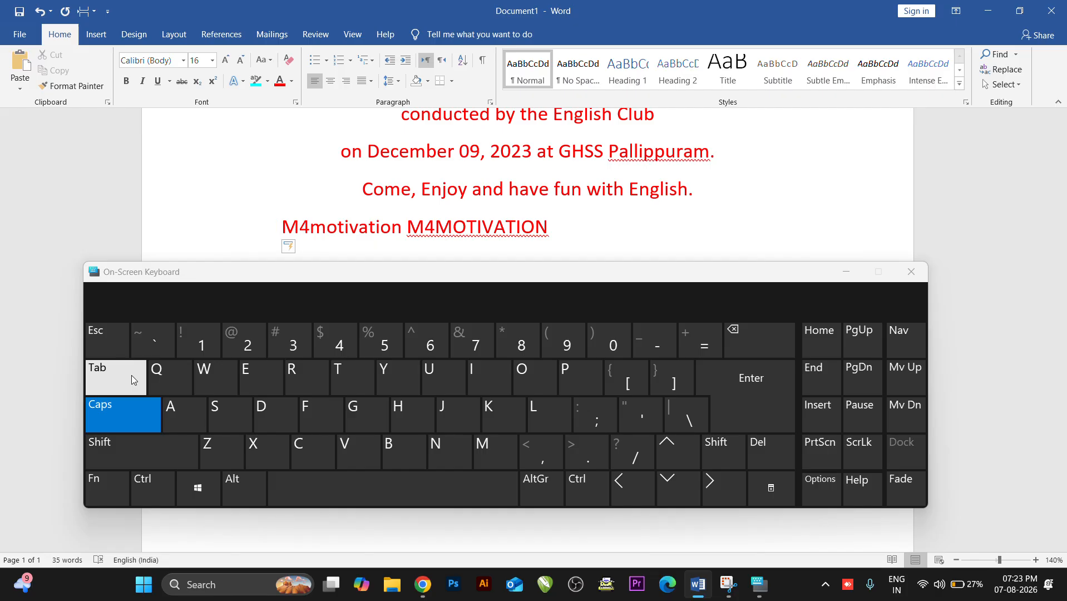
left_click(130, 375)
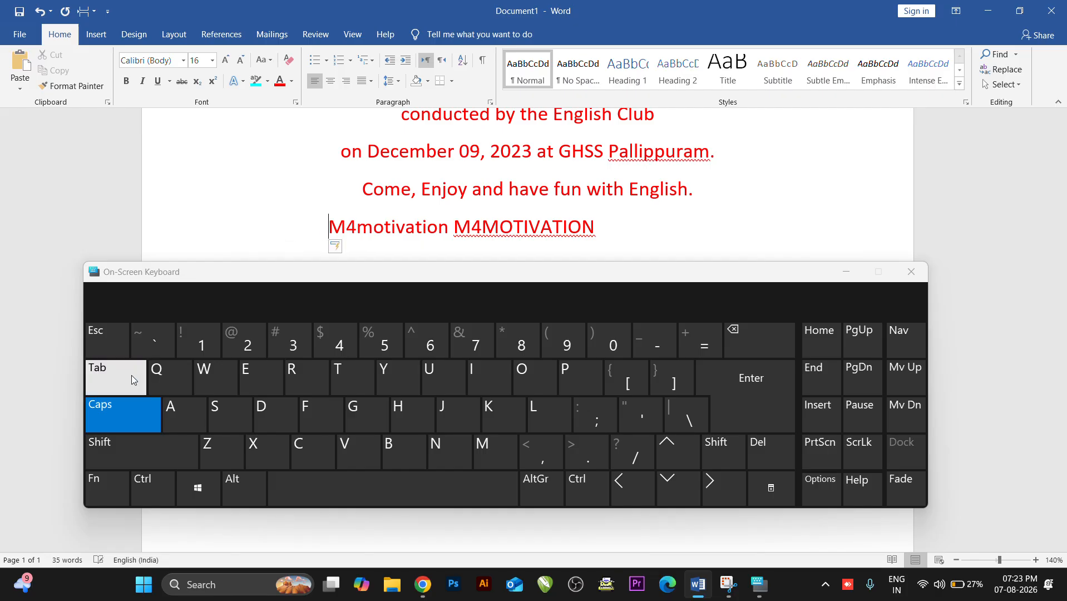
left_click(130, 375)
left_click(130, 375)
left_click(131, 375)
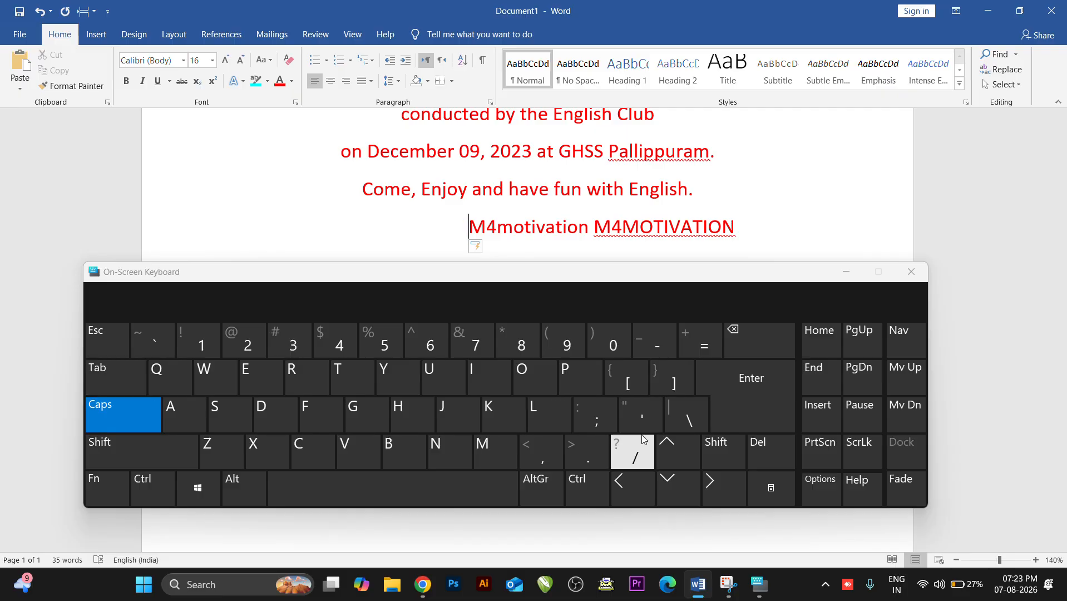
Step: Move the text cursor up, down and sideways between the "Come, Enjoy" and "M4motivation" lines using the On-Screen Keyboard's arrows
left_click(677, 448)
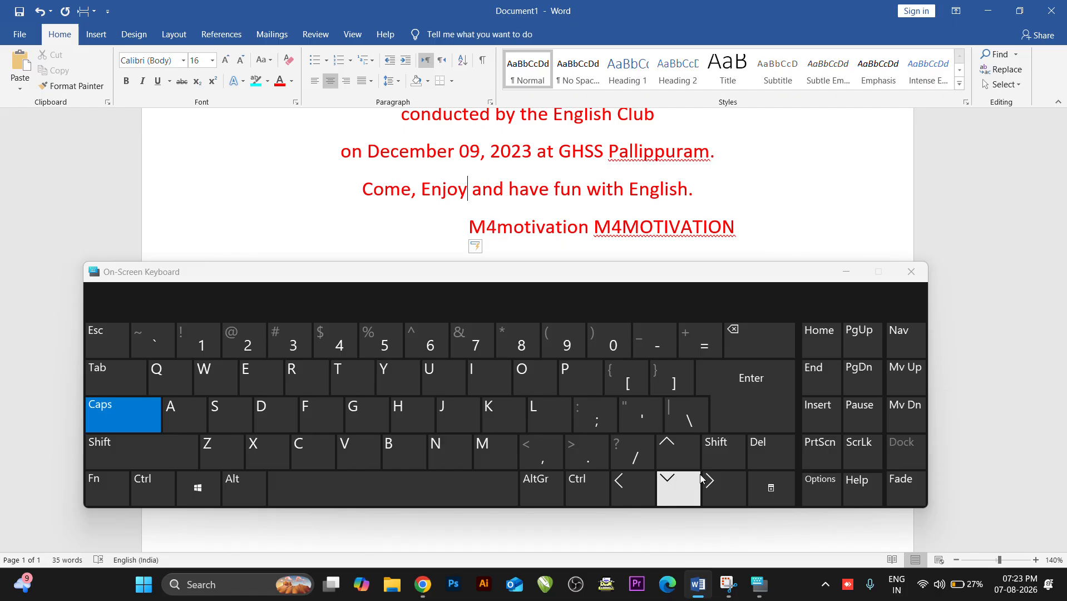
left_click(662, 482)
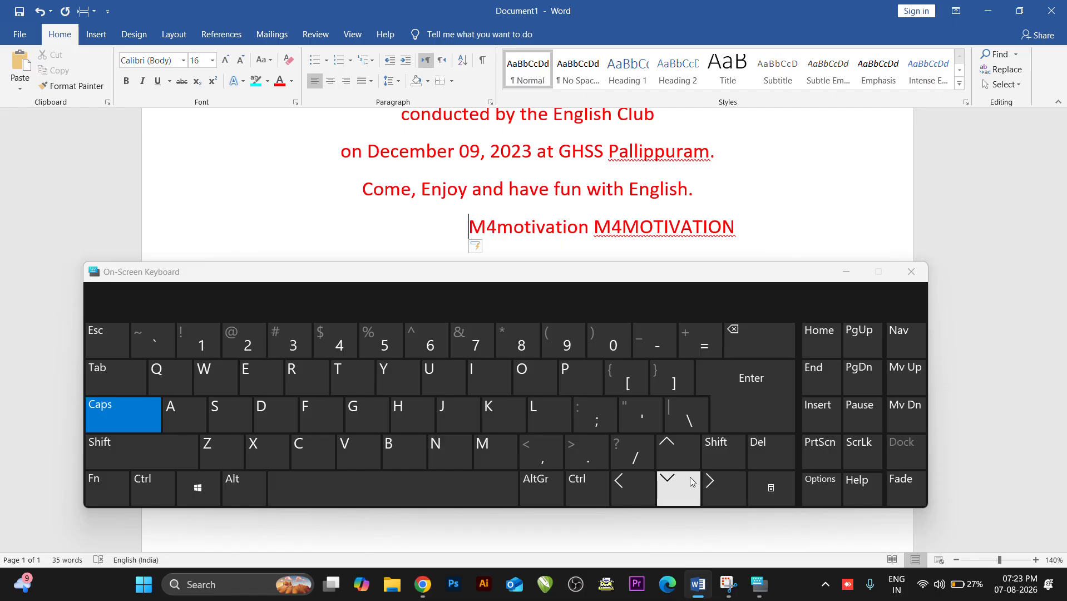
left_click(705, 480)
left_click(682, 451)
left_click(639, 485)
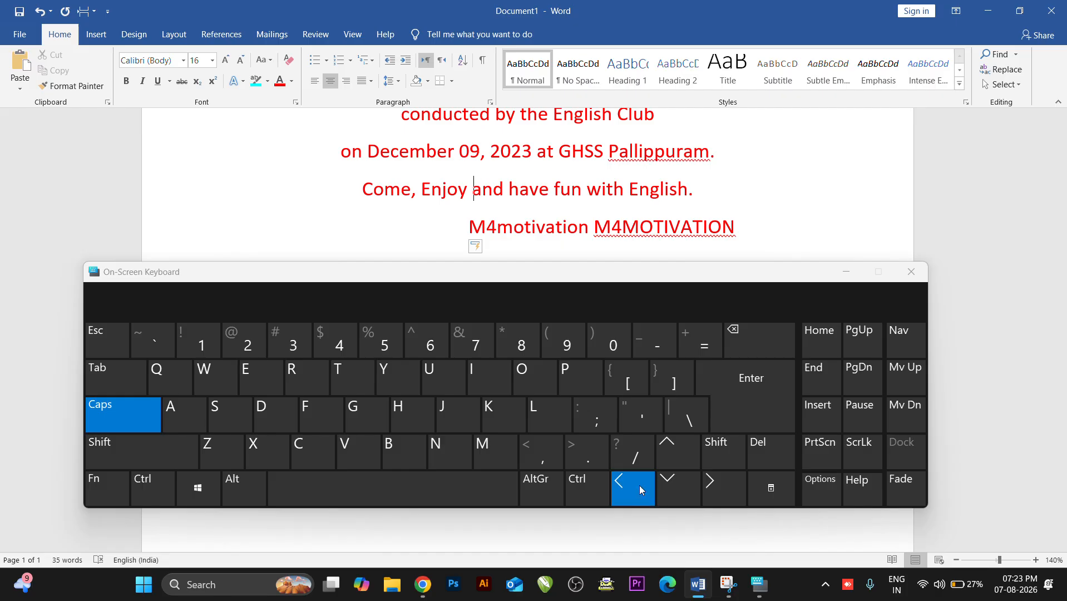
left_click(676, 482)
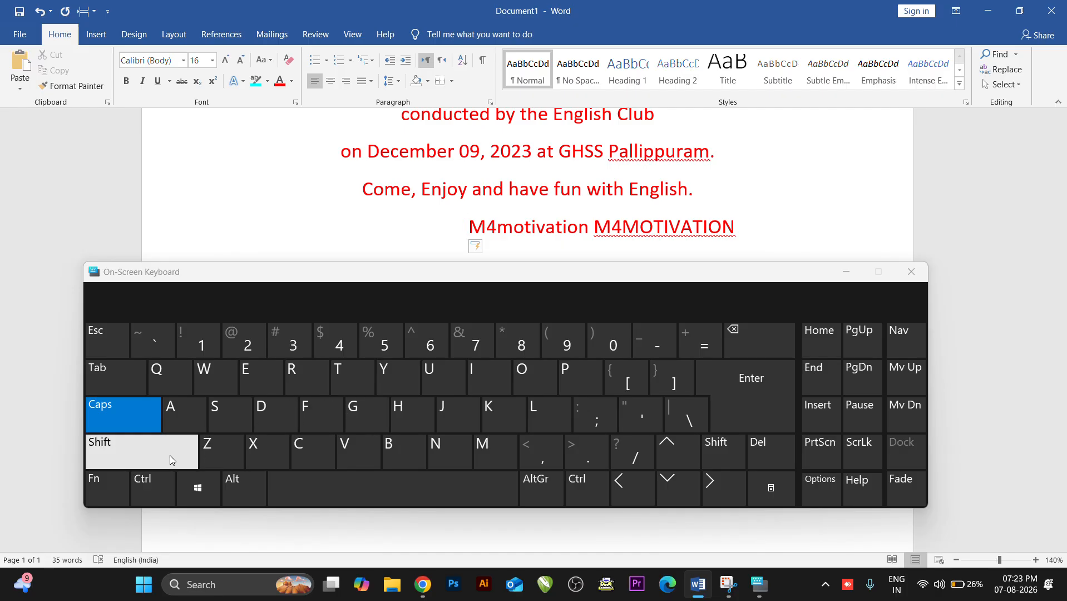
Step: Insert a 5 before "M4motivation" using the On-Screen Keyboard, delete it, and insert its shifted symbol % in its place
left_click(376, 340)
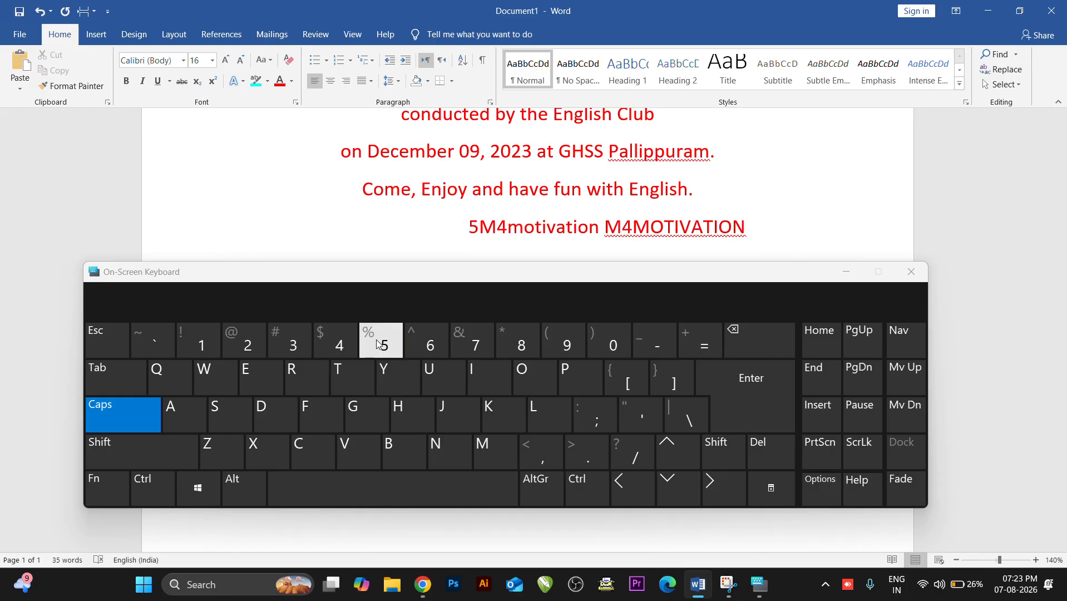
key("BackSpace")
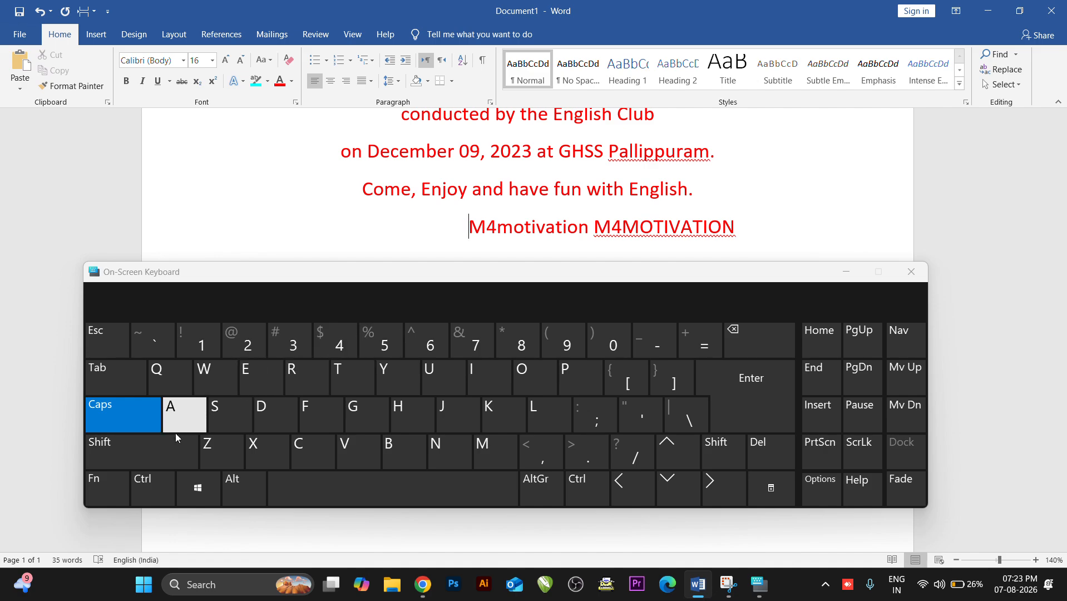
left_click(168, 450)
left_click(387, 346)
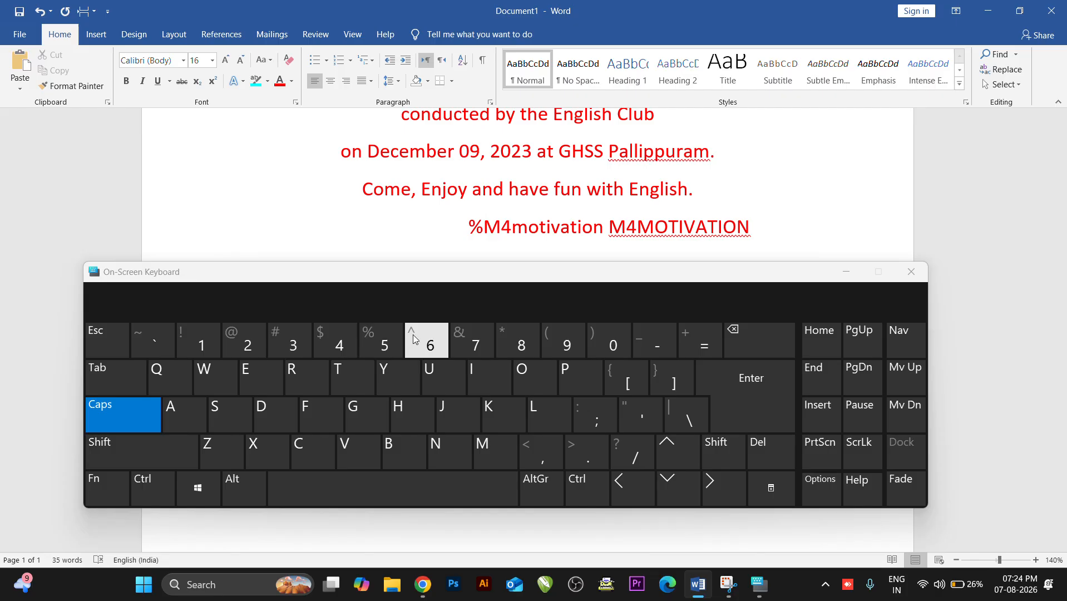
Step: Add the shifted symbols &, ( and ) and an unshifted 0 after the % using the On-Screen Keyboard
left_click(178, 446)
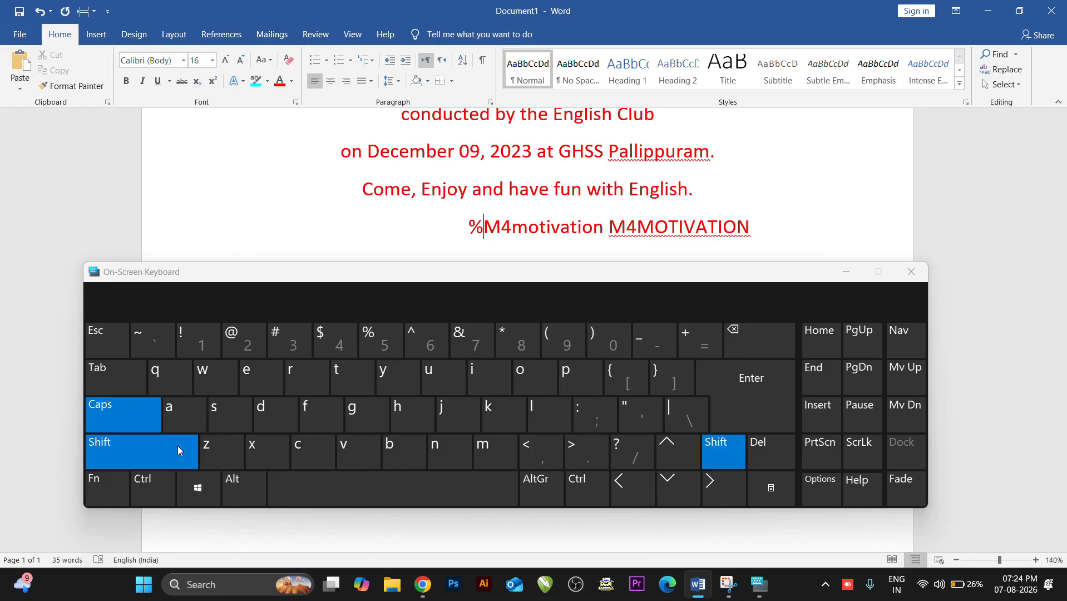
left_click(470, 338)
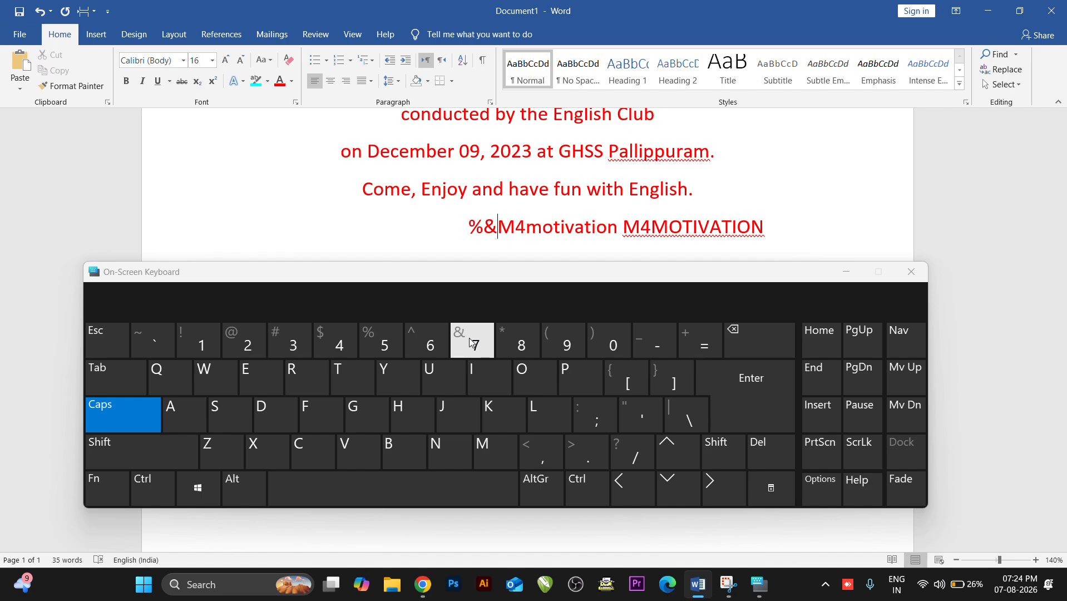
left_click(189, 463)
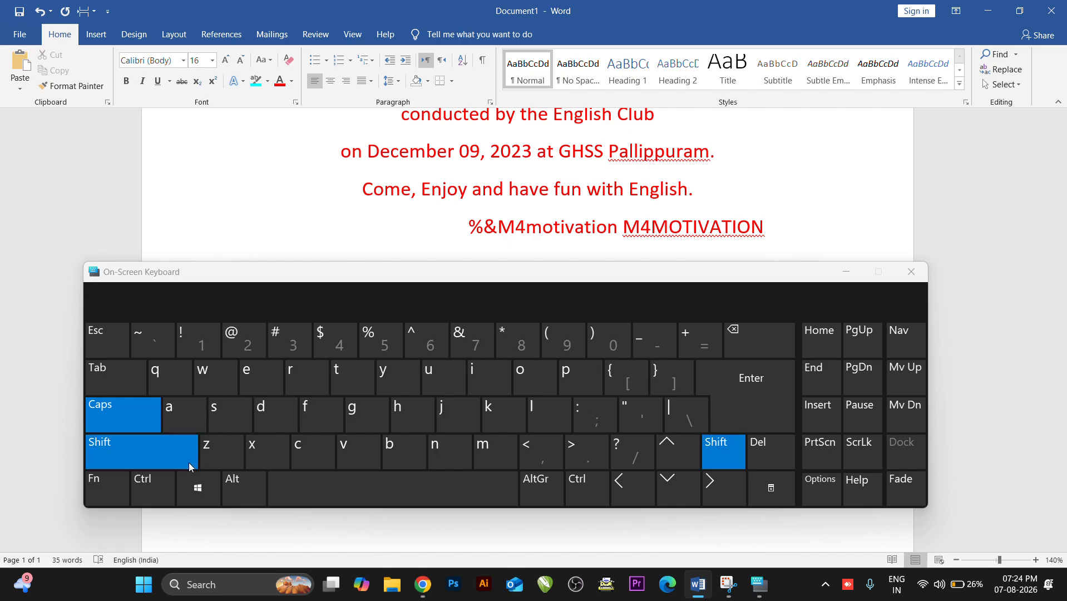
left_click(555, 349)
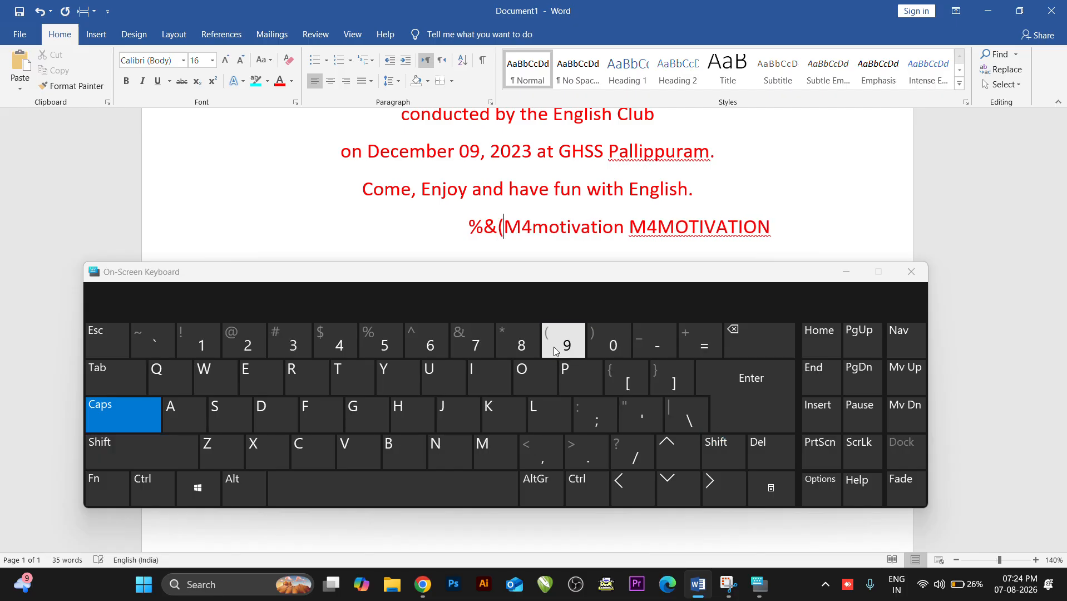
left_click(171, 450)
left_click(600, 335)
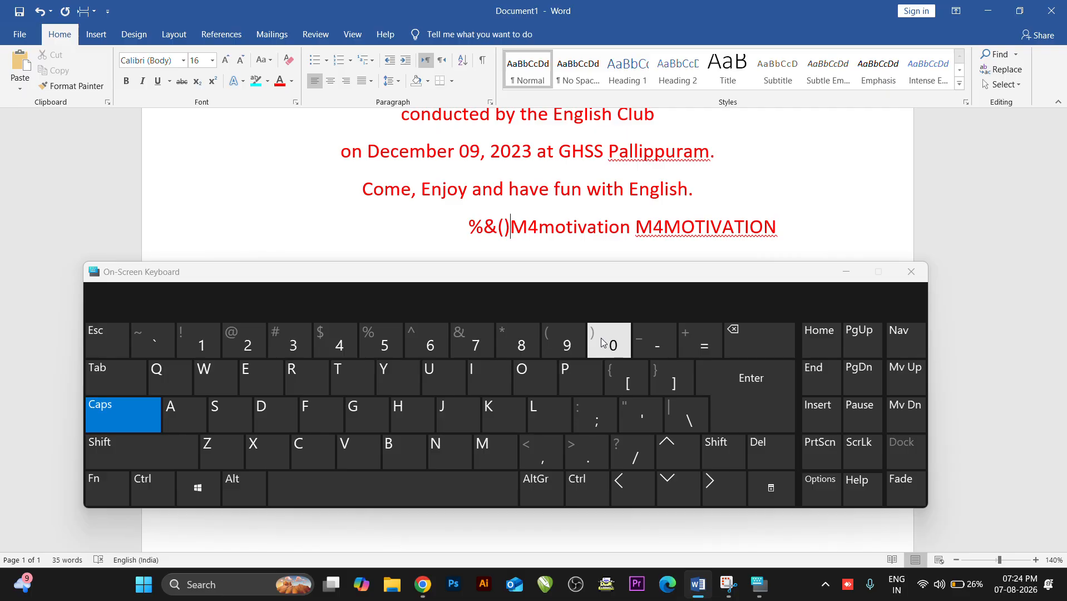
left_click(601, 342)
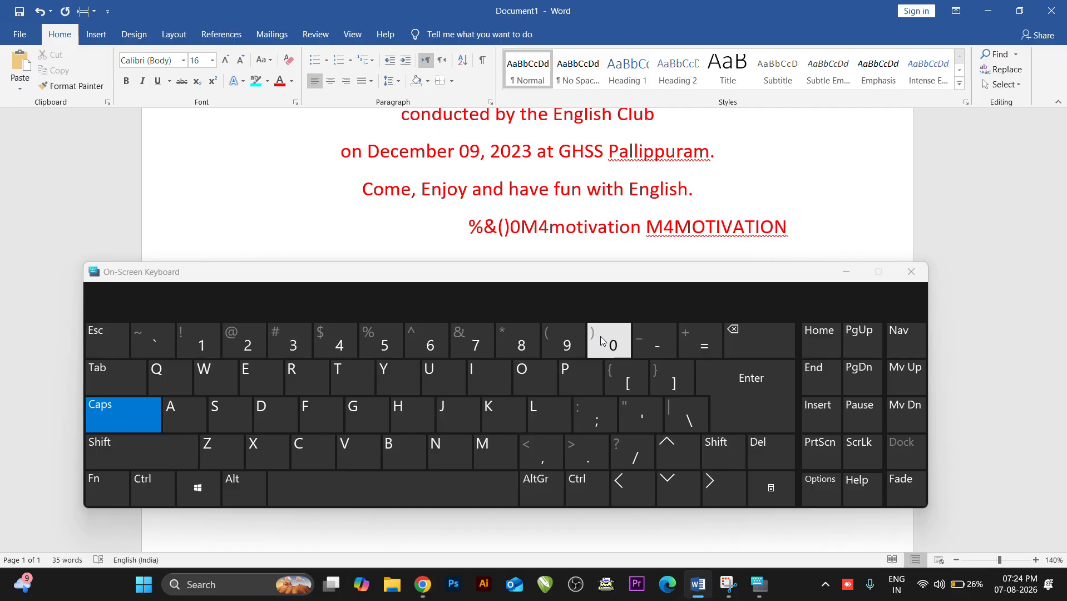
Step: Delete the characters %&()0 and all the tab indentation in front of "M4motivation"
key("BackSpace")
key("BackSpace")
key("BackSpace")
key("BackSpace")
key("BackSpace")
key("BackSpace")
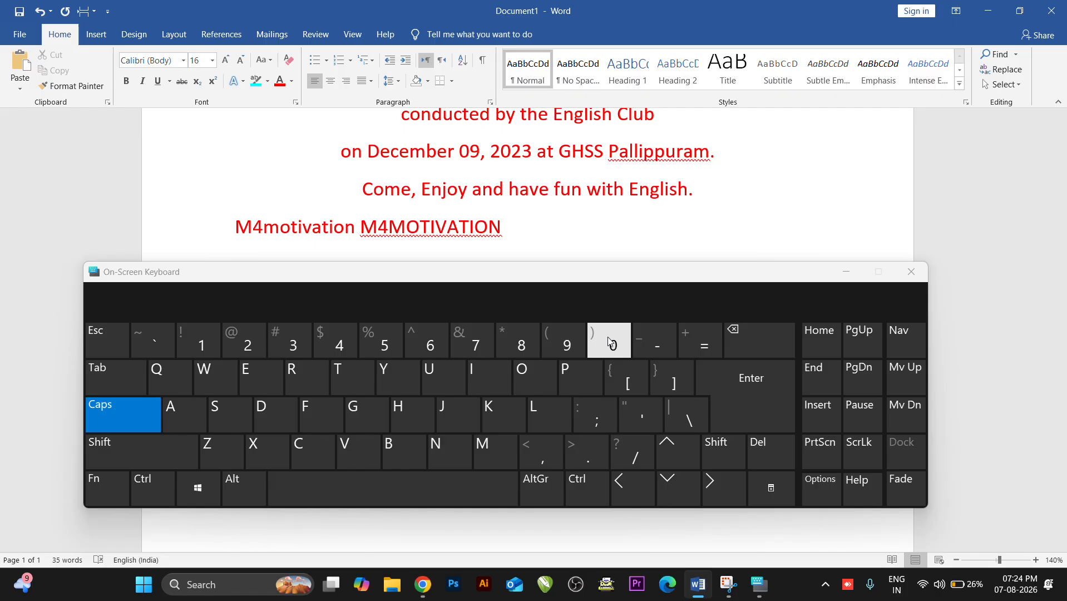
Step: Change the font colour of "GHSS" in the date line to yellow, replace it with a dark blue theme colour, and deselect the word
scroll(570, 223, "up", 1)
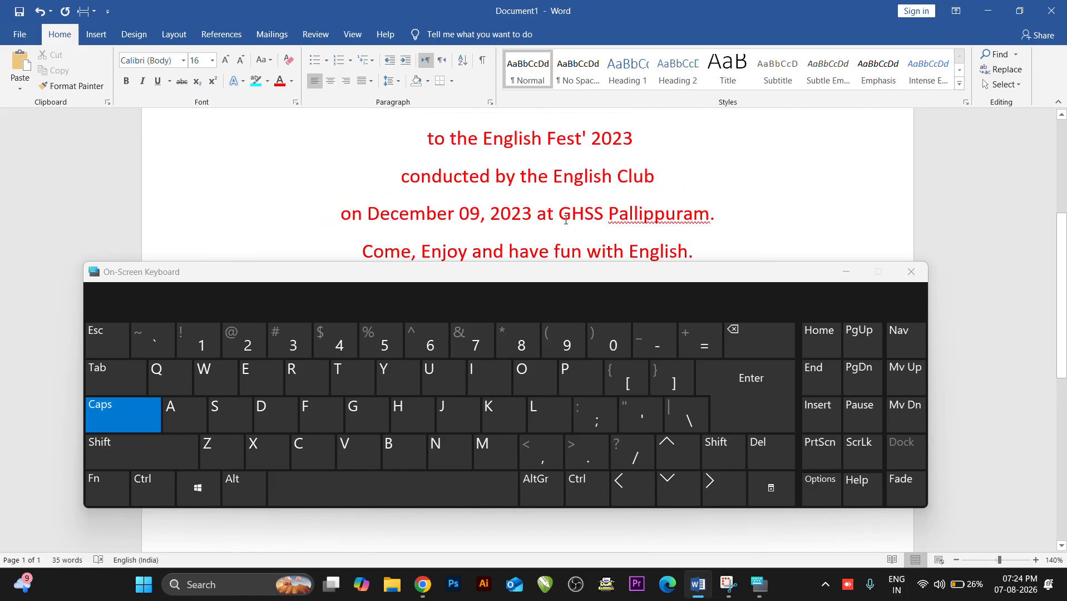
left_click_drag(562, 213, 603, 215)
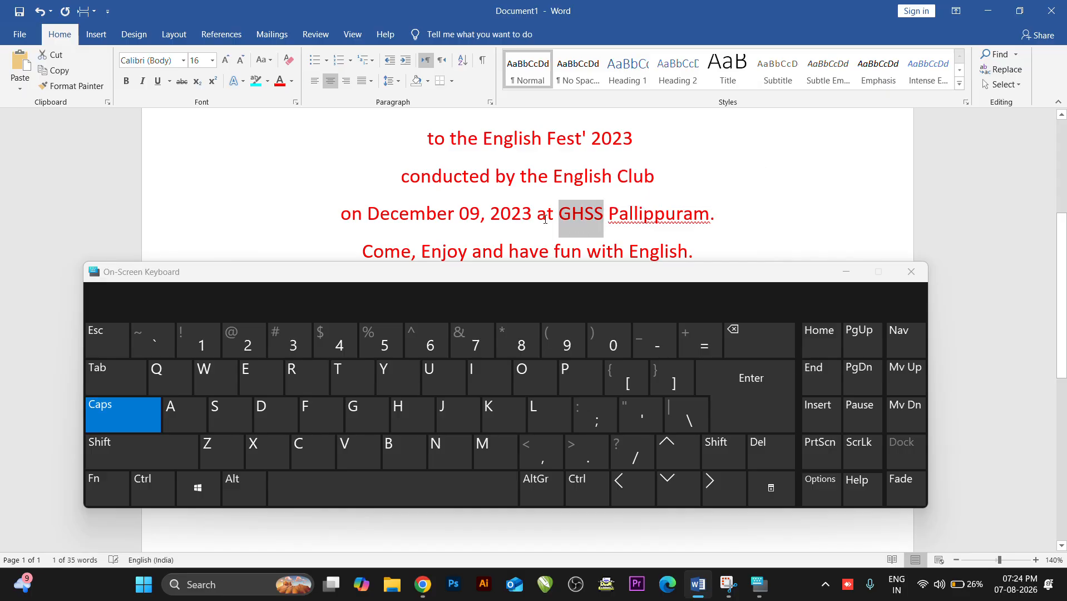
left_click(291, 81)
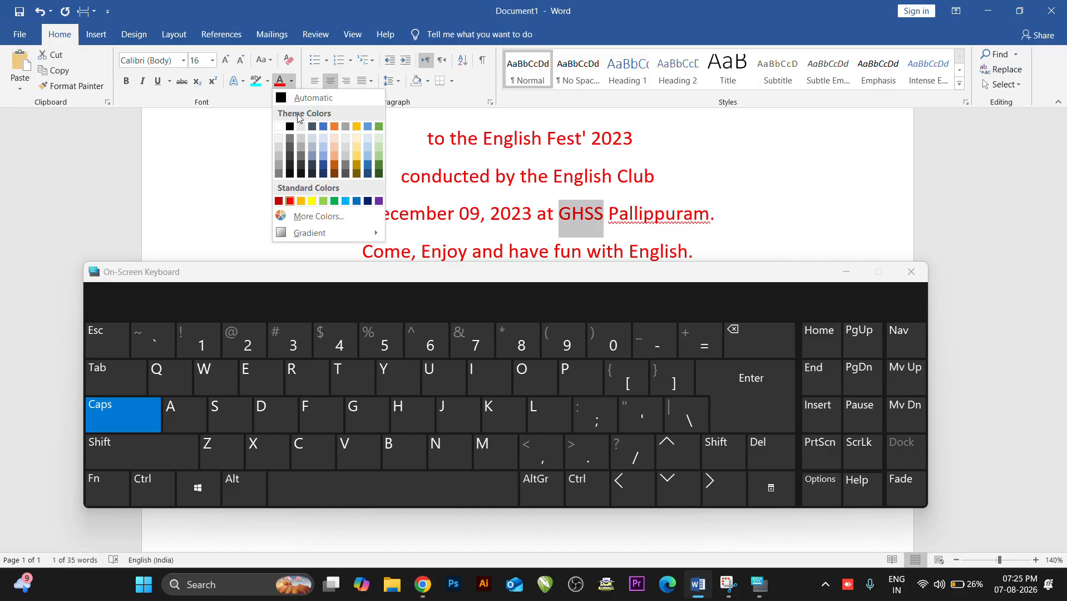
left_click(312, 201)
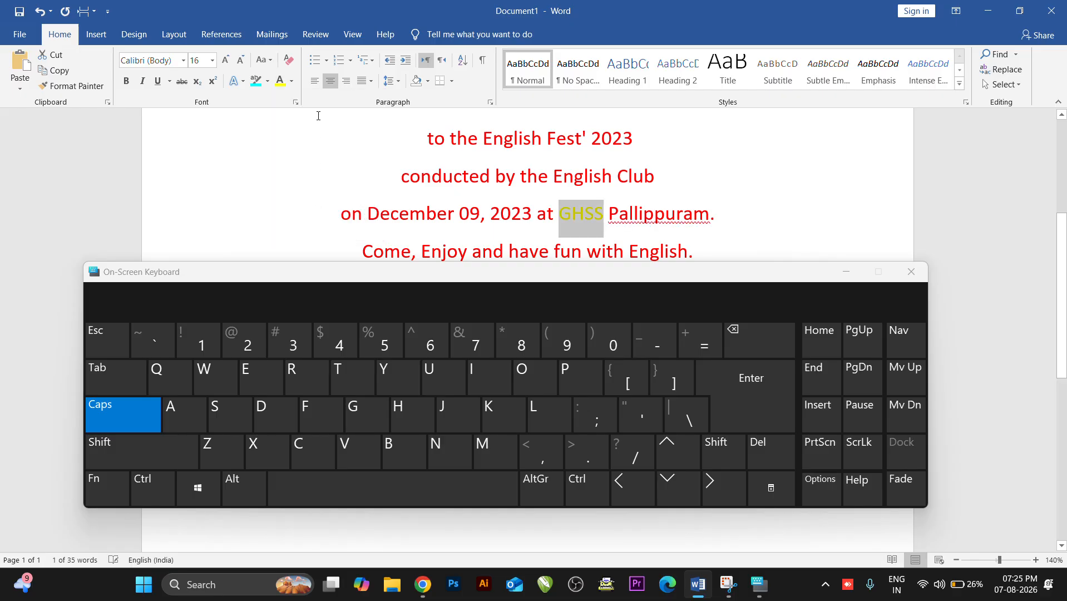
left_click(292, 81)
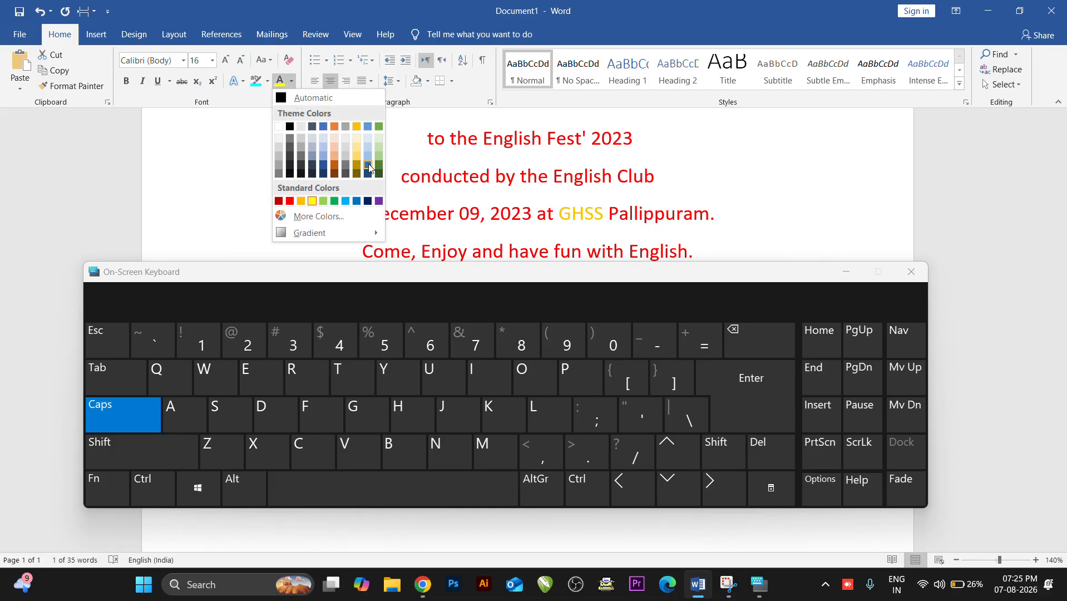
left_click(324, 165)
left_click(522, 213)
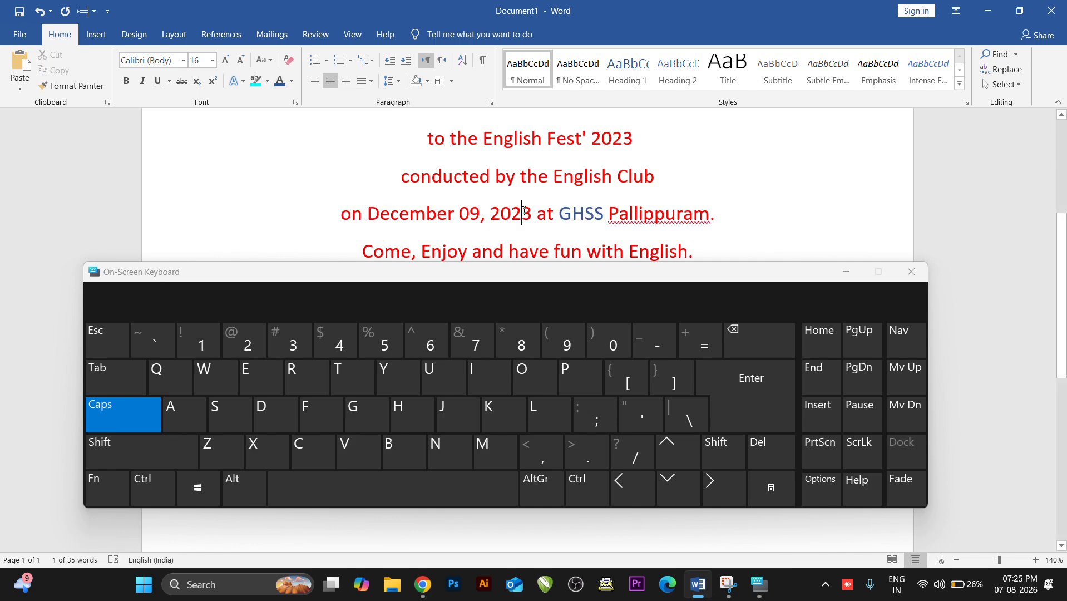